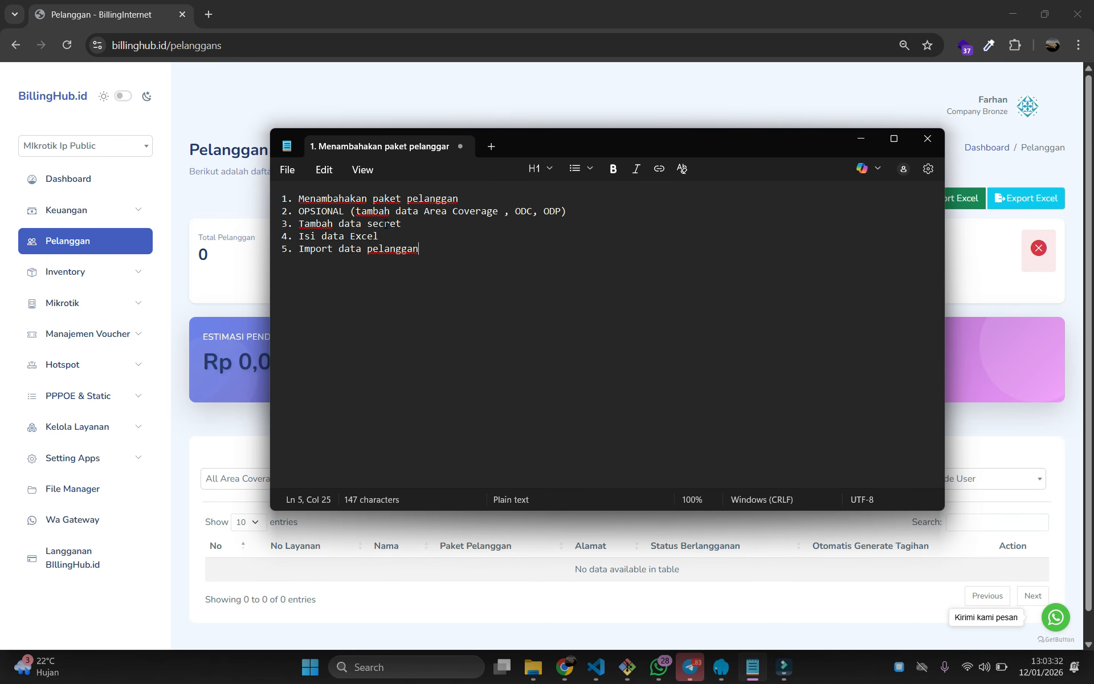
Review the first three import checklist steps in Notepad, then bring the Pelanggan page forward
left_click_drag(409, 224, 246, 197)
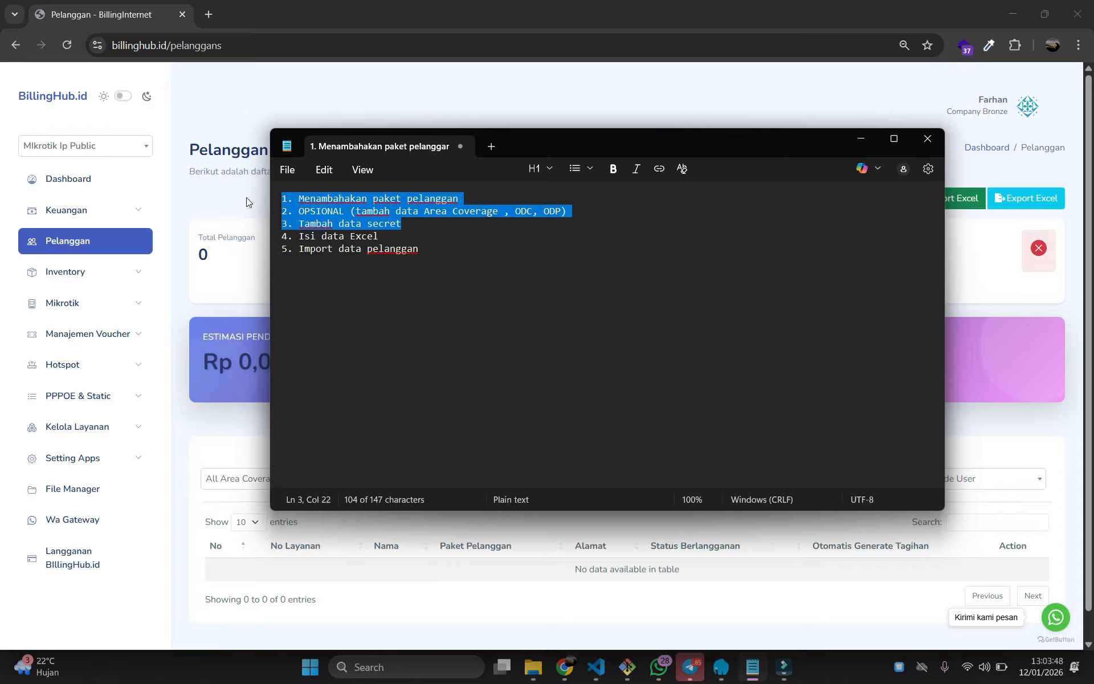
left_click(435, 225)
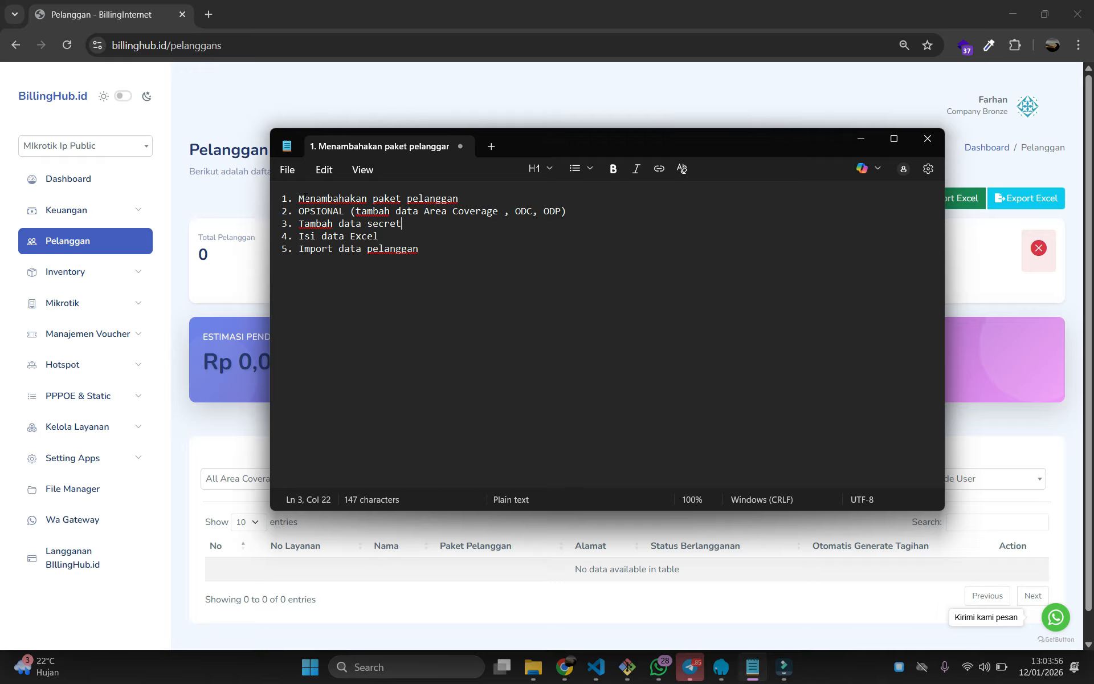
left_click_drag(477, 197, 281, 199)
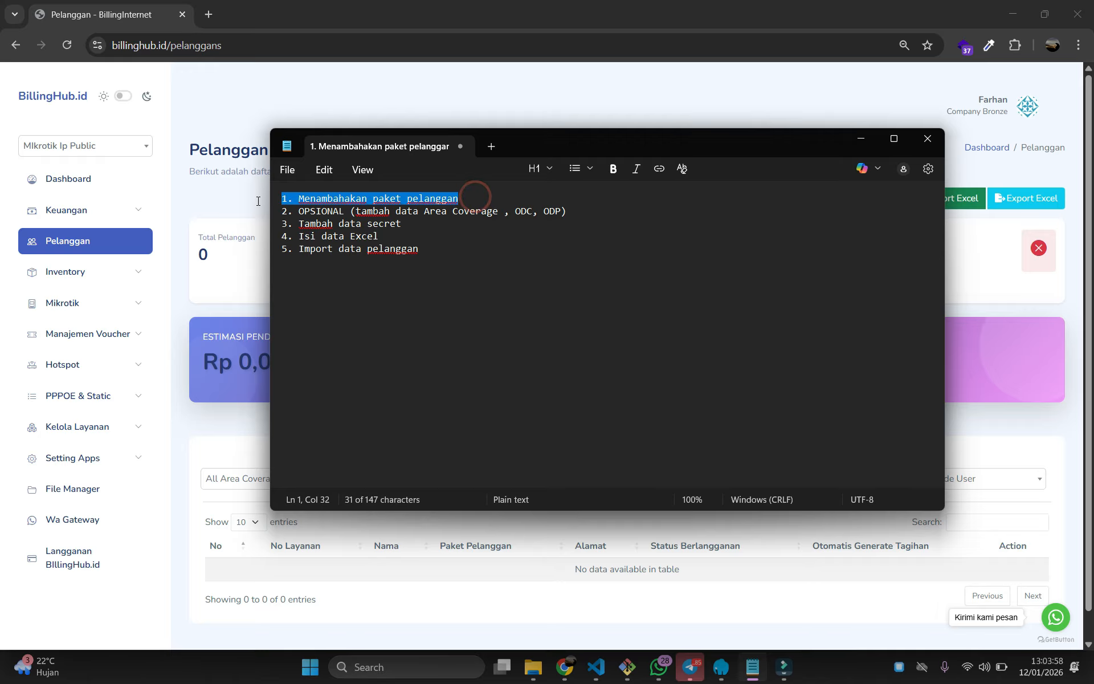
left_click(219, 304)
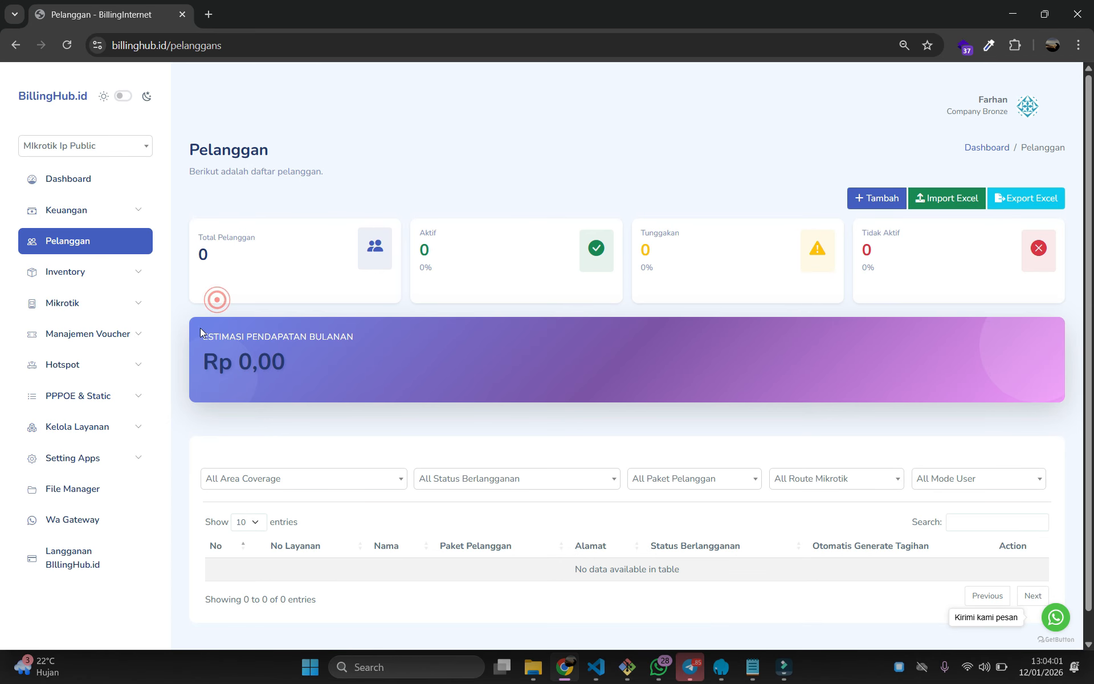
Open Kelola Layanan > Paket Pelanggan to view the 5 Mbps and 50 Mbps packages
left_click(125, 433)
left_click(106, 521)
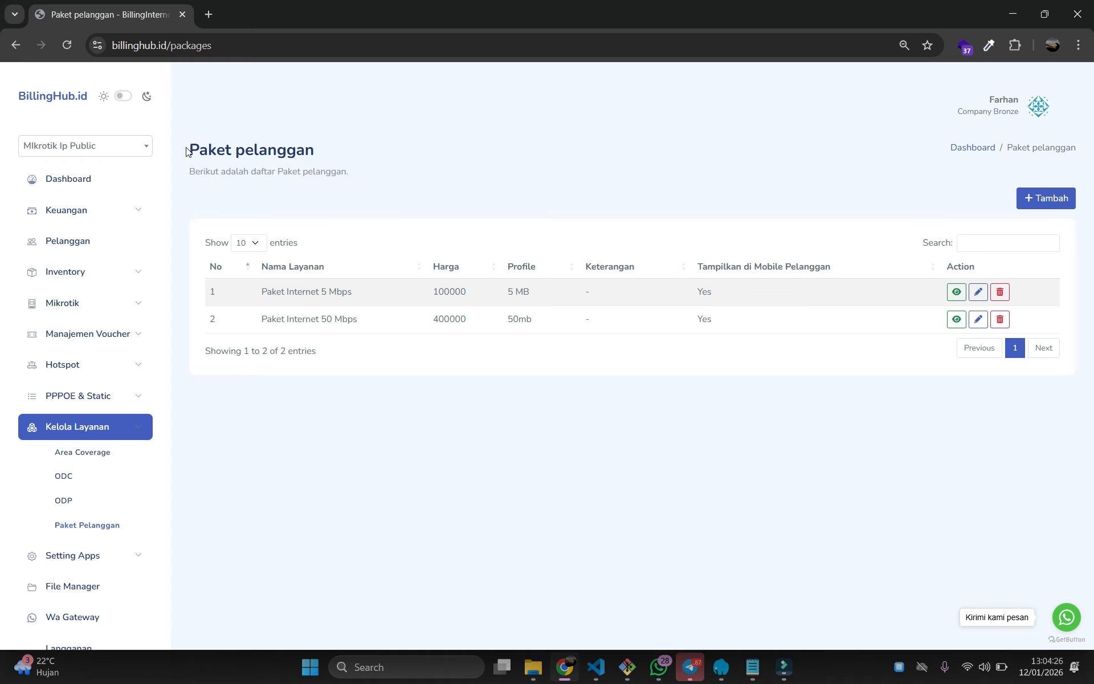
left_click_drag(187, 151, 317, 151)
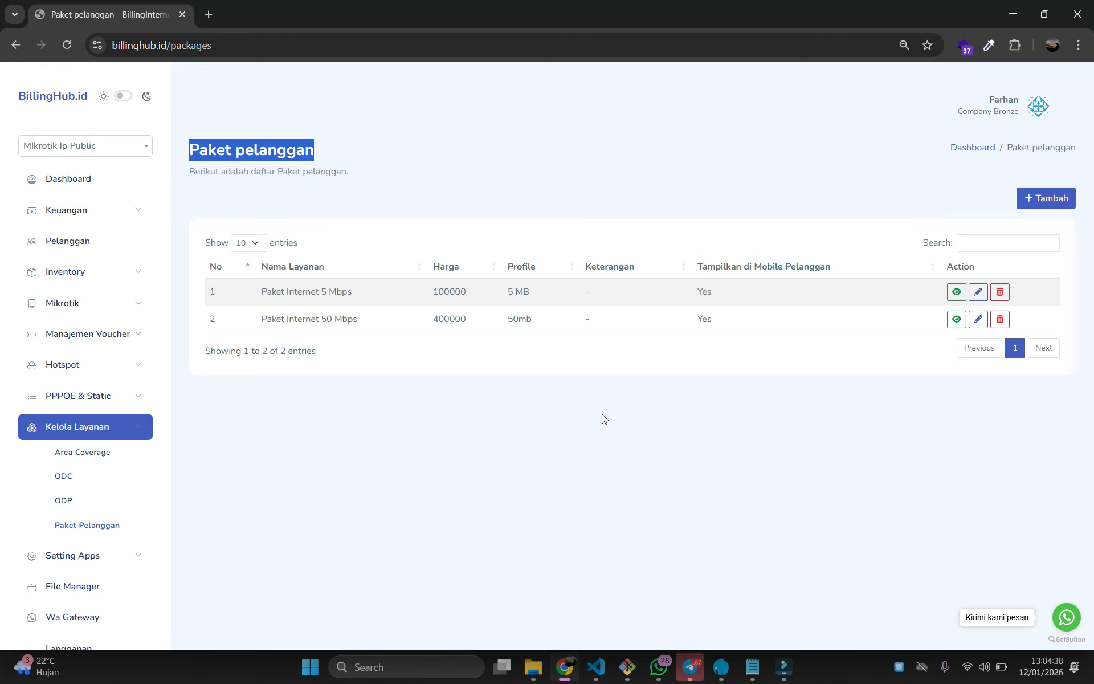
Mark checklist step 1 DONE in Notepad, then open BillingHub's Area Coverage list showing KA001
left_click(752, 667)
left_click(473, 199)
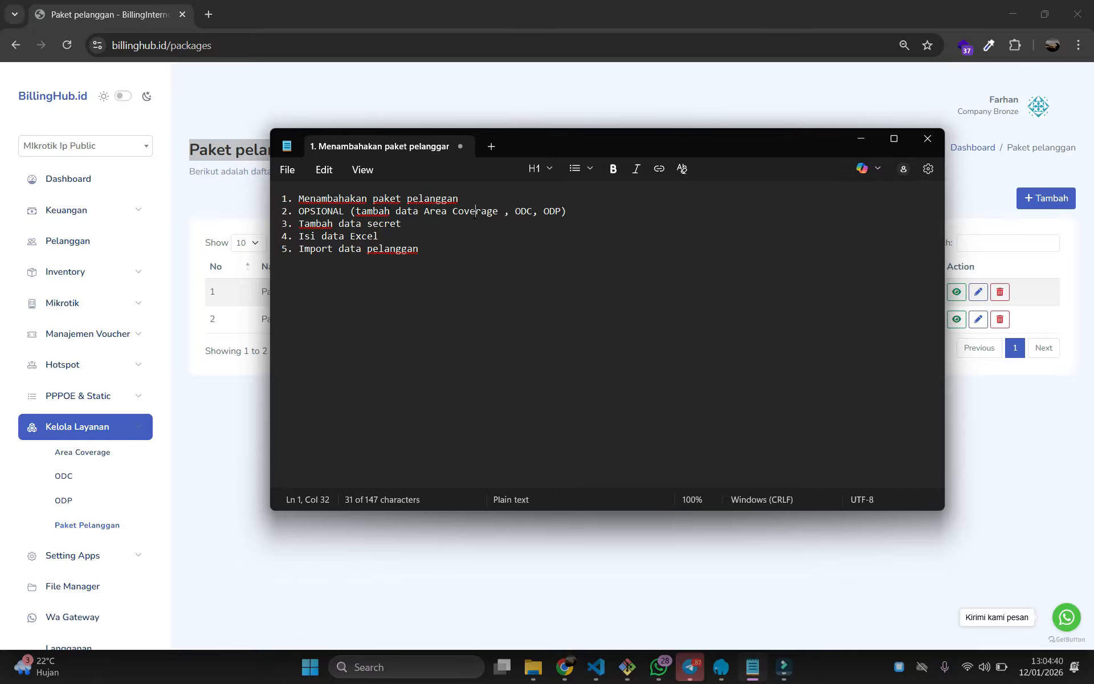
type("DONE")
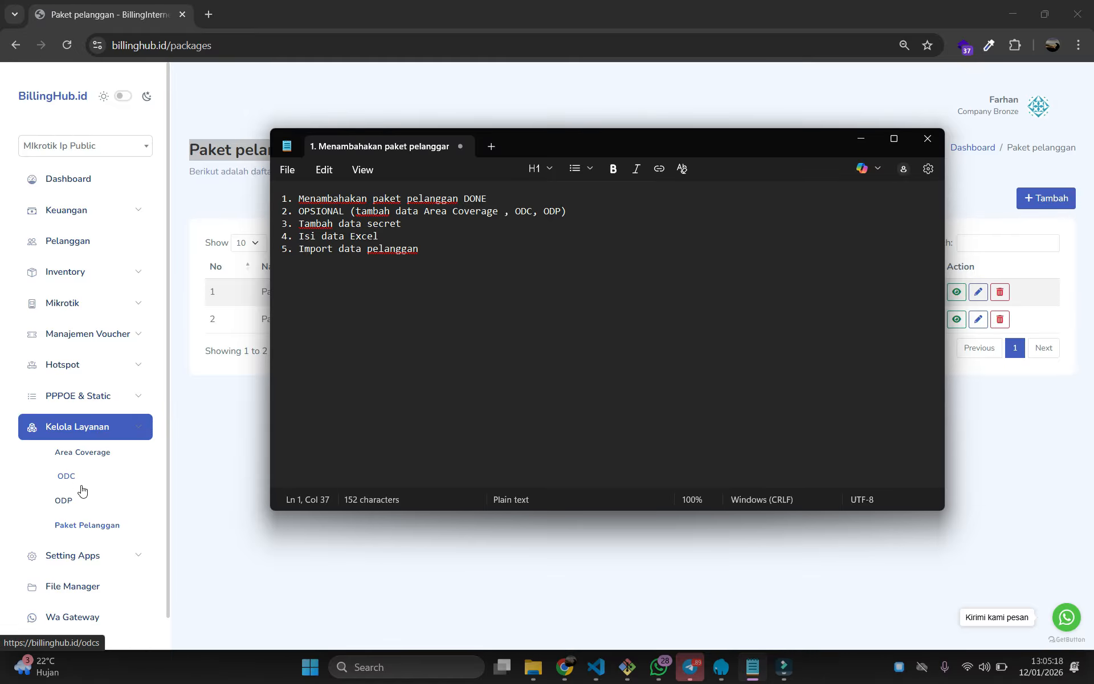
left_click(183, 491)
left_click(90, 451)
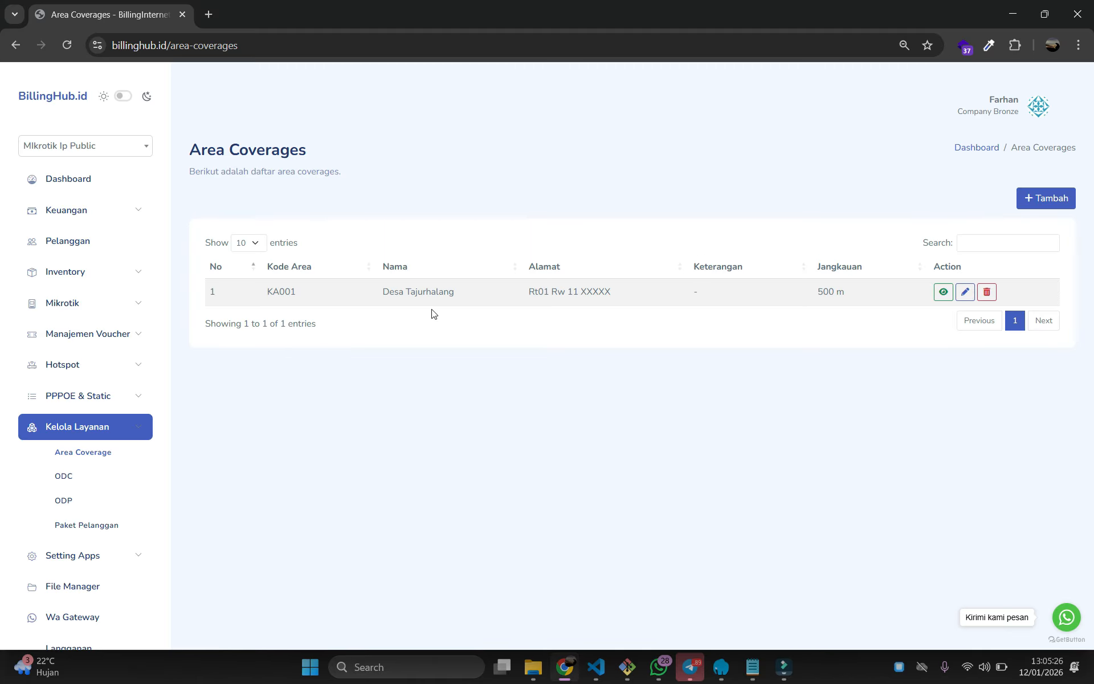
Look at the Area Coverage add form, then the ODC list and the two-entry Odps list
left_click(1048, 197)
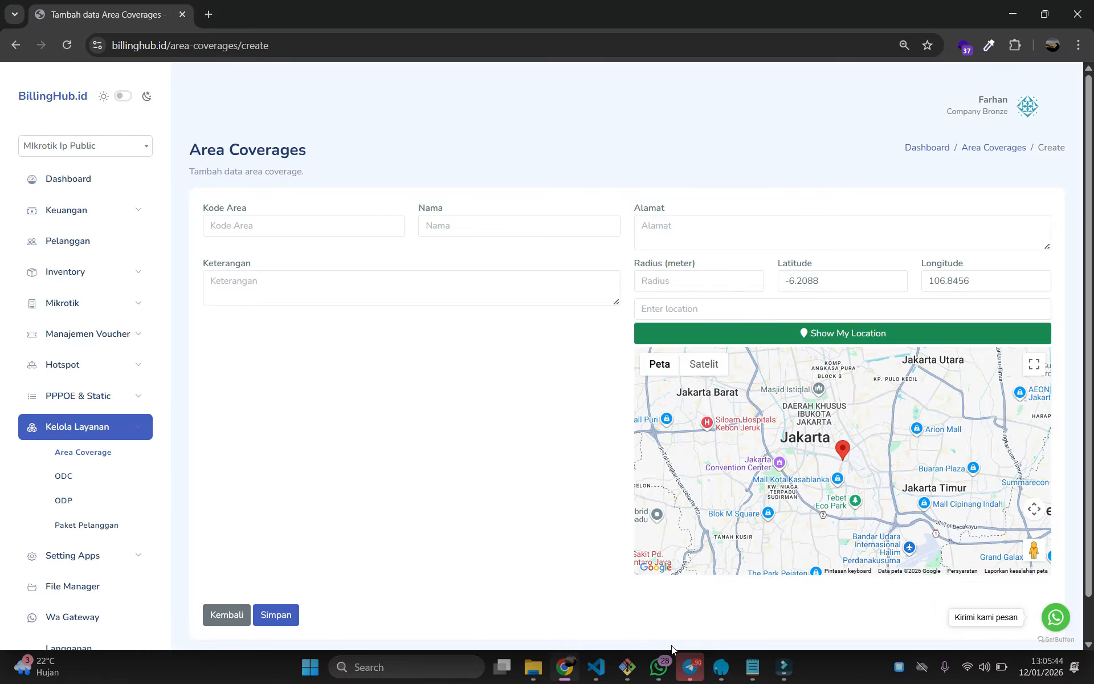
left_click(64, 475)
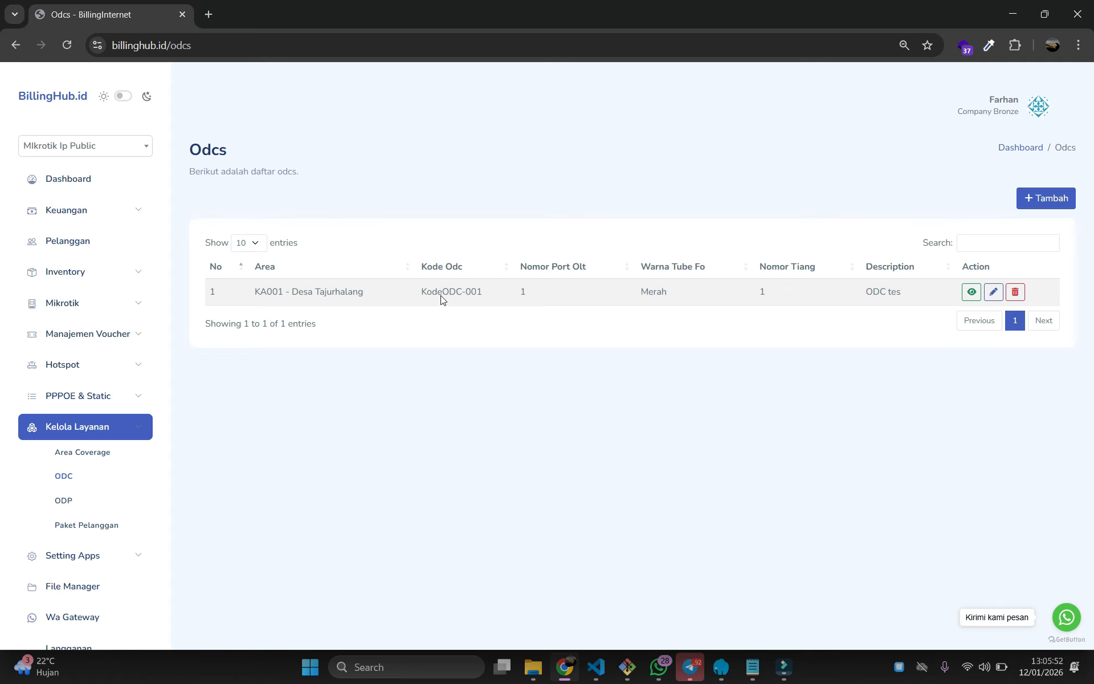
left_click(67, 501)
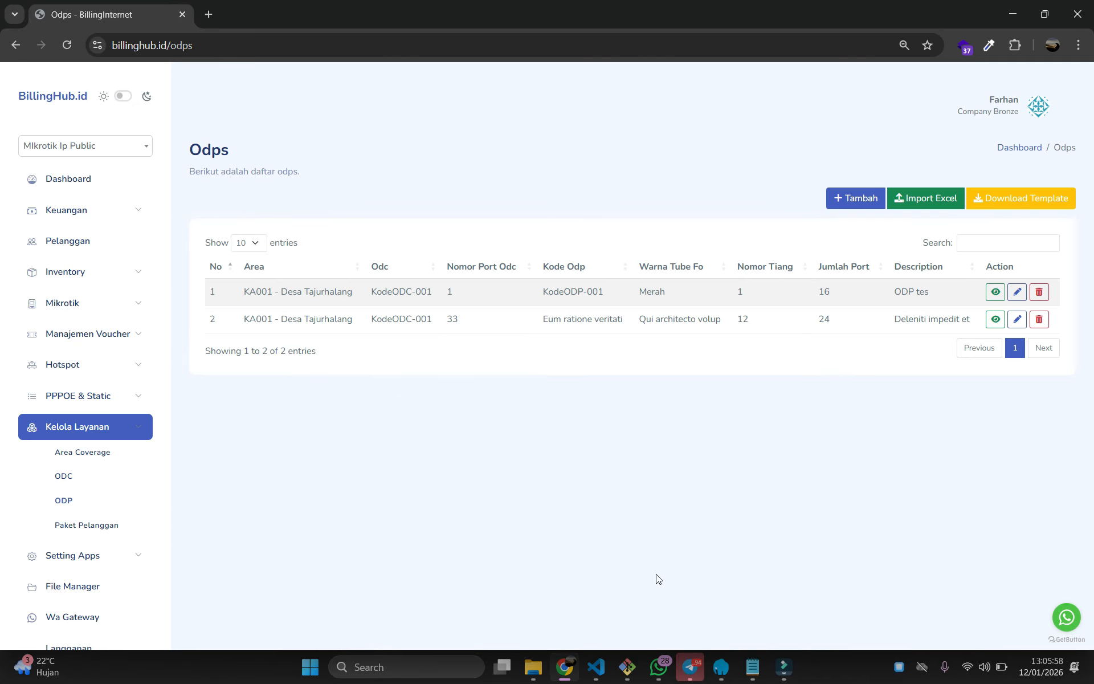
Append DONE to checklist step 2 in Notepad and return to the Odps page
left_click(758, 679)
left_click(593, 211)
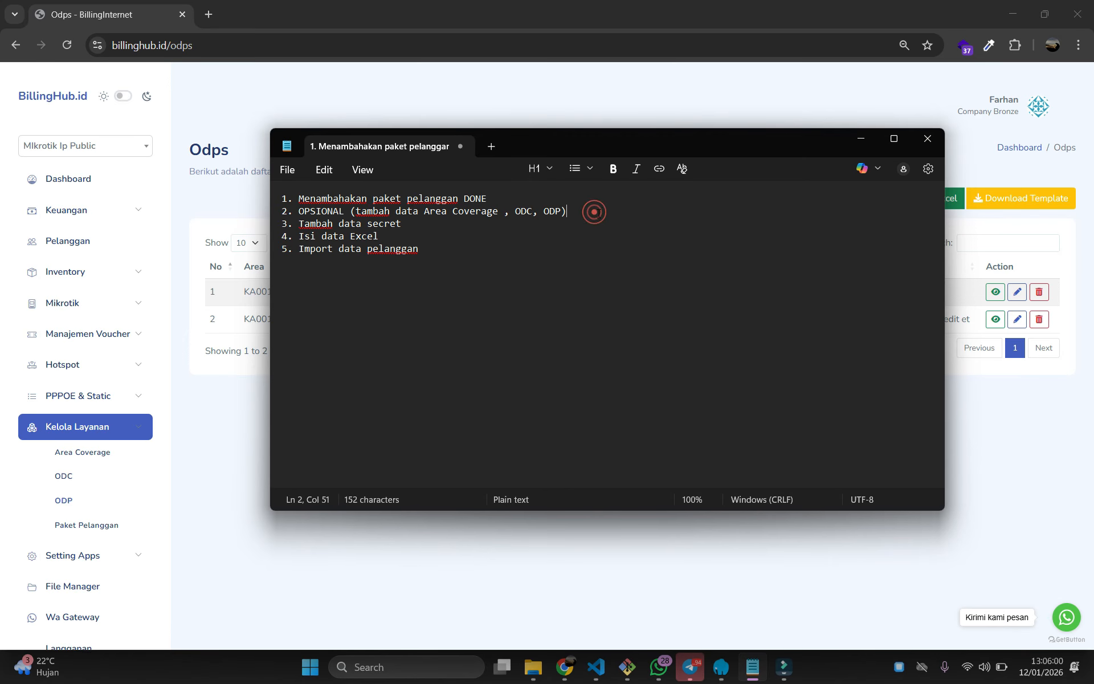
type("DONE")
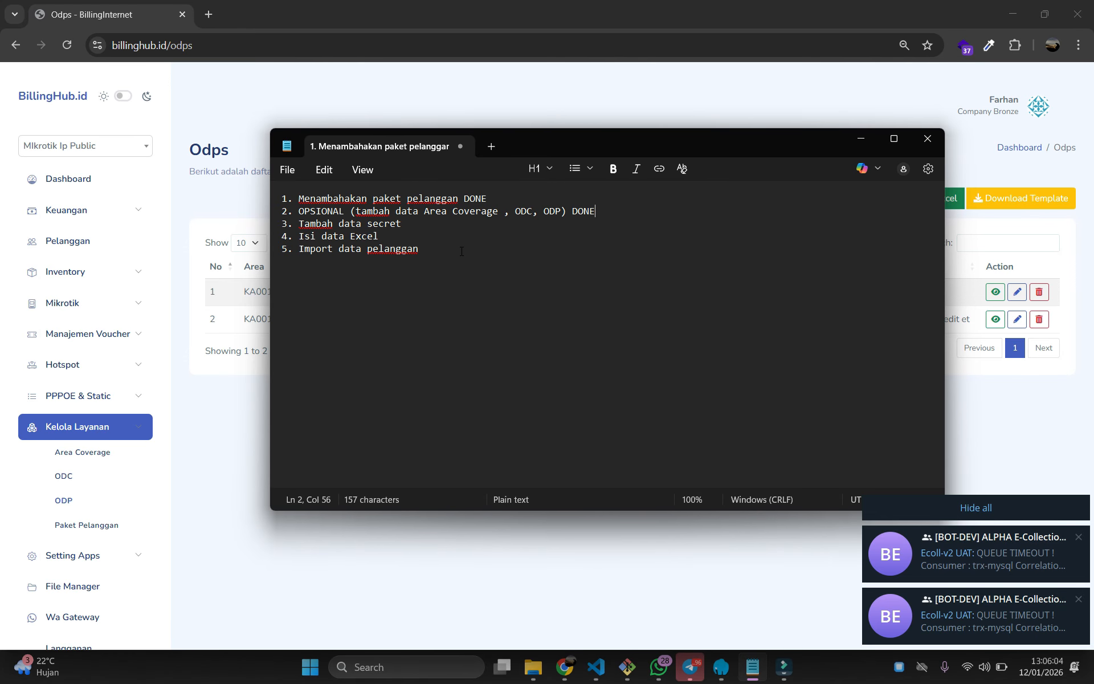
triple_click(407, 229)
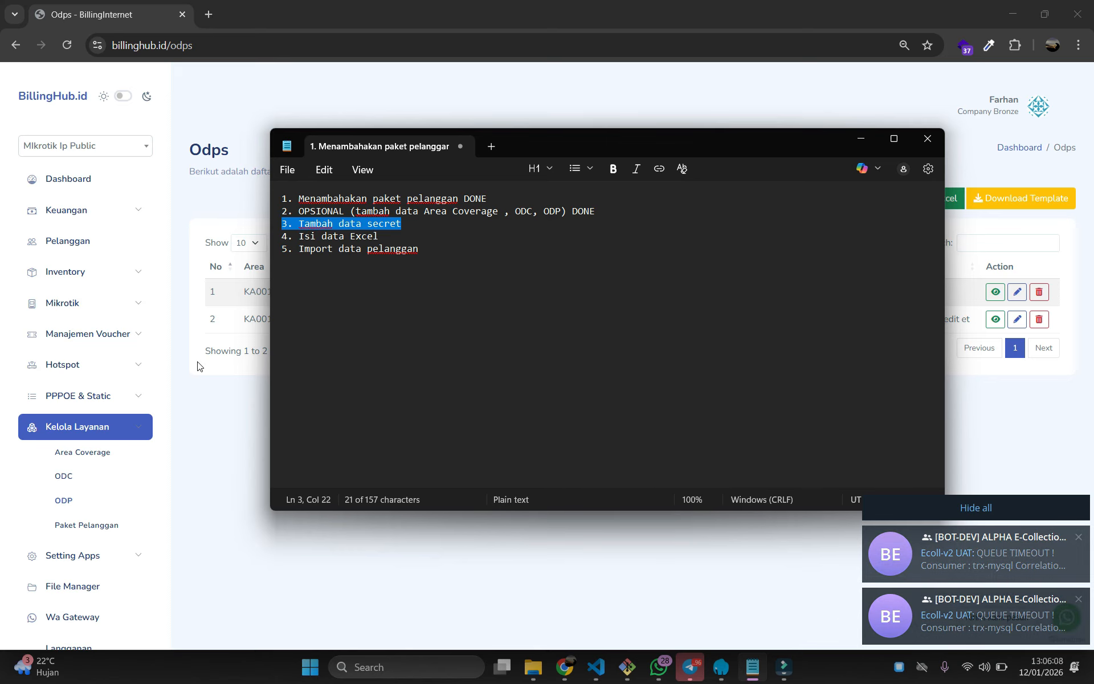
left_click(136, 427)
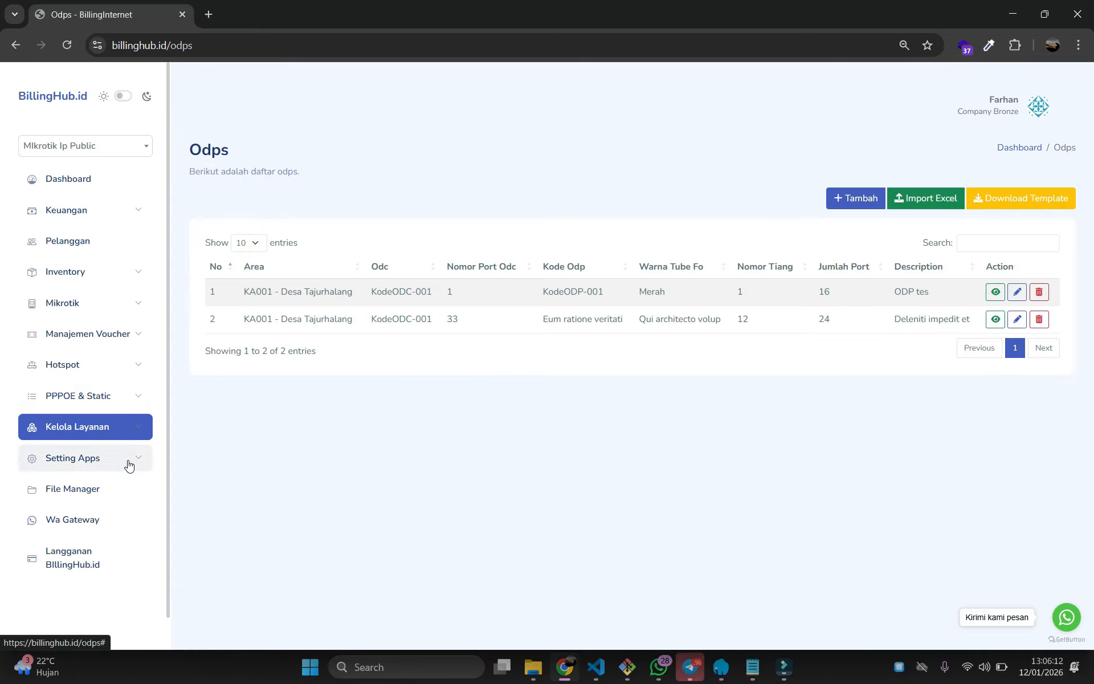
Open PPPOE & Static > Secret PPP and scroll through its 13 PPPoE secrets
left_click(110, 396)
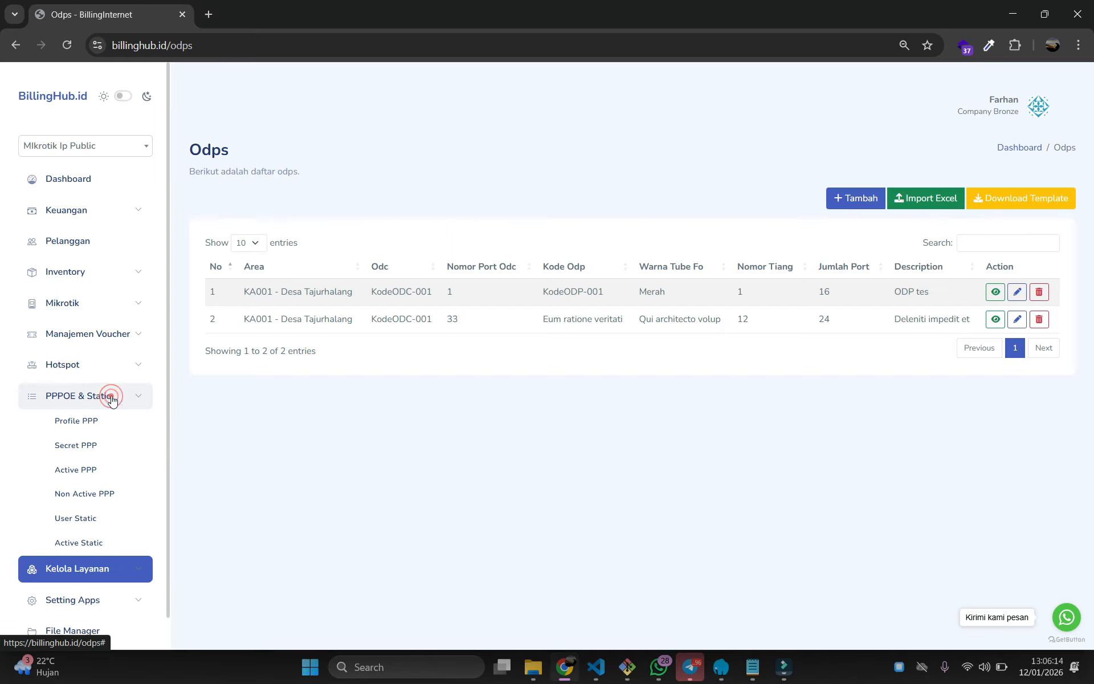
left_click(74, 445)
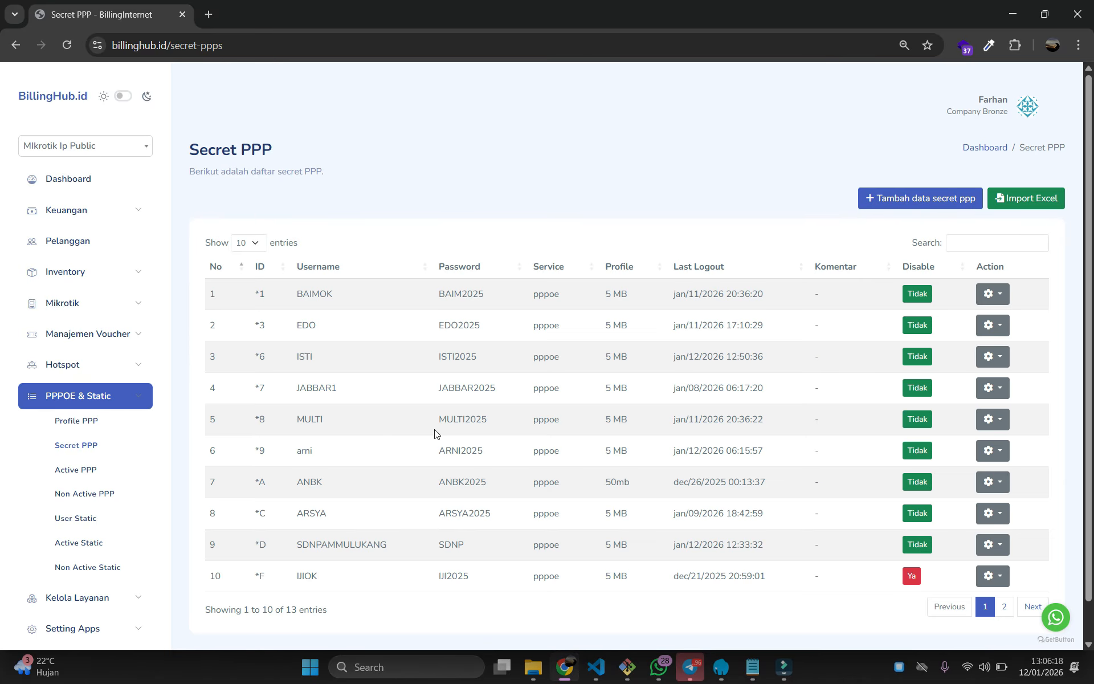
scroll(333, 547, "down", 1)
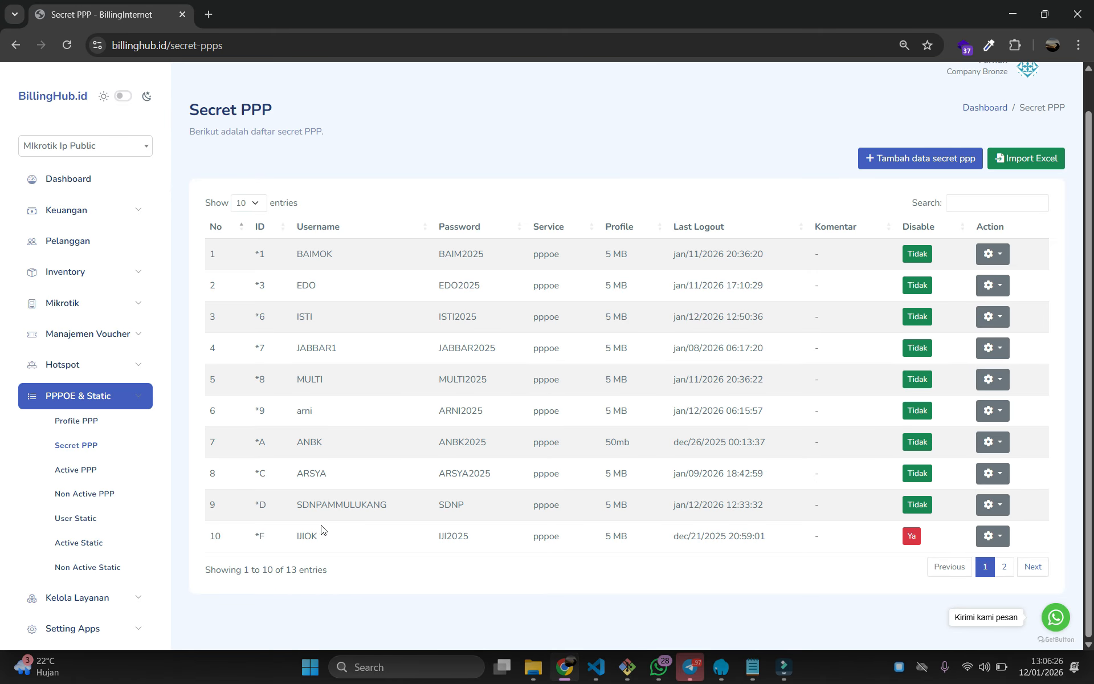
scroll(385, 479, "up", 1)
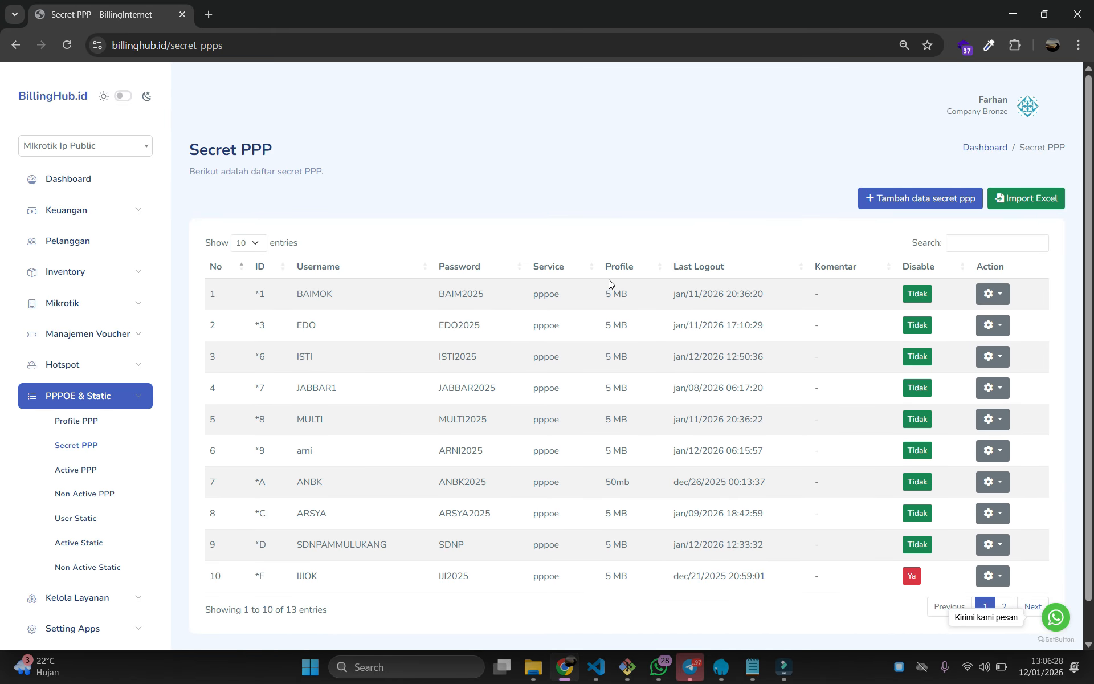
Try the add-secret form with pppoe service, inspect the Profile list, and leave without saving
left_click(912, 197)
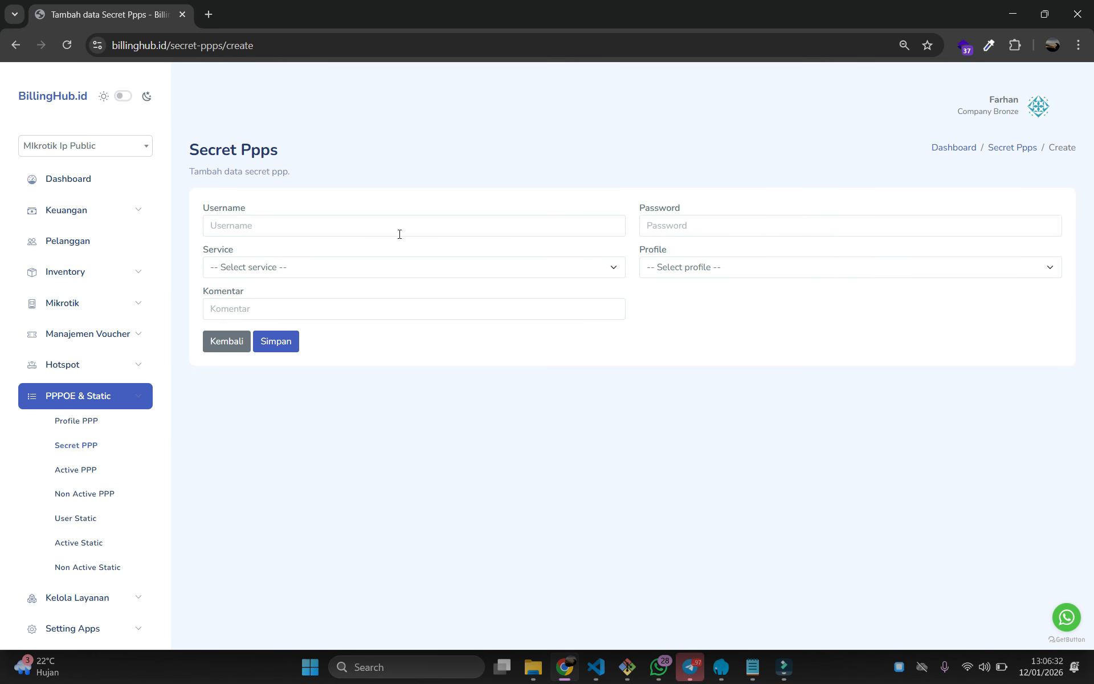
left_click(306, 273)
left_click(265, 310)
left_click(654, 268)
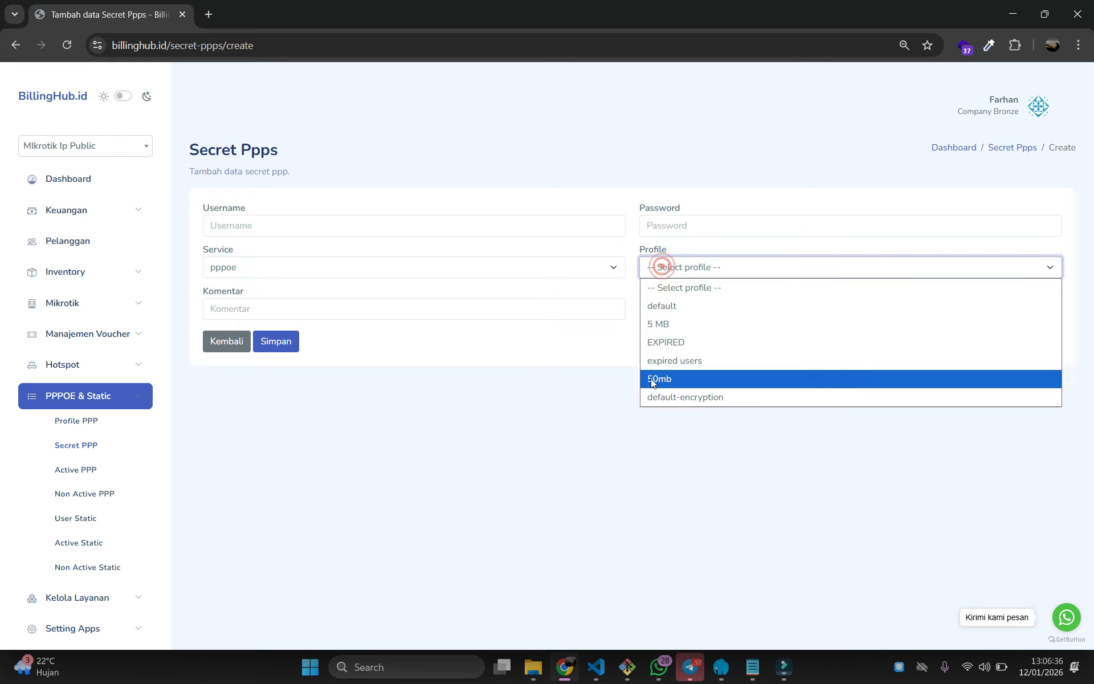
left_click(473, 352)
left_click(271, 312)
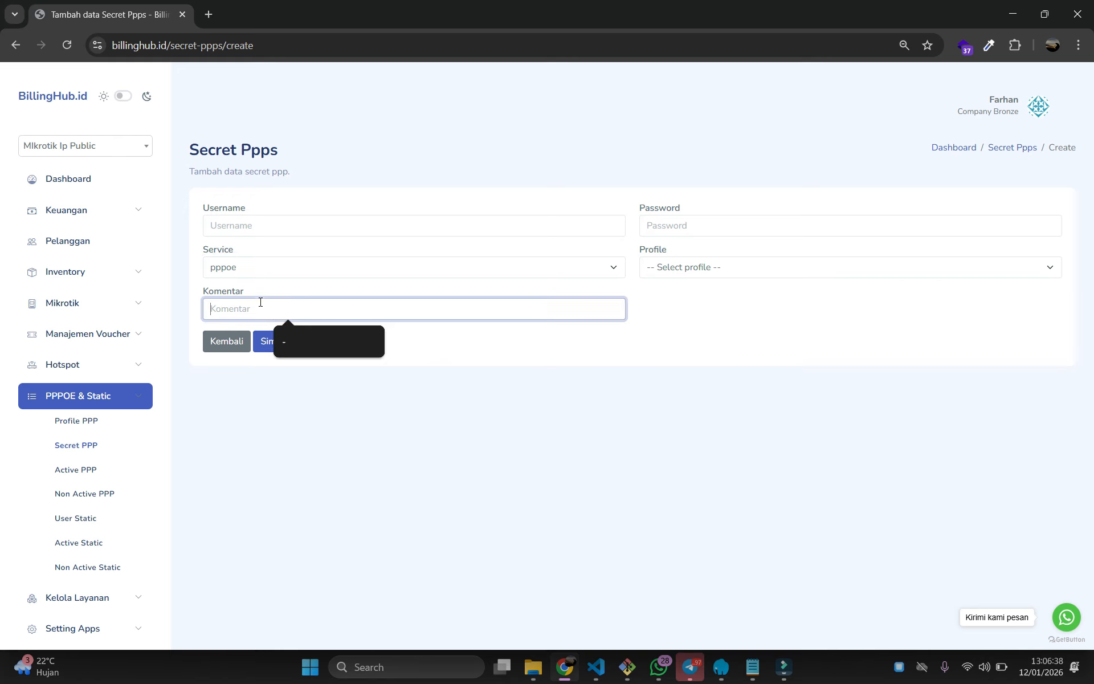
left_click(238, 348)
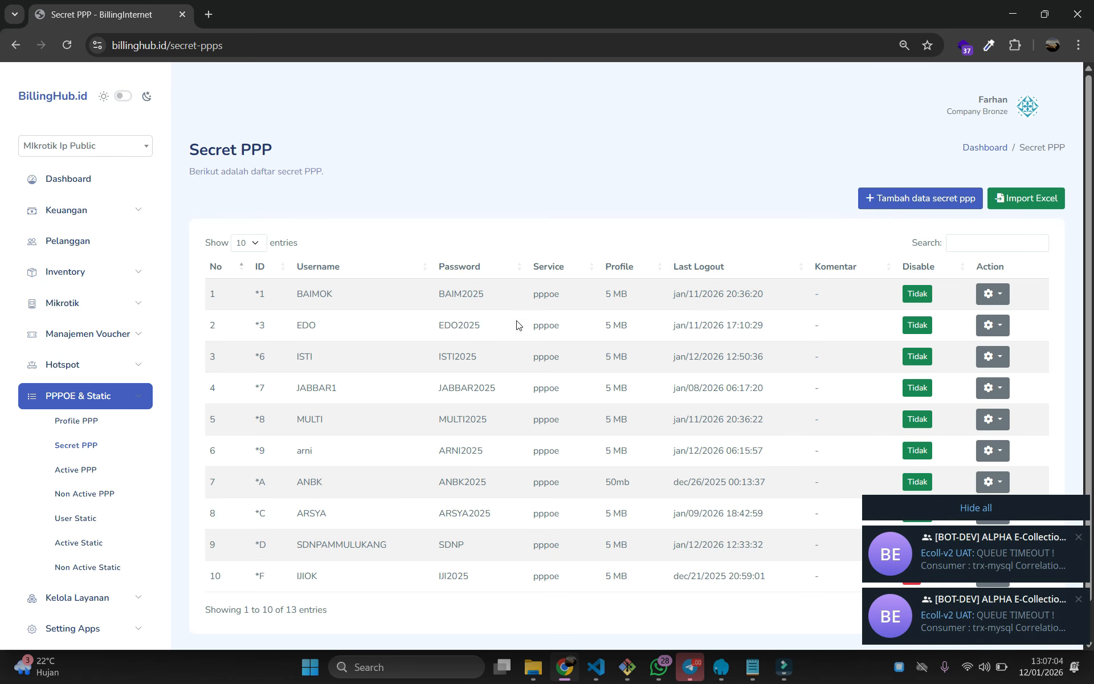
Download the Secret PPP import template and look over its sample rows in Excel
left_click(1027, 204)
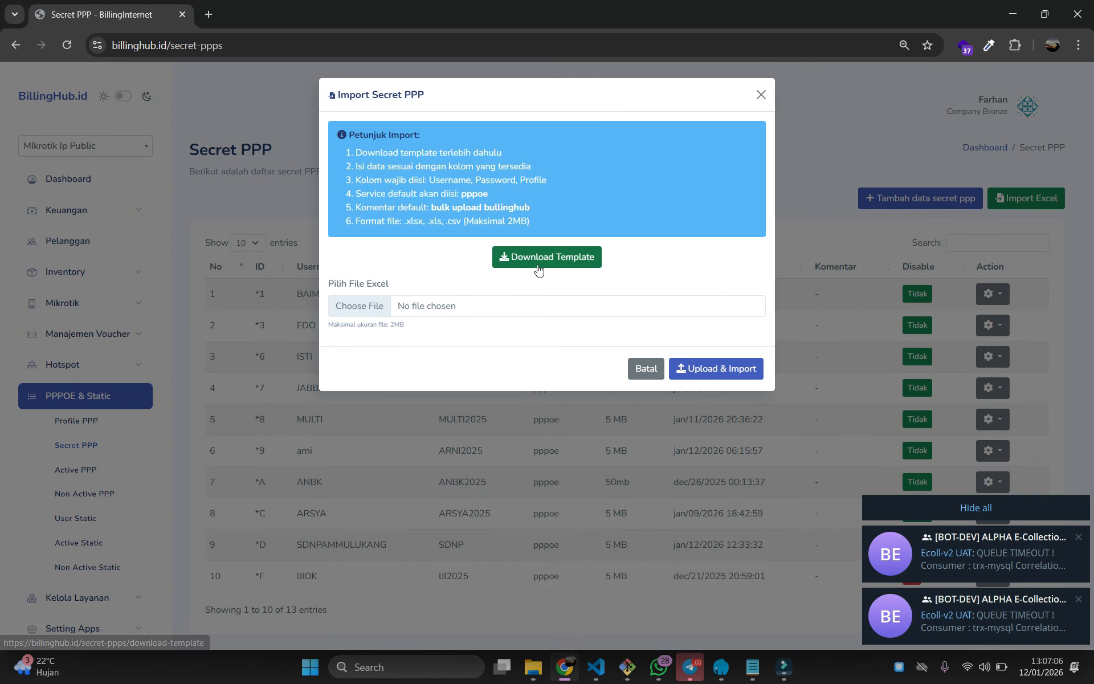
left_click(539, 266)
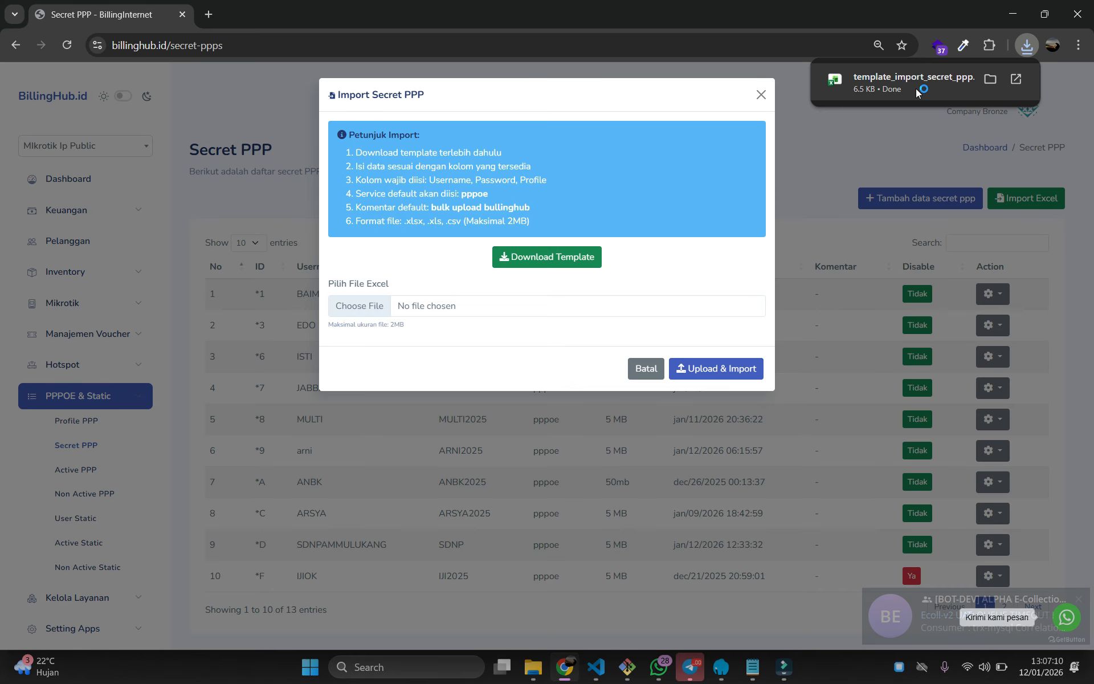
left_click(915, 89)
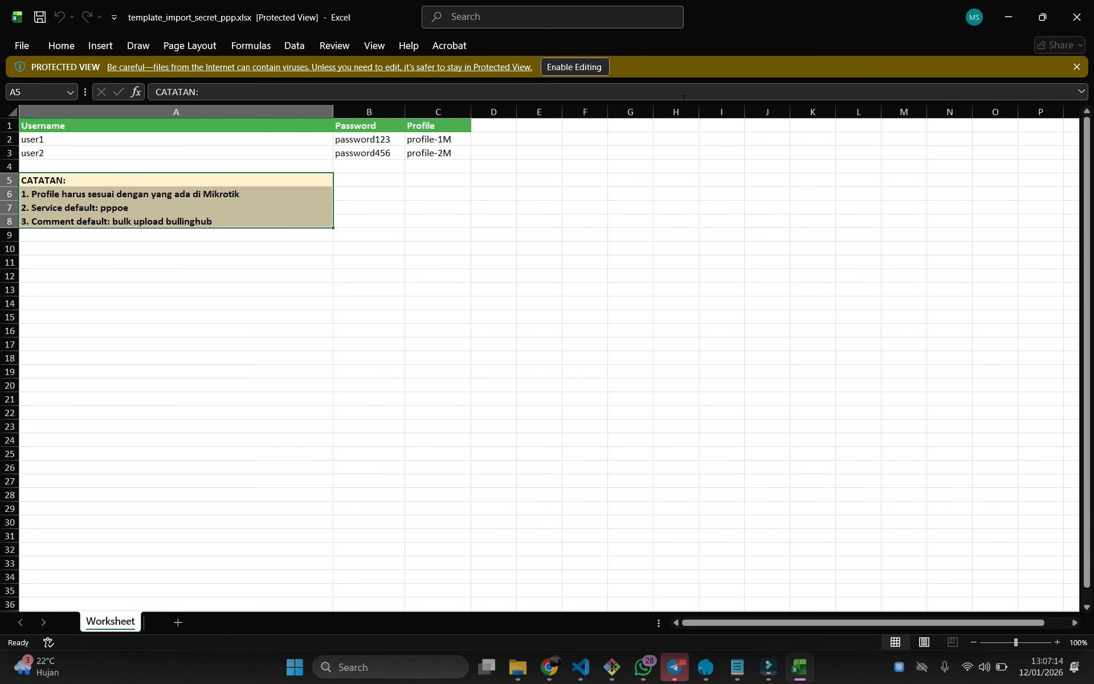
left_click(345, 235)
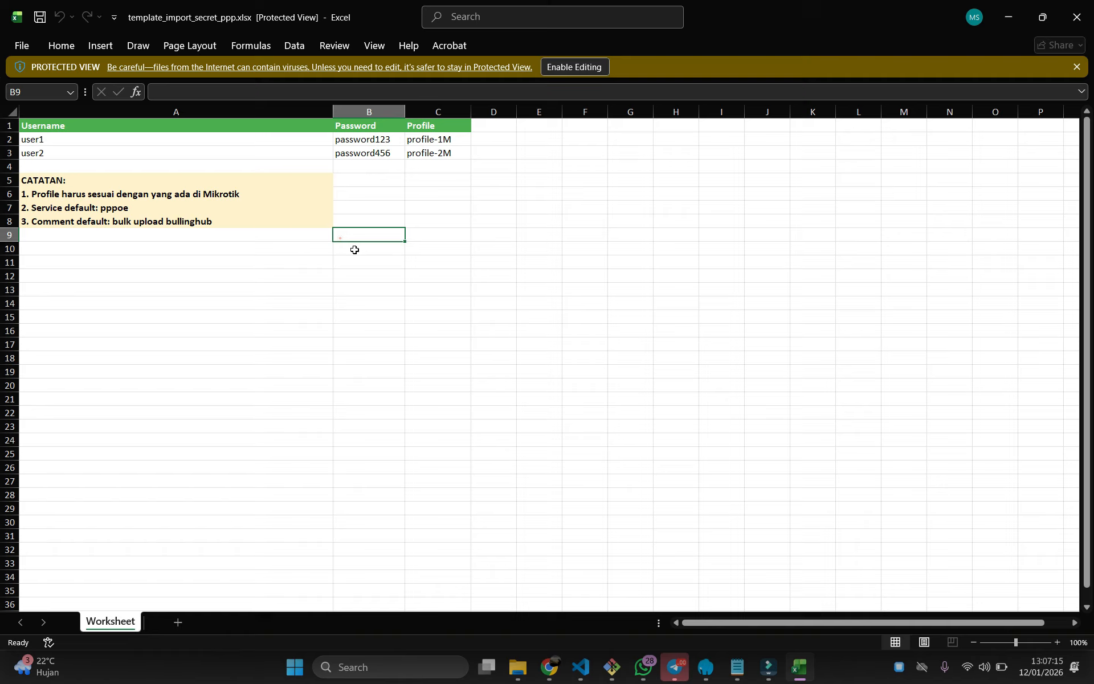
left_click(67, 139)
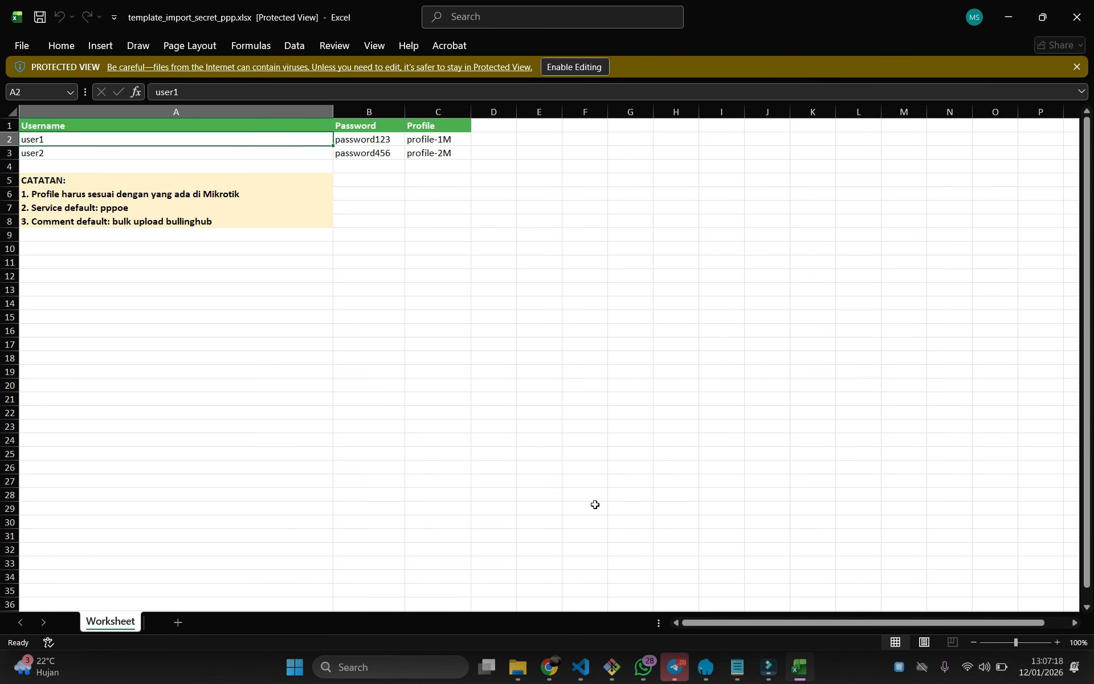
Browse for an upload file in the Import Secret PPP dialog, then cancel without choosing one
left_click(549, 667)
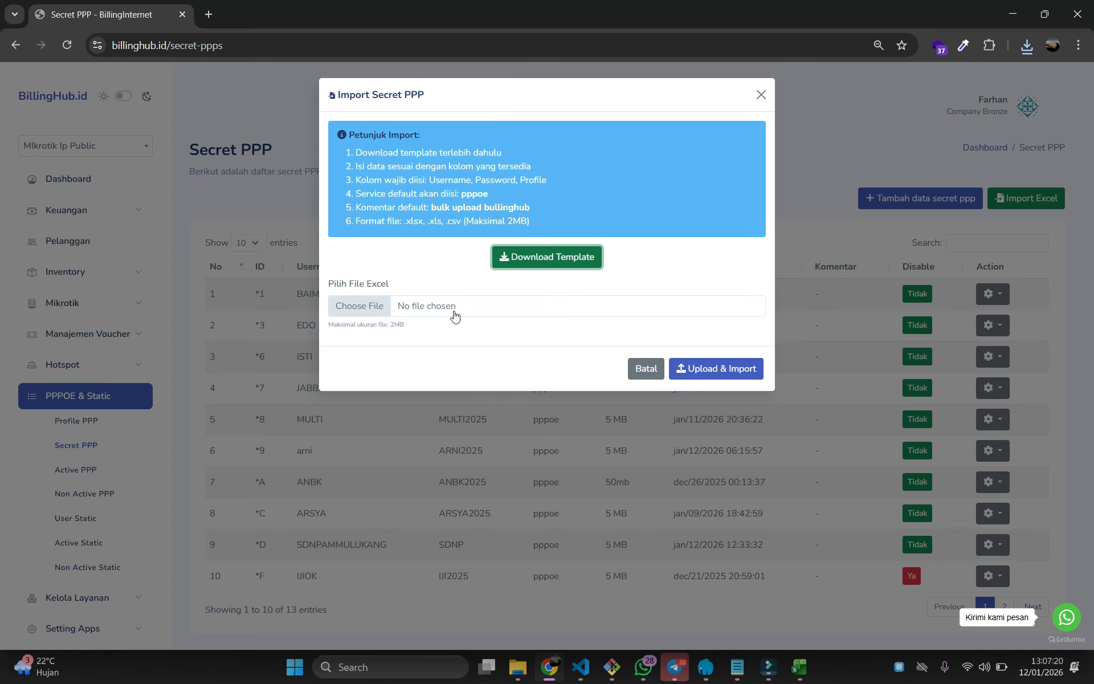
left_click(453, 307)
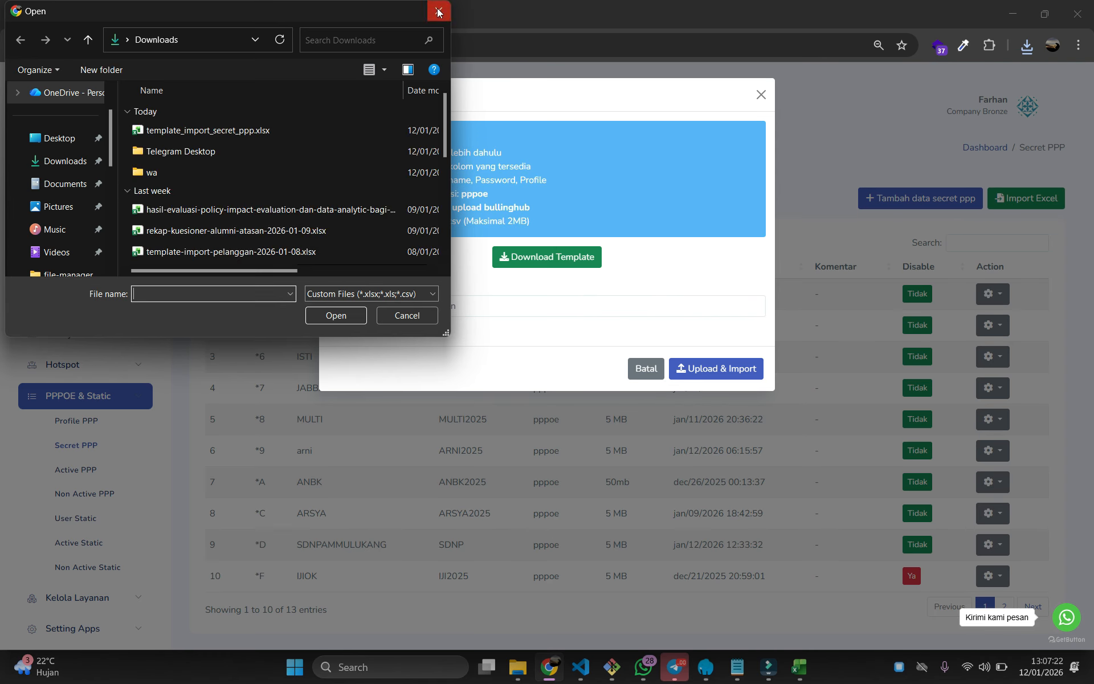
left_click(438, 12)
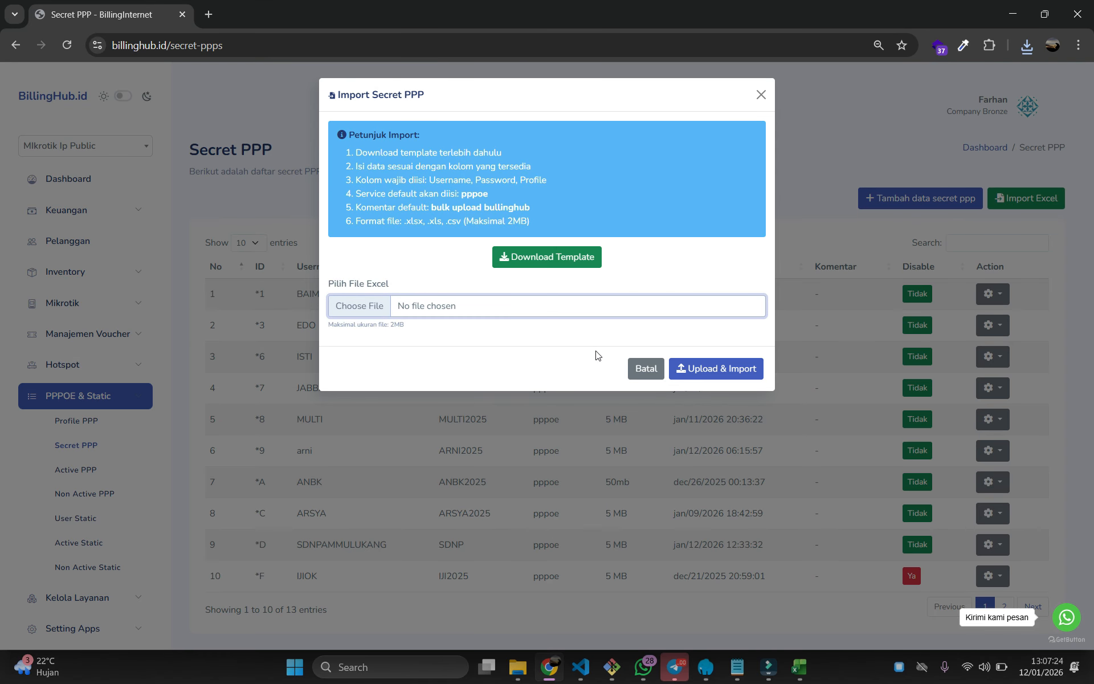
left_click(646, 368)
Append DONE to step 3, Tambah data secret, in the Notepad checklist
left_click(737, 667)
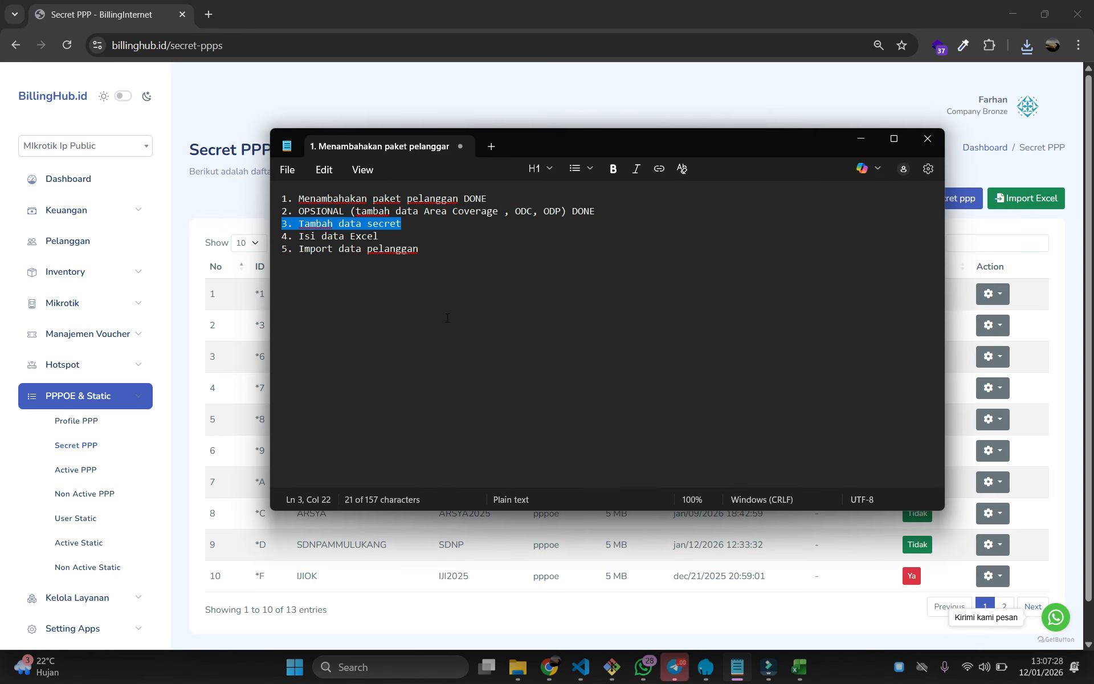
key("End")
type("DON")
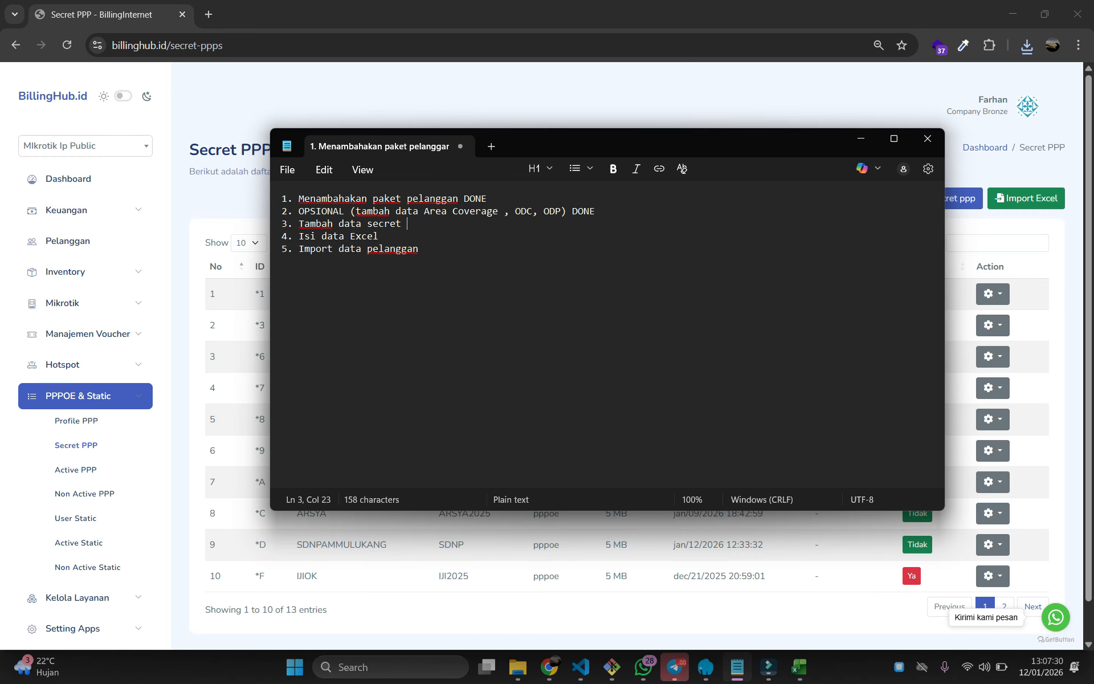
type("E")
Download template-import-pelanggan-2026-01-12.xlsx from the Pelanggan import dialog and open it in Excel
left_click(211, 232)
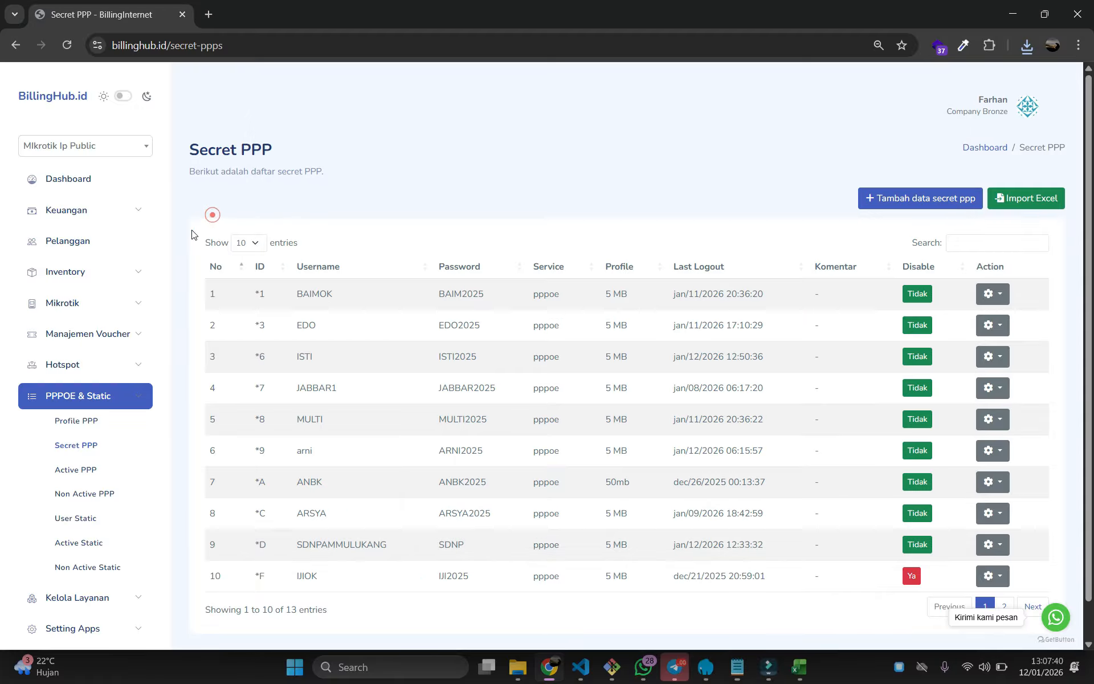
left_click(101, 247)
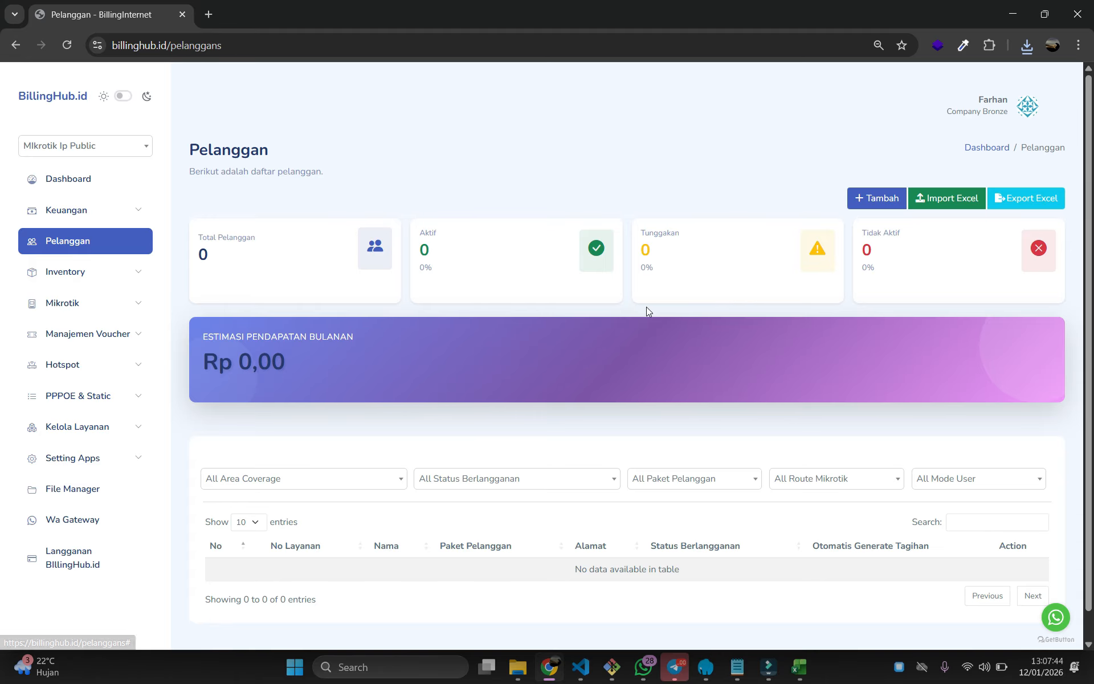
left_click(966, 200)
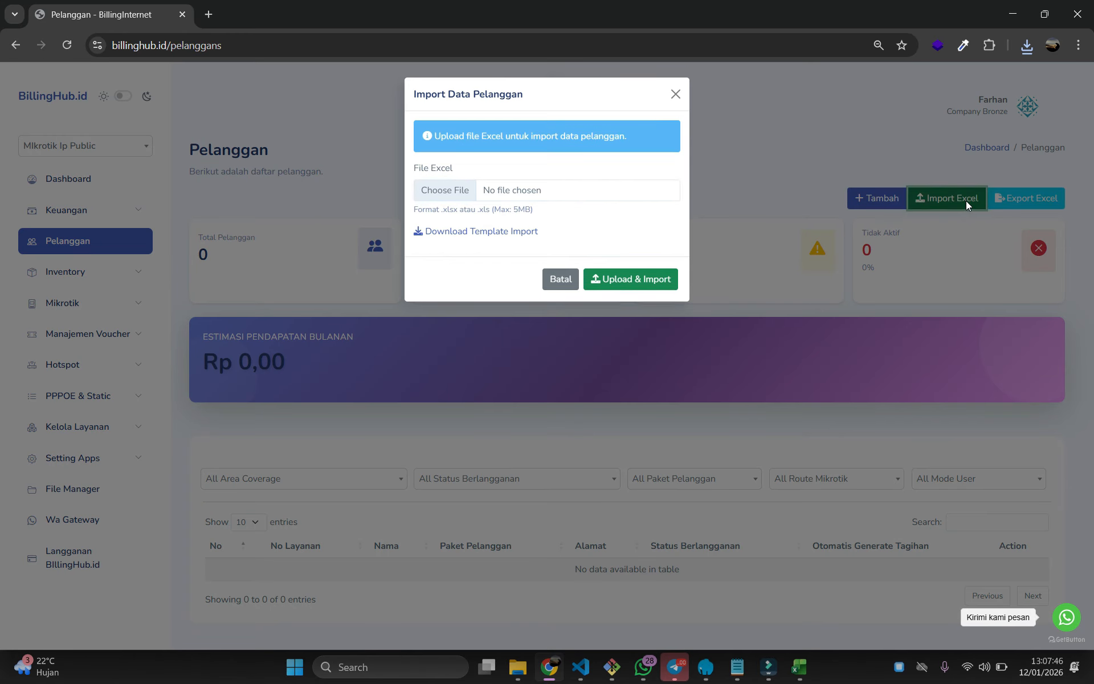
left_click(492, 232)
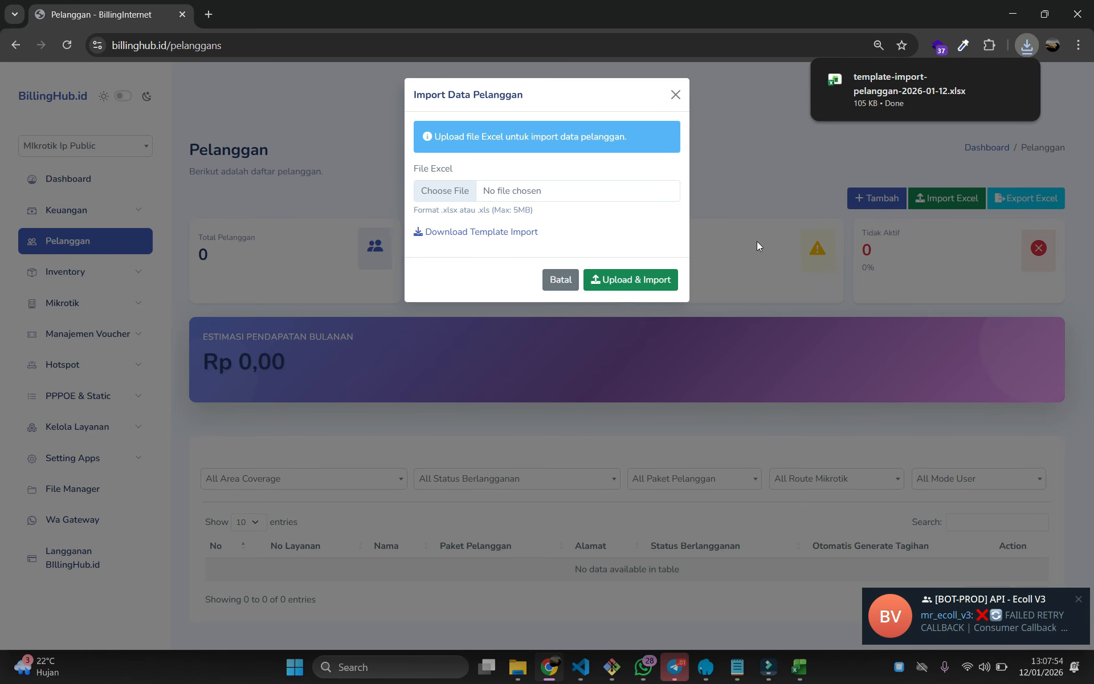
left_click(881, 93)
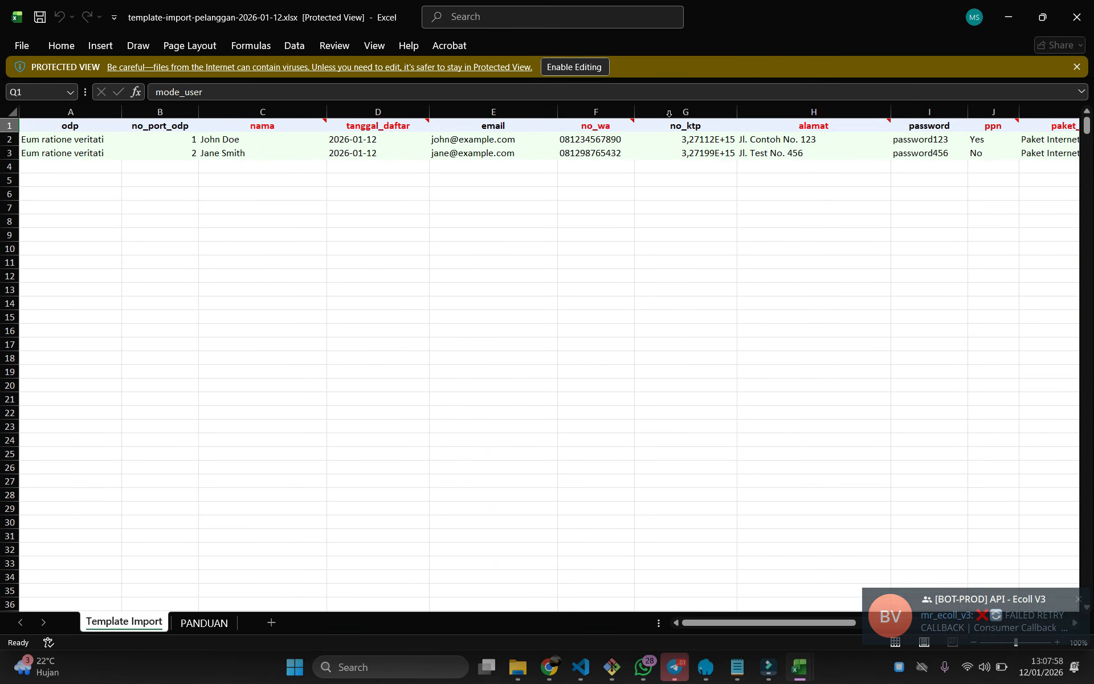
Enable editing on the template and scroll across columns odp through latitude,longitude and back
left_click(584, 68)
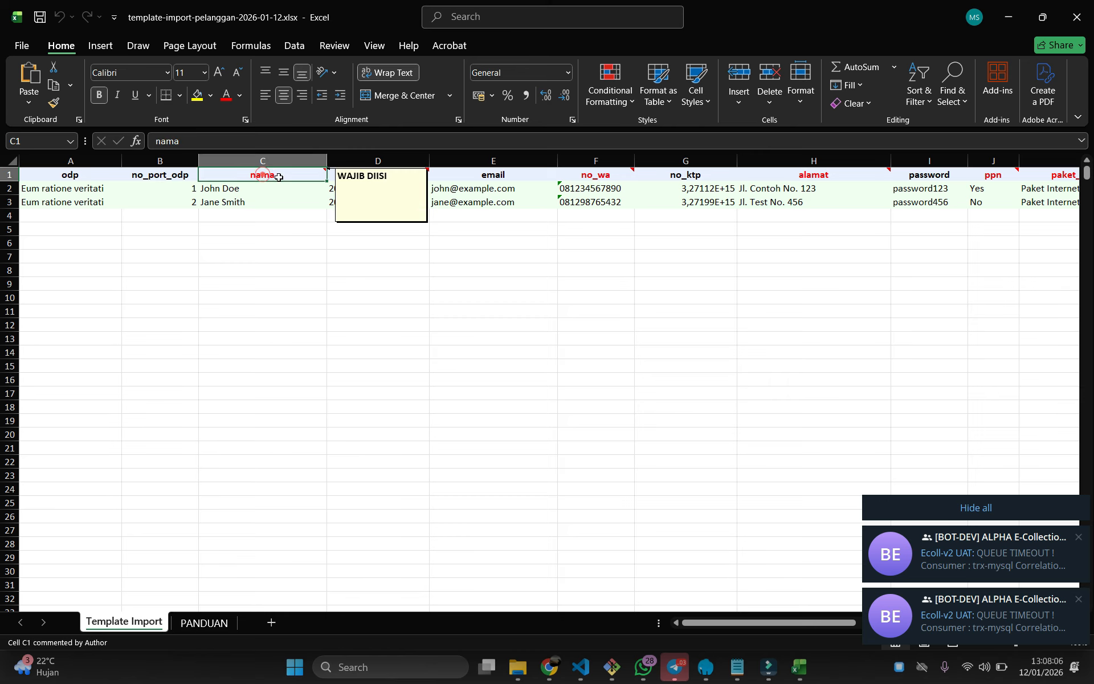
left_click(333, 254)
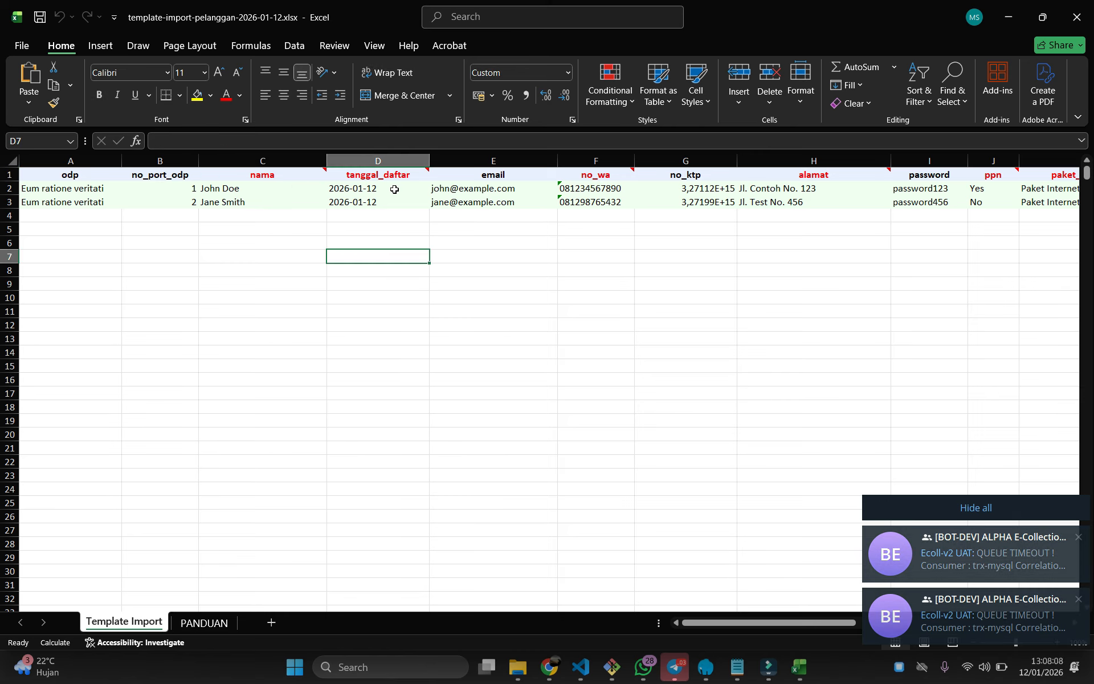
left_click_drag(744, 622, 869, 611)
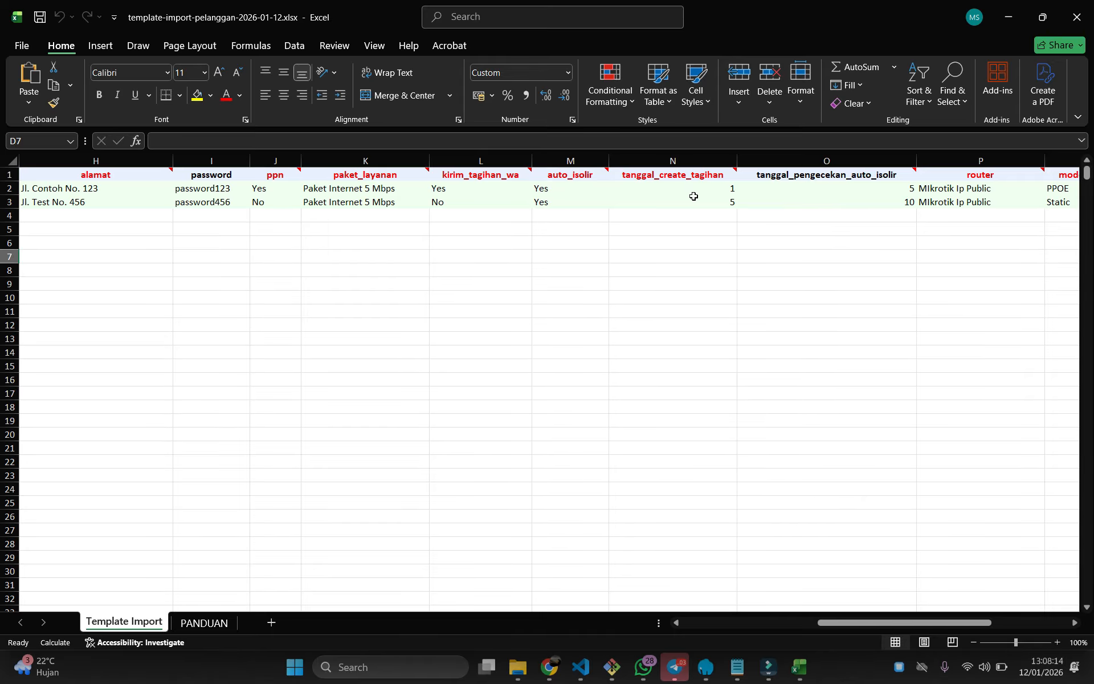
left_click_drag(873, 606, 970, 616)
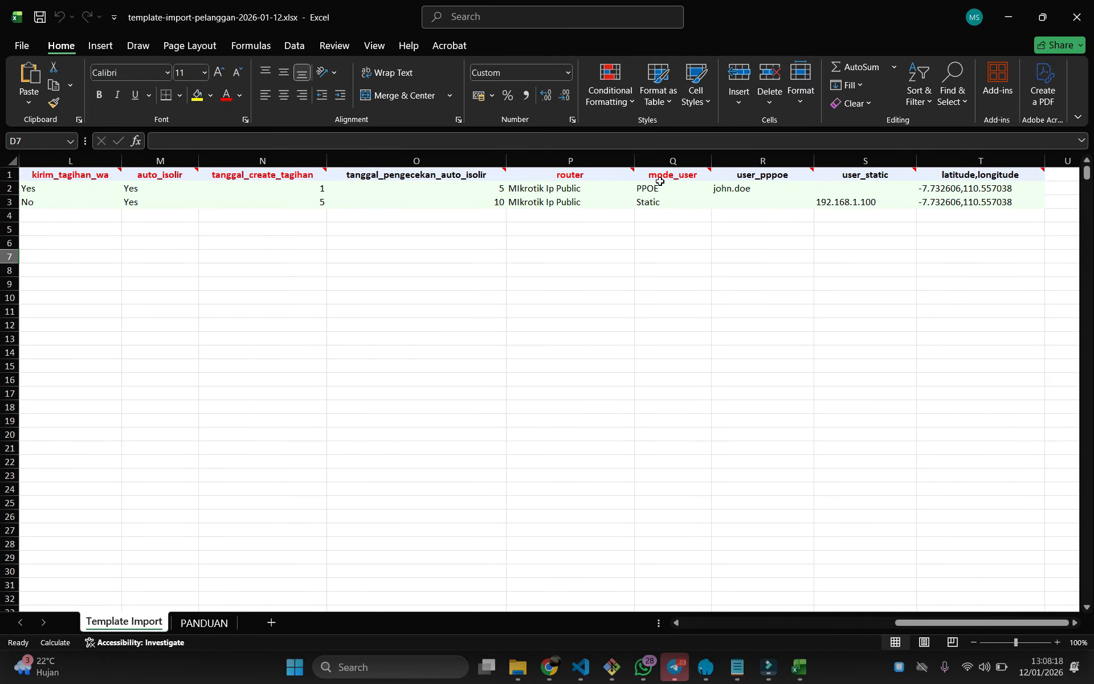
left_click_drag(921, 624, 710, 623)
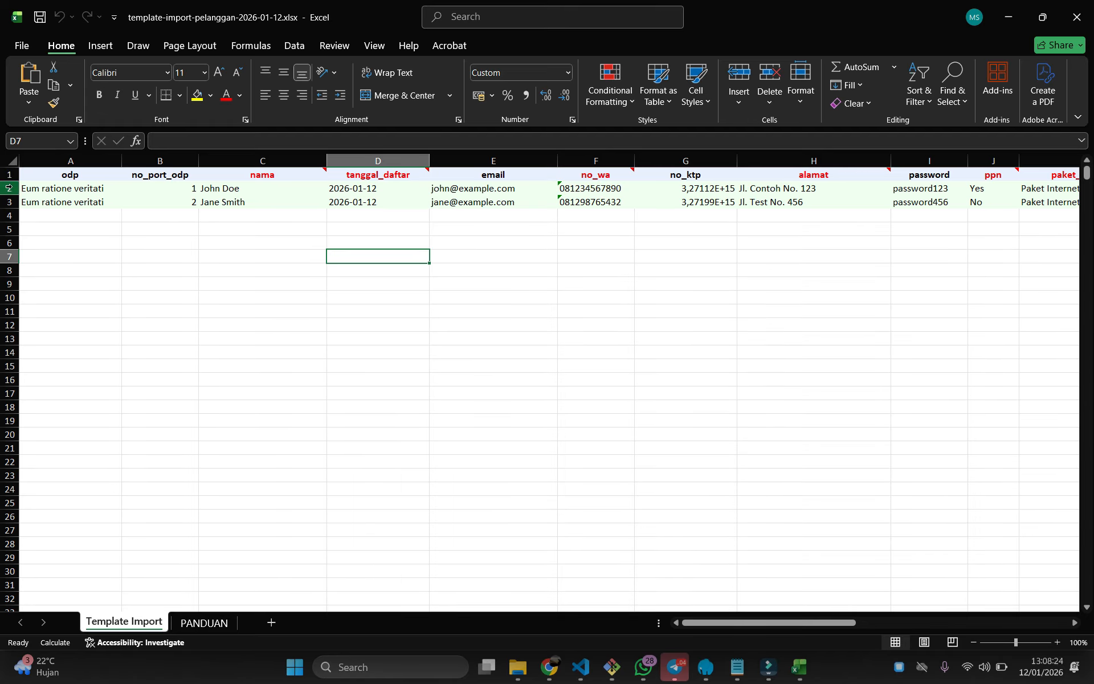
Delete sample rows 2–3 from the template, leaving only the header row
left_click(5, 188)
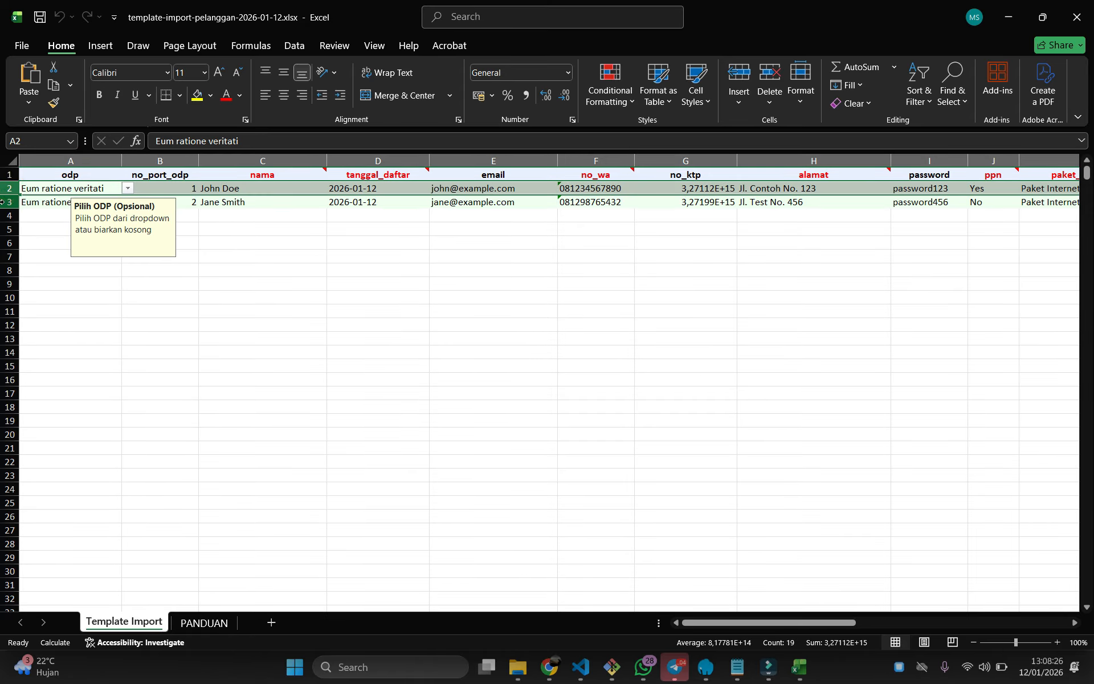
left_click(4, 202, "ctrl")
right_click(6, 202)
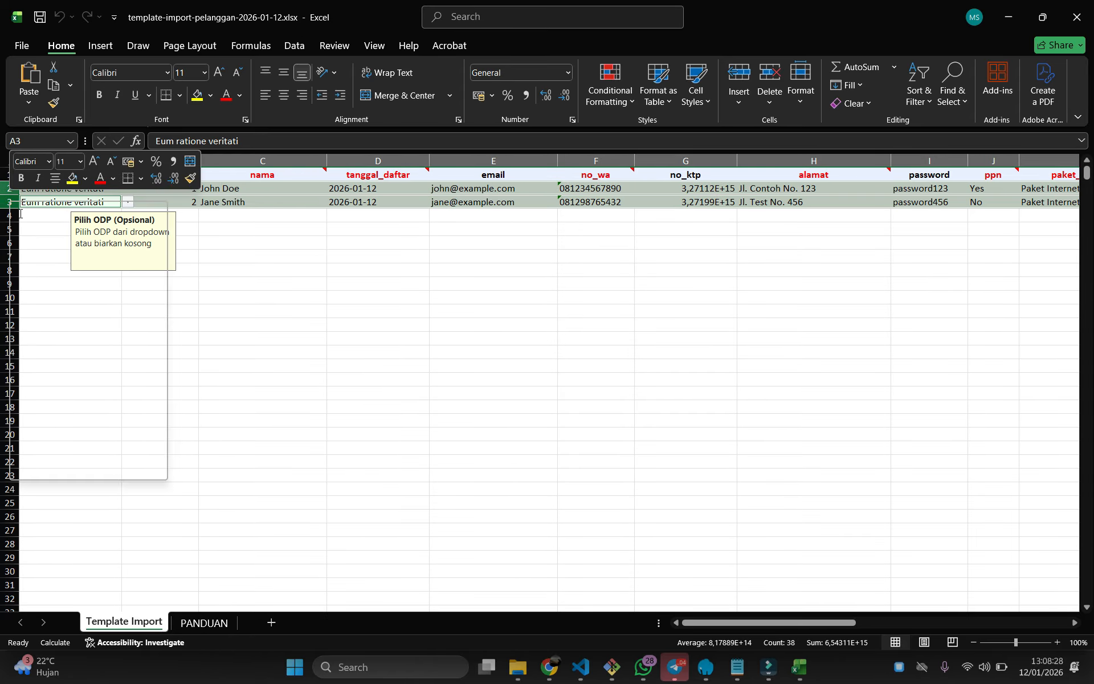
left_click(65, 365)
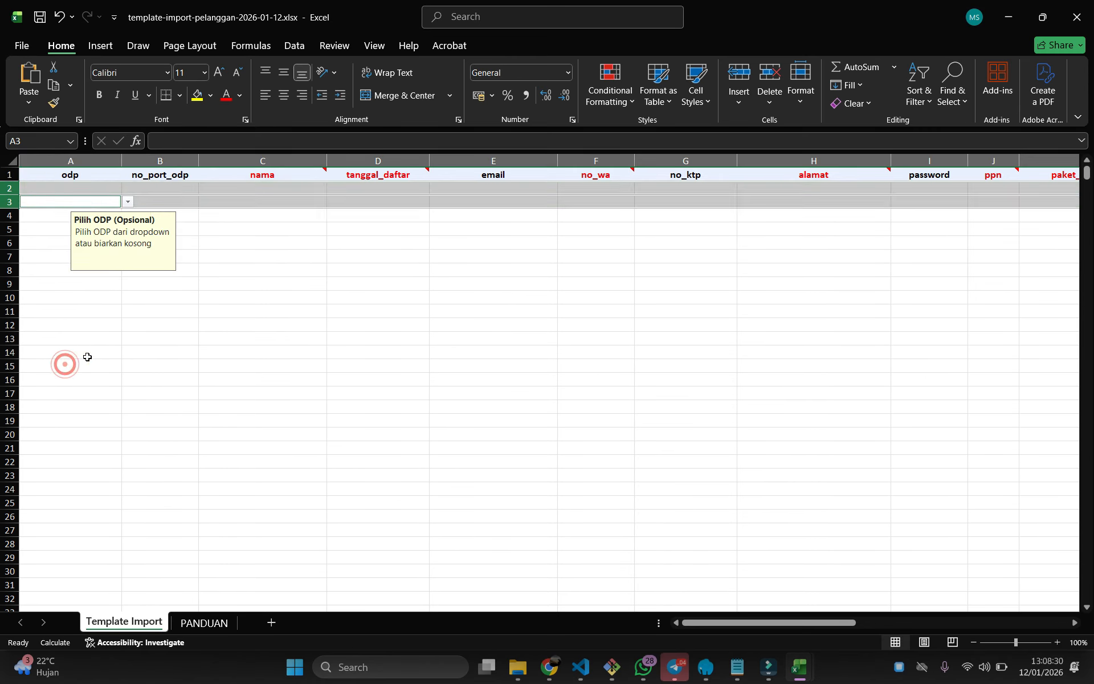
left_click(150, 352)
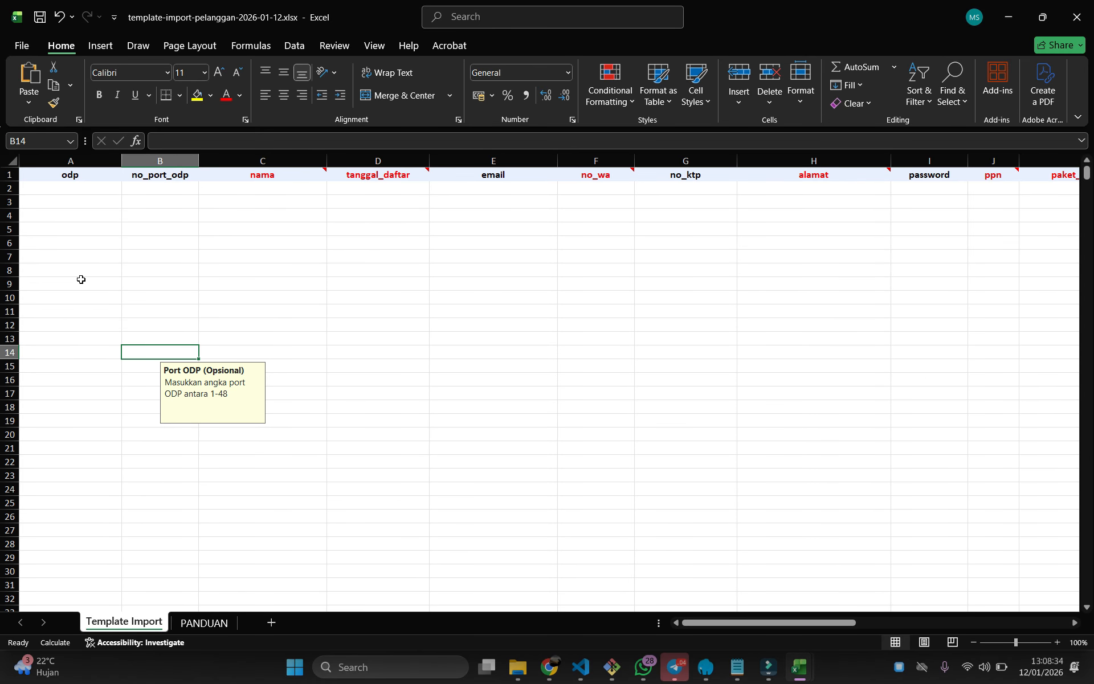
left_click(79, 186)
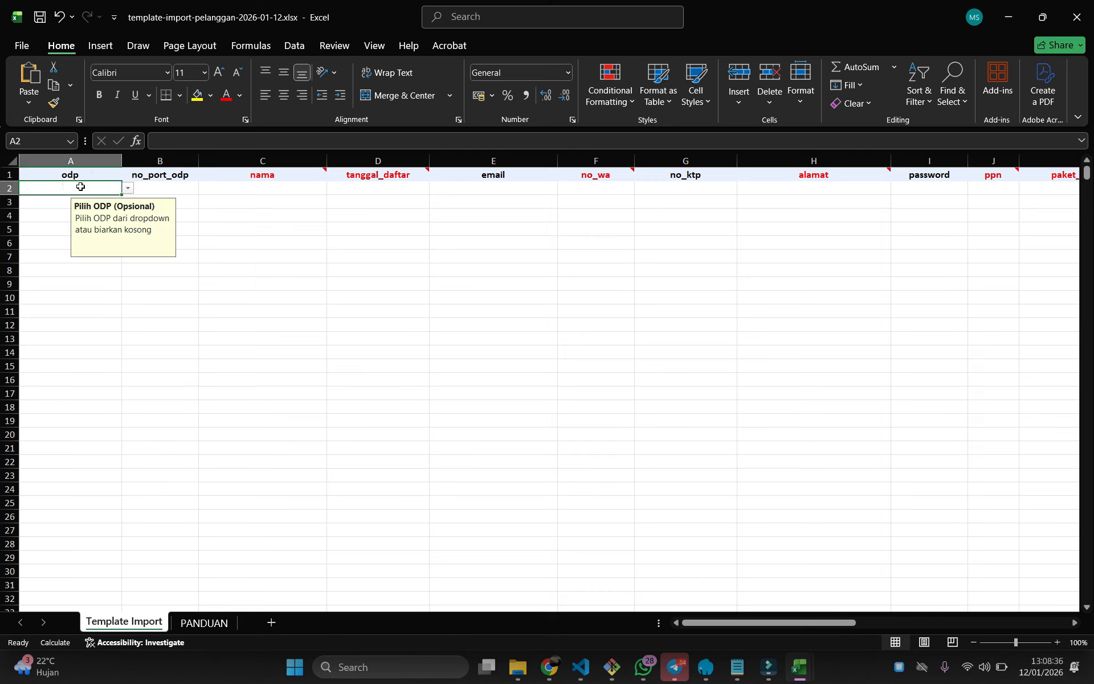
Set A2's odp to KodeODP-001 and B2's no_port_odp to 1
left_click(127, 188)
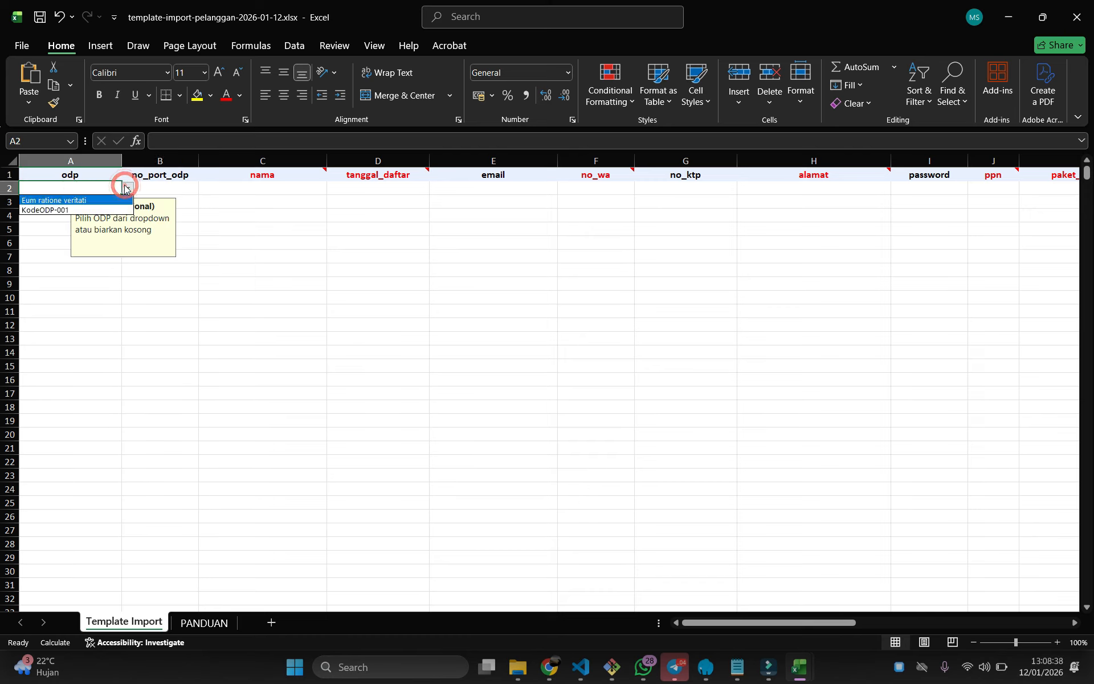
left_click(86, 210)
left_click(247, 236)
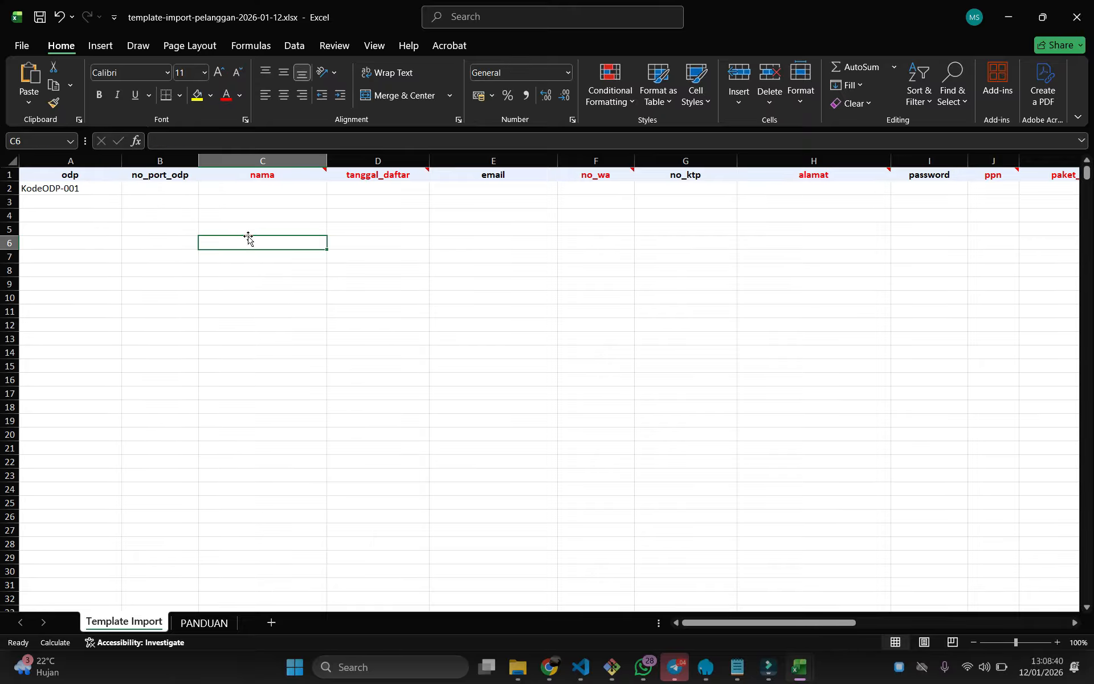
left_click(163, 189)
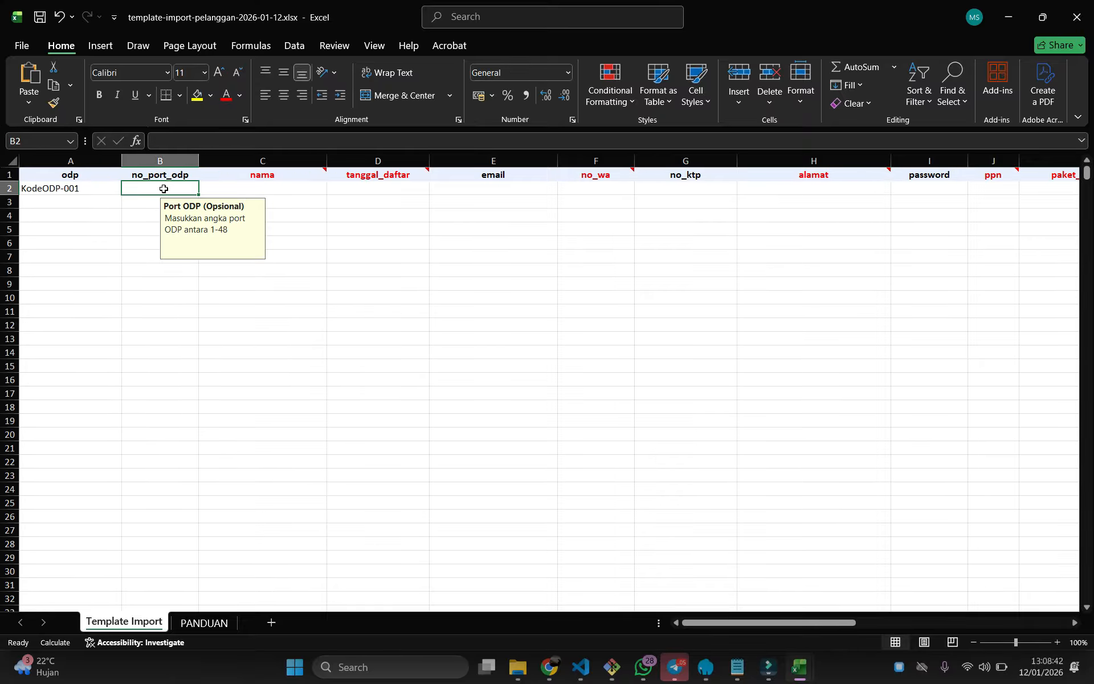
double_click(165, 188)
type("1")
left_click(333, 281)
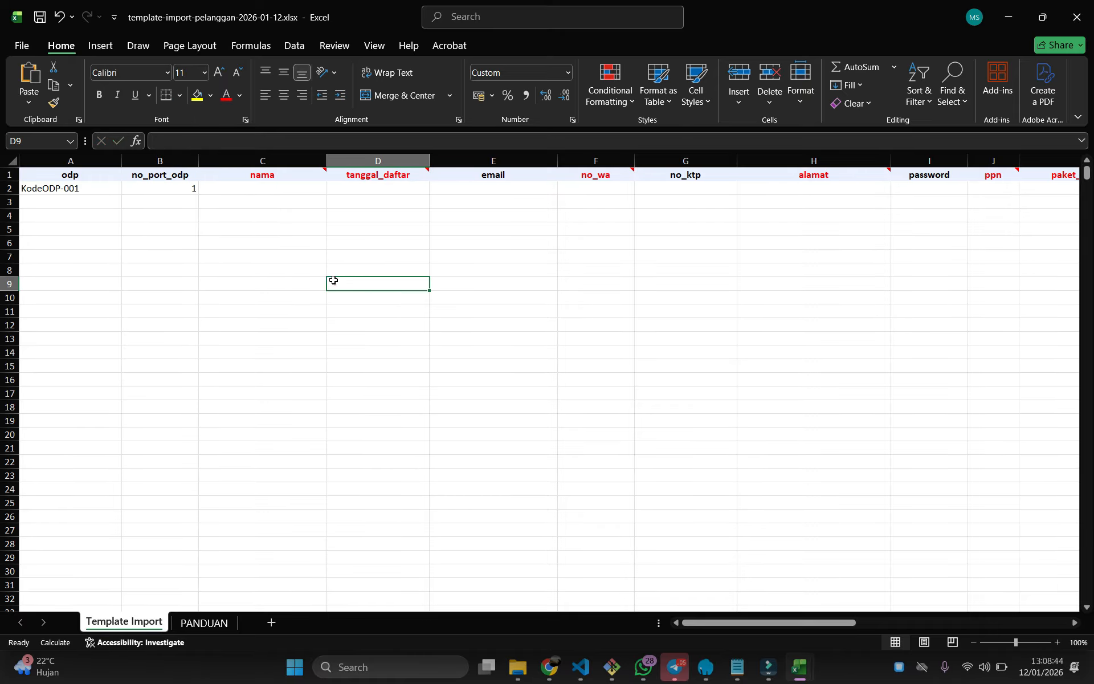
Enter the first customer's name in C2, then look up tanggal_daftar's required date format
double_click(272, 188)
type("Ramd")
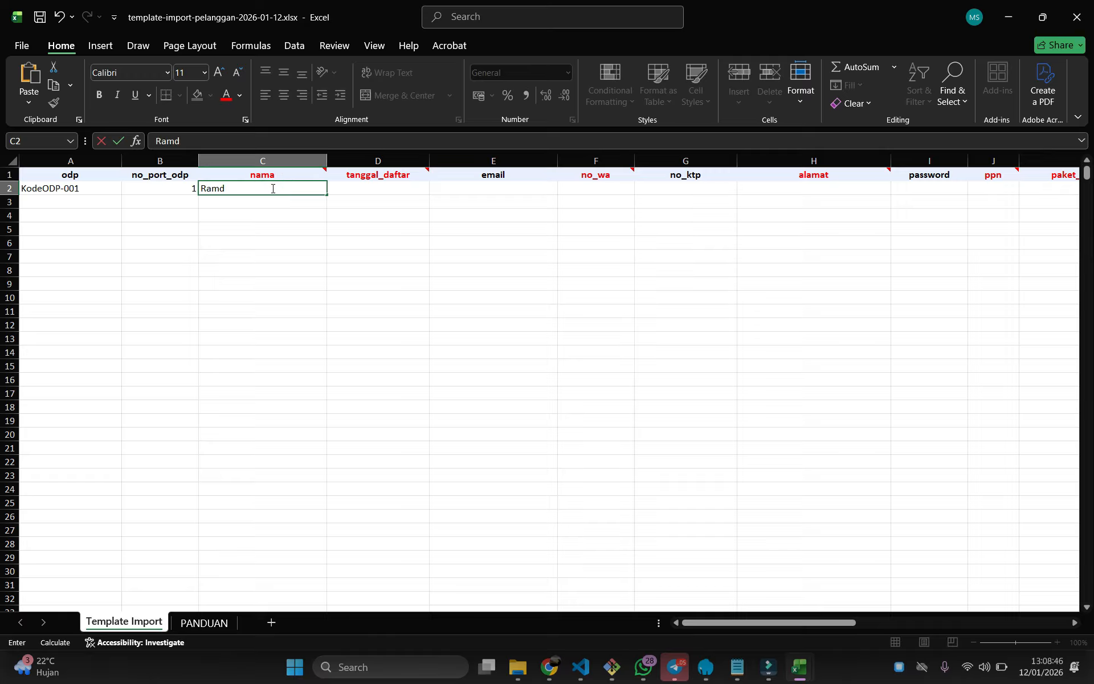
type("an")
left_click(280, 276)
left_click(371, 179)
left_click(378, 188)
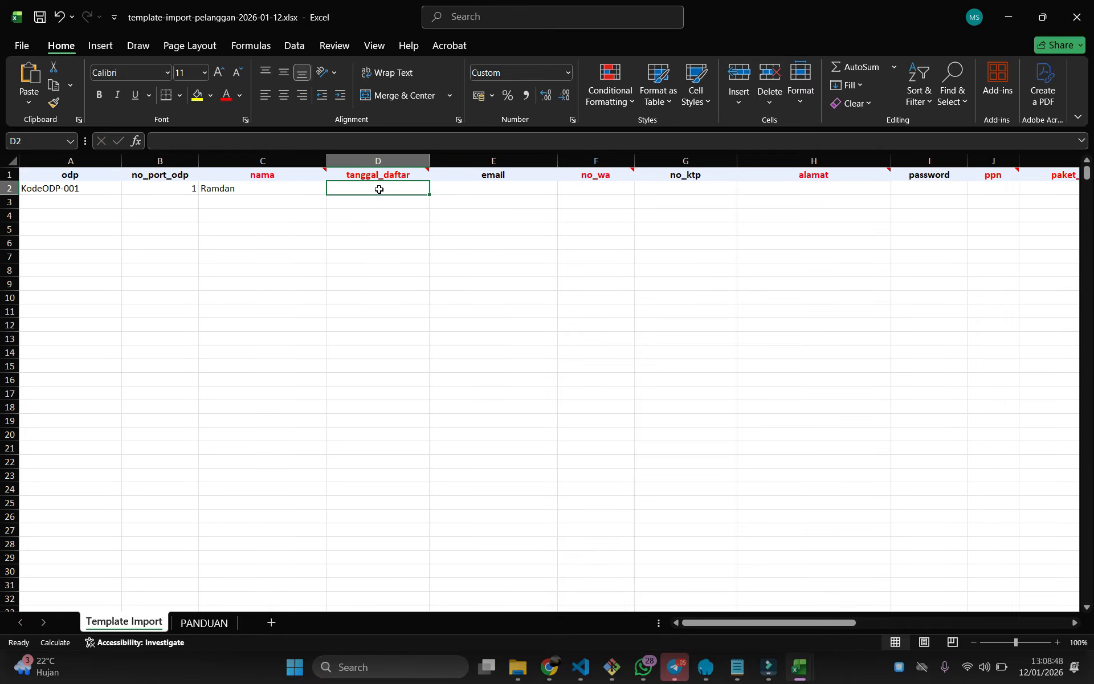
double_click(380, 190)
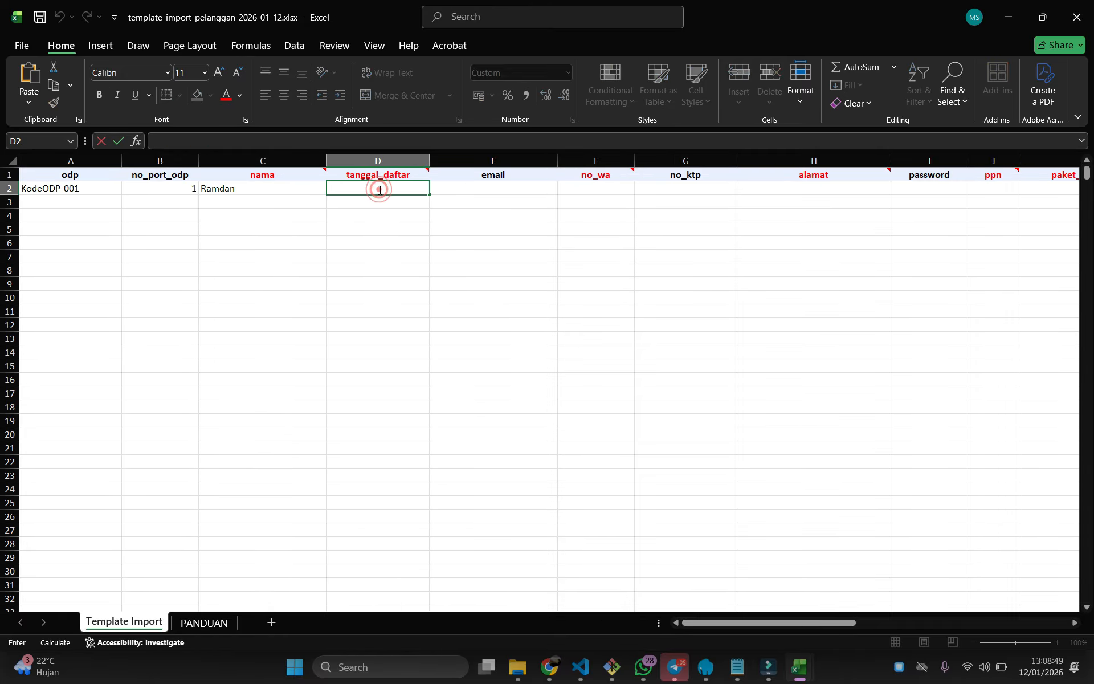
left_click(341, 258)
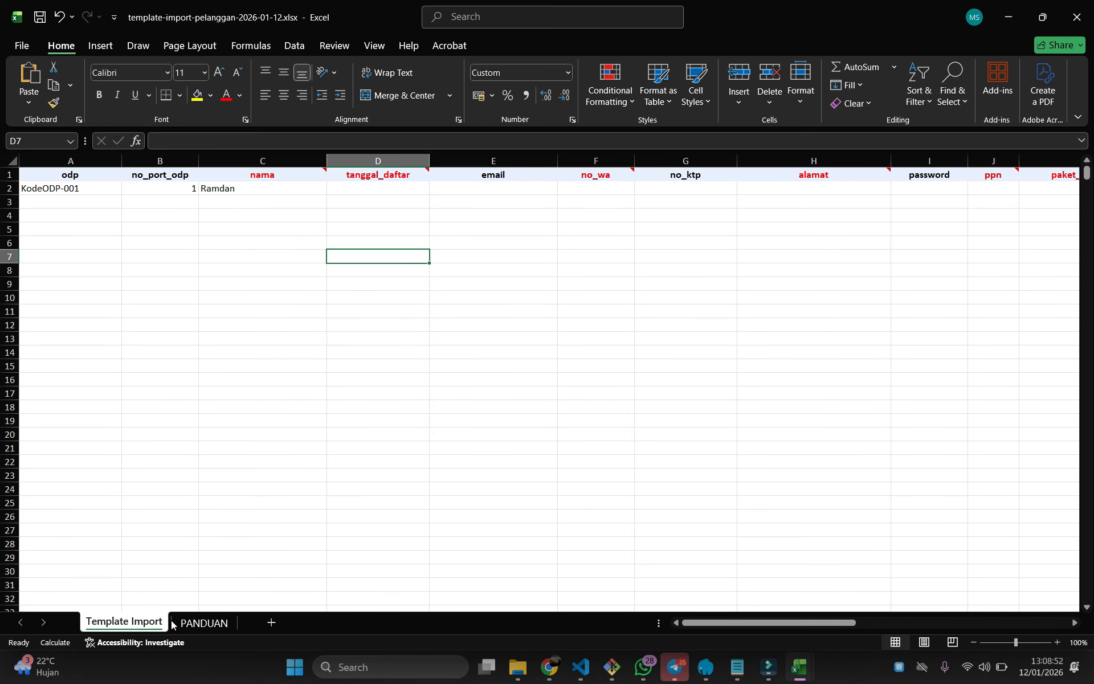
left_click(194, 623)
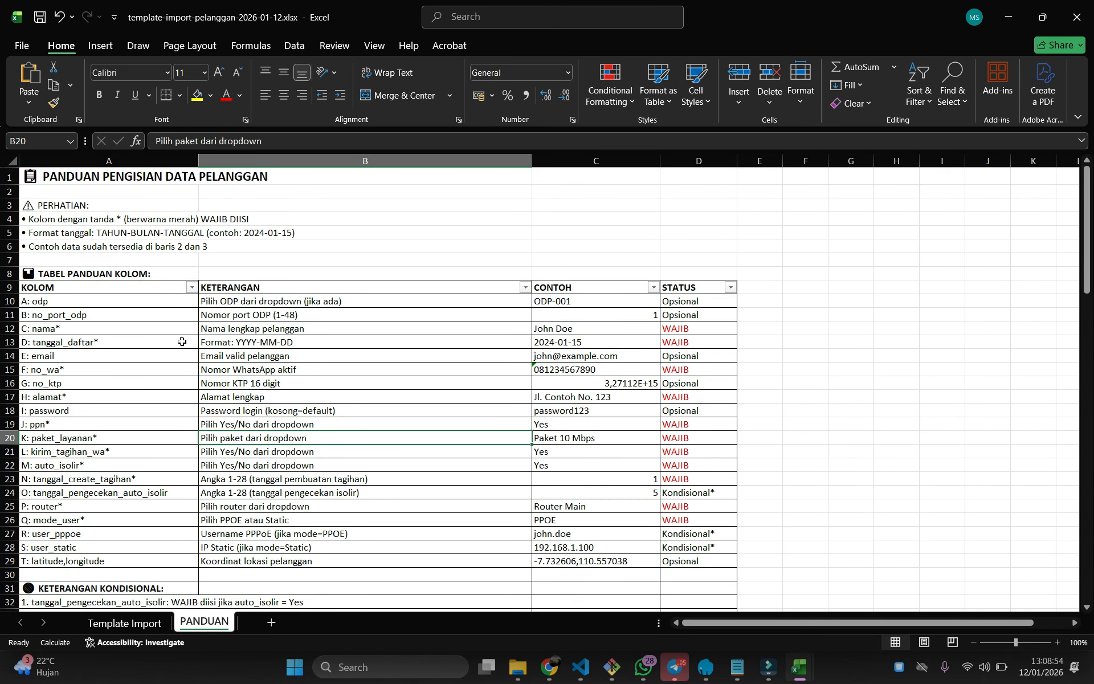
Copy the example date 2024-01-15 from the PANDUAN guide's tanggal_daftar row
left_click(11, 342)
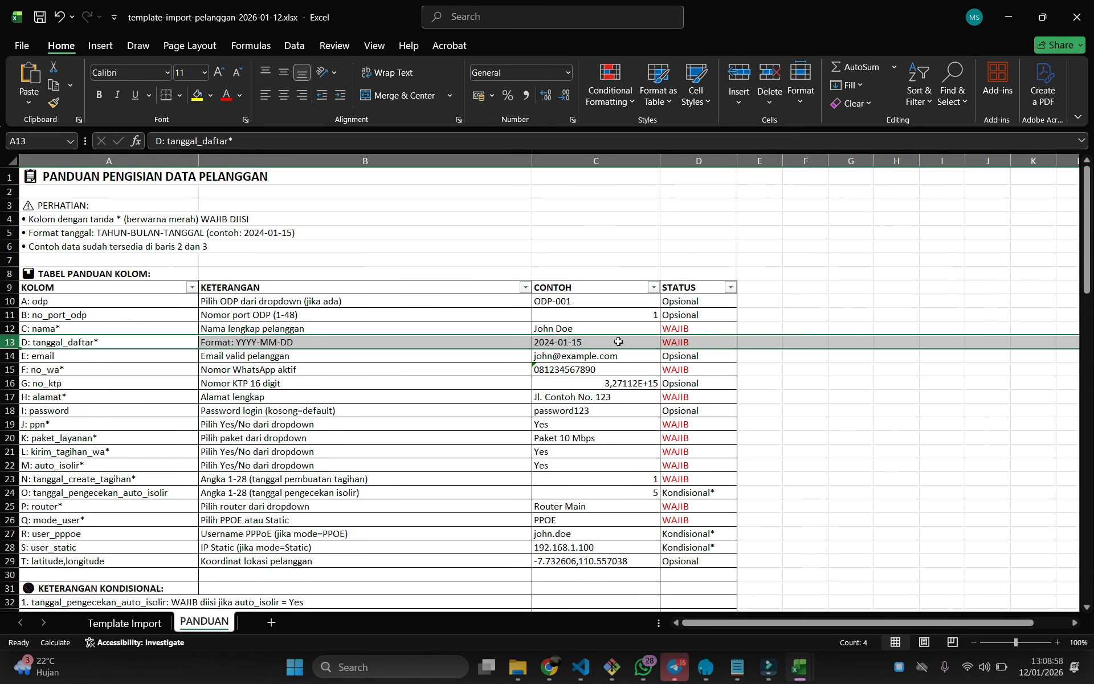
left_click(538, 342)
key("ctrl+c")
left_click(160, 623)
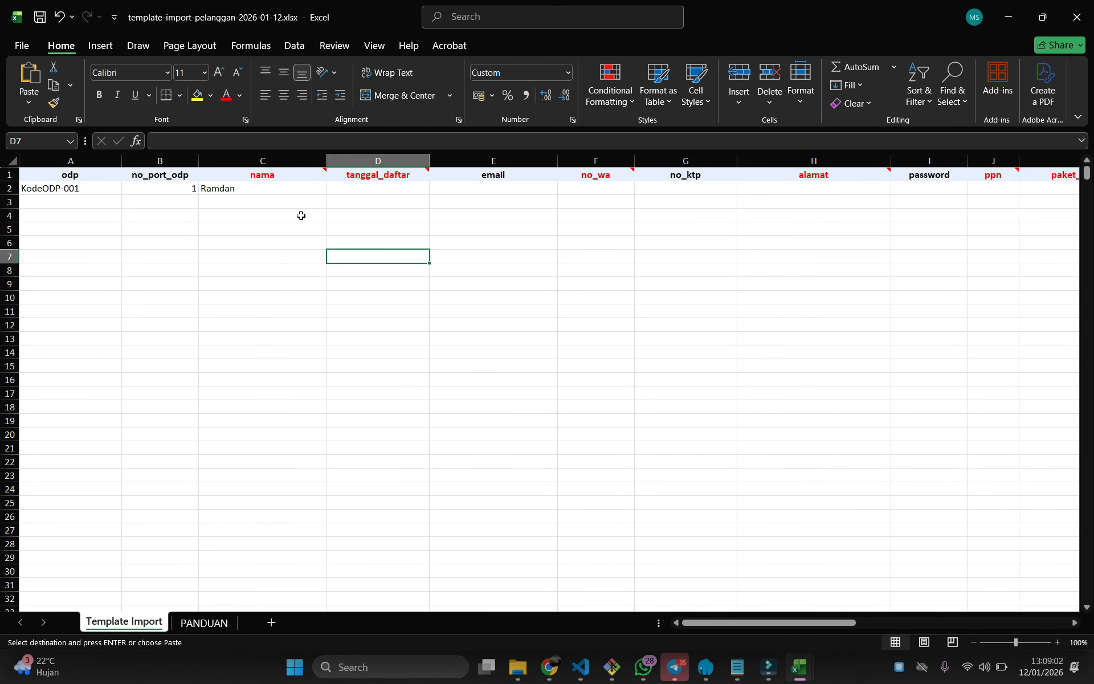
Paste the example date into D2 and edit it to 2026-01-12, shown as 12/01/2026
left_click(368, 187)
key("ctrl+v")
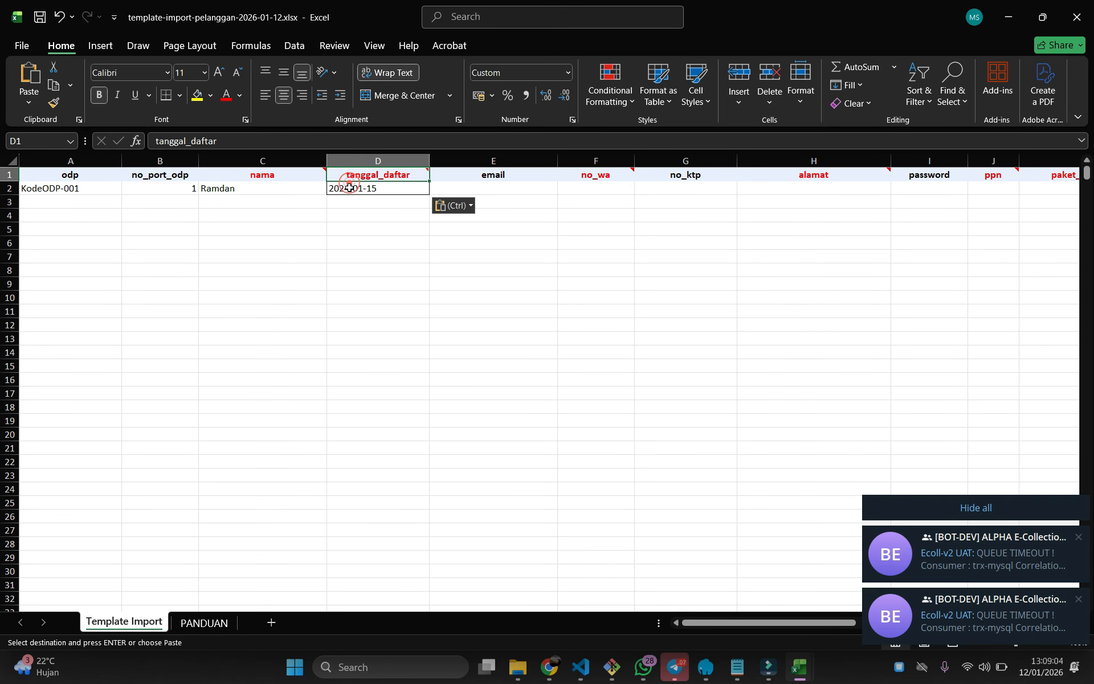
double_click(349, 188)
key("BackSpace")
type("6")
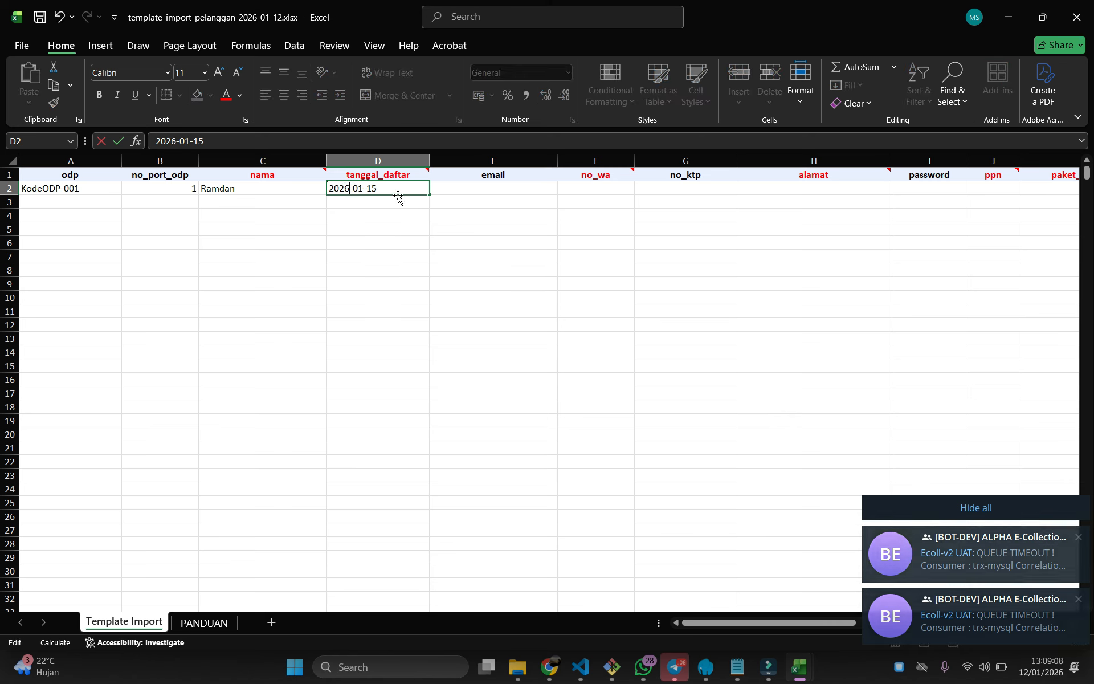
left_click(401, 189)
key("BackSpace")
type("2/01/2026")
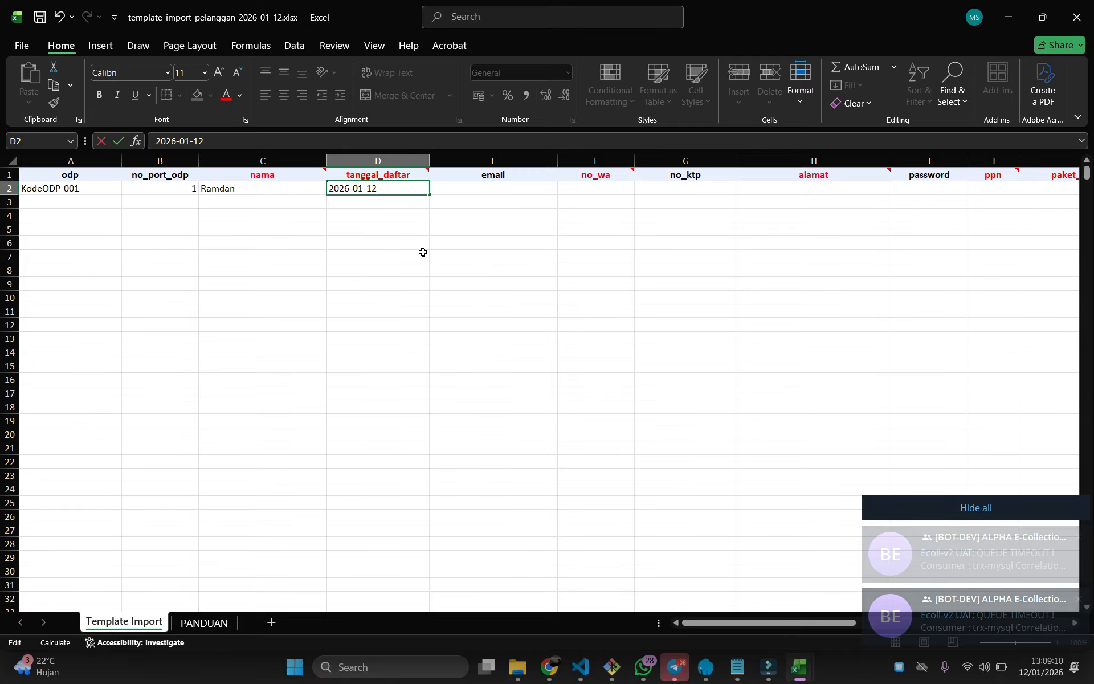
left_click(424, 251)
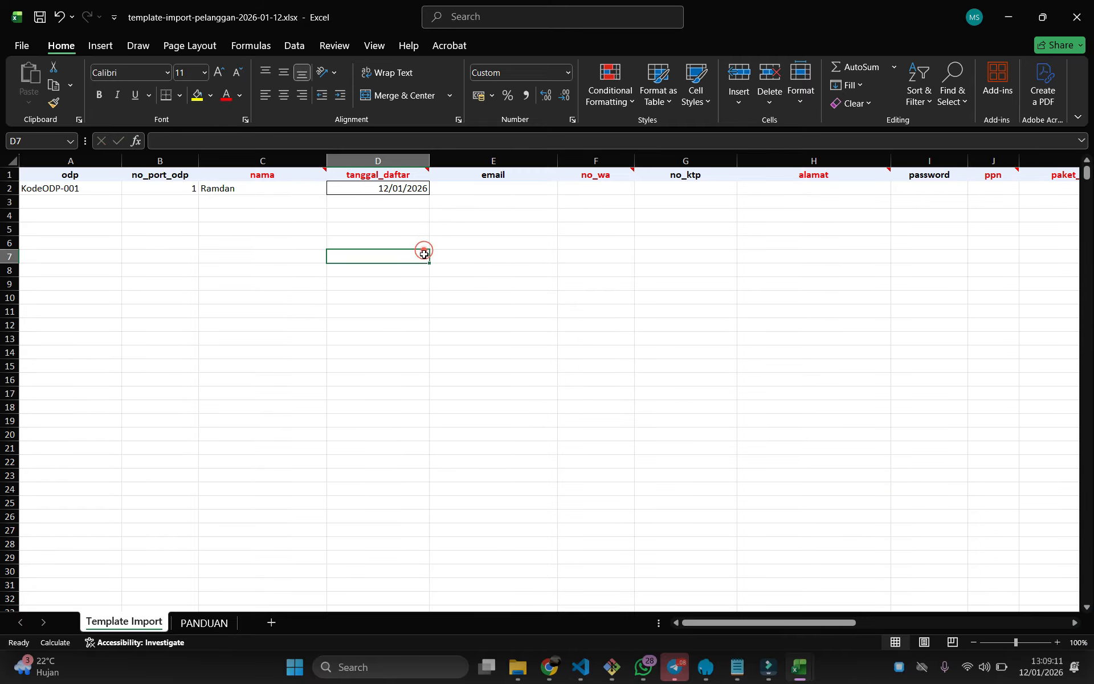
left_click(381, 189)
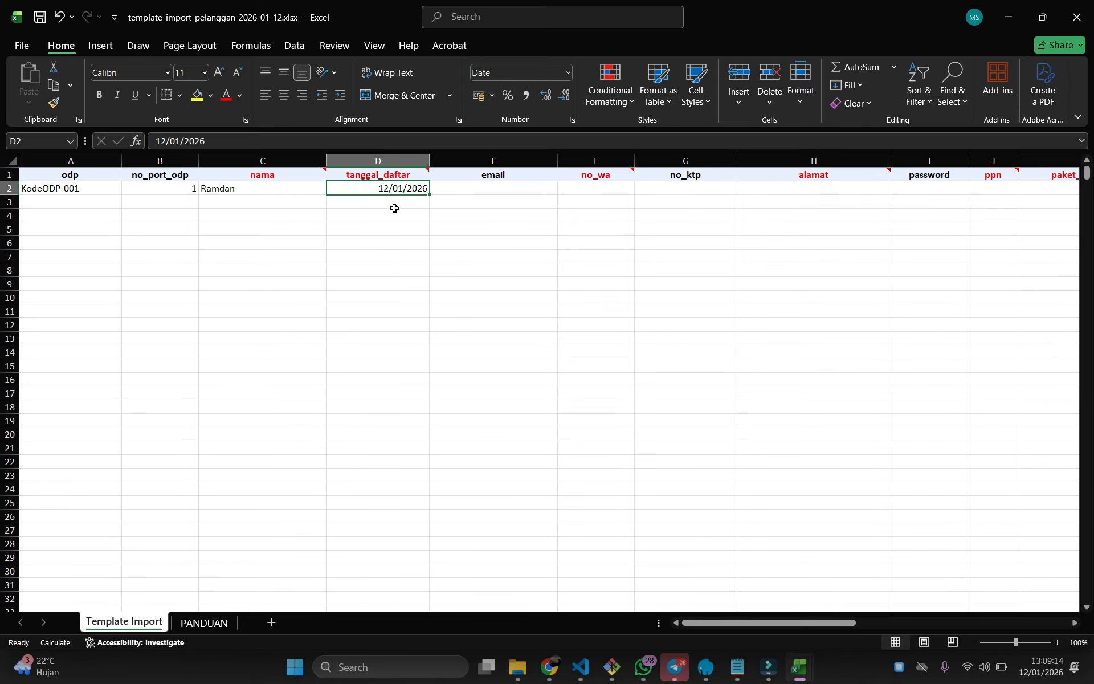
left_click(395, 233)
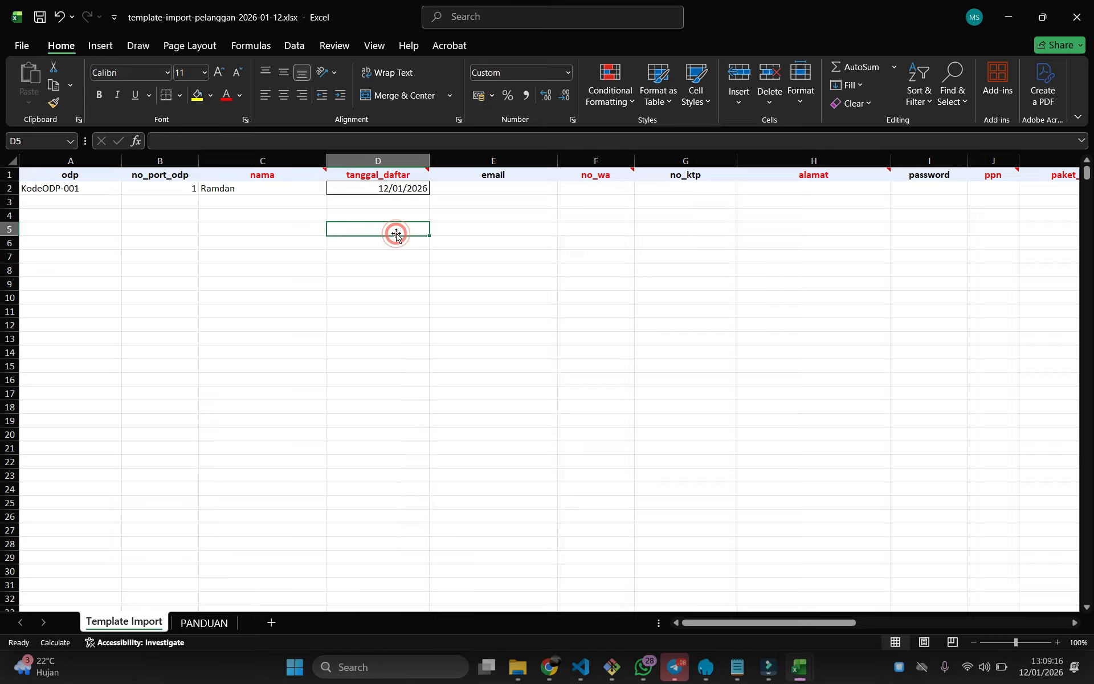
left_click(494, 189)
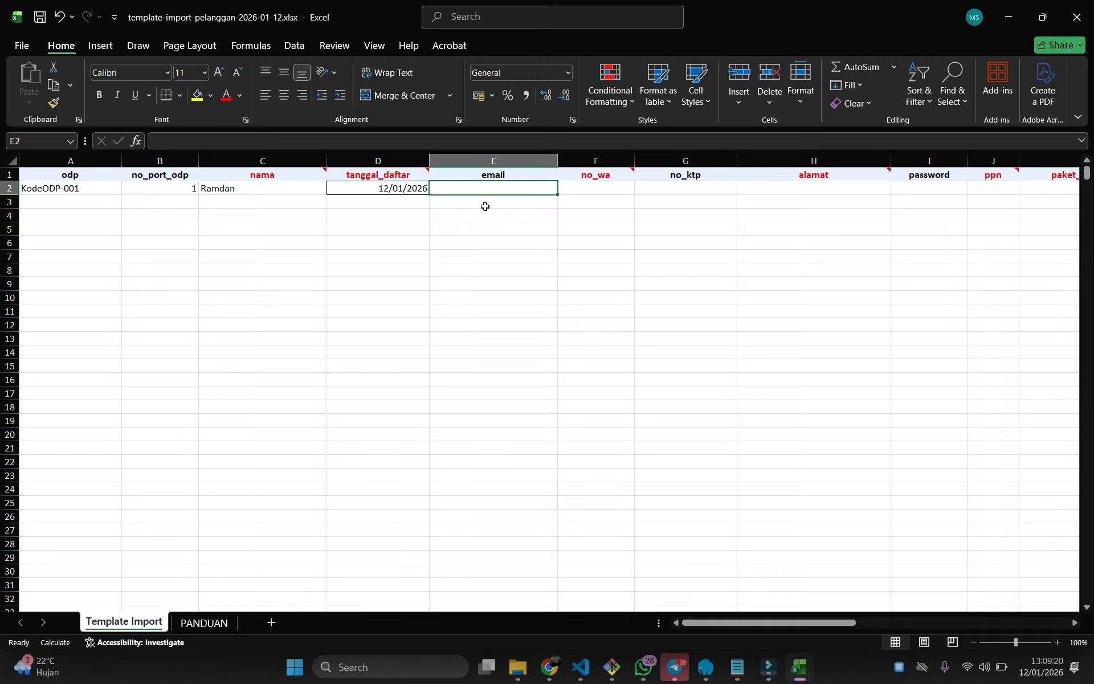
Enter the customer's WhatsApp number in F2 and verify the full stored value
left_click(583, 187)
double_click(584, 188)
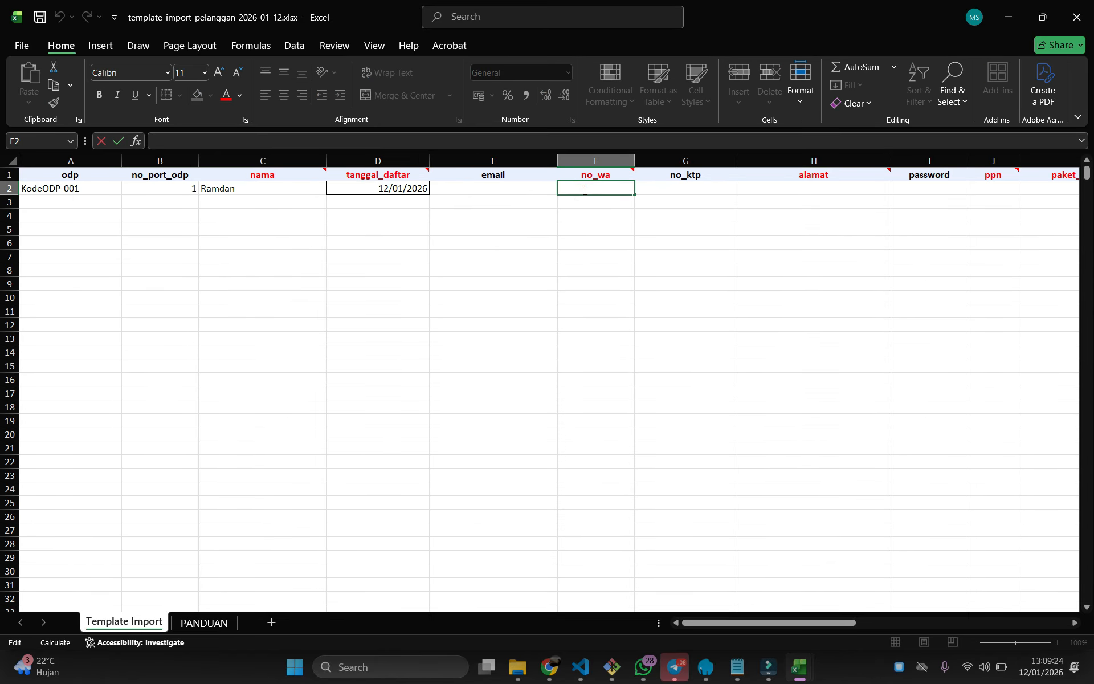
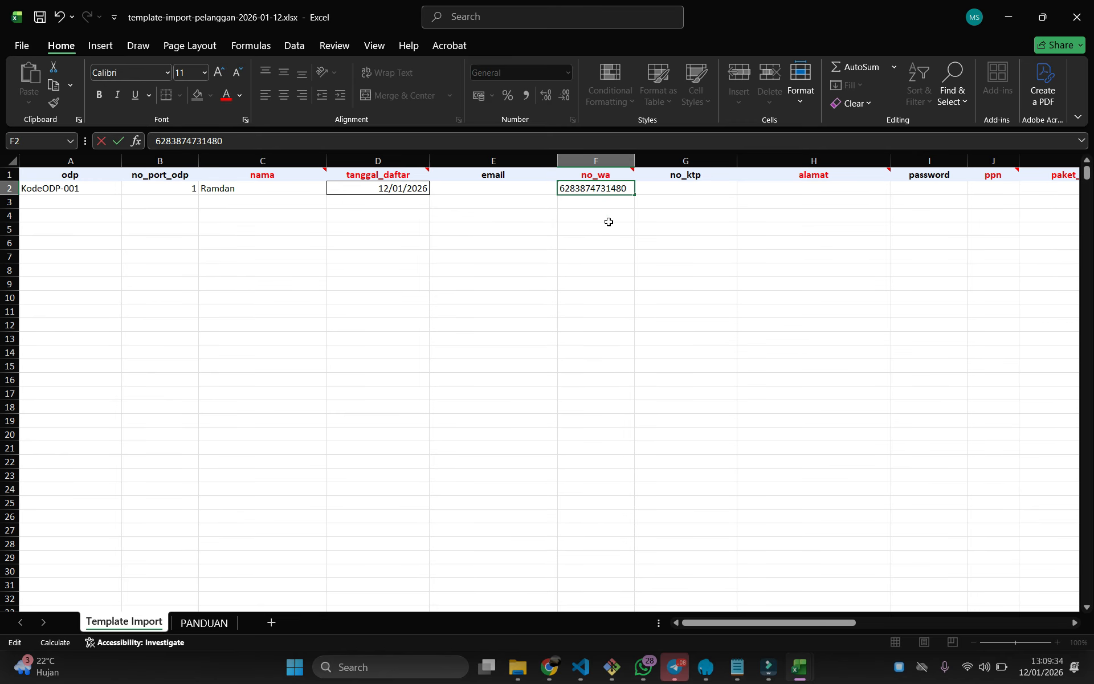
left_click(608, 224)
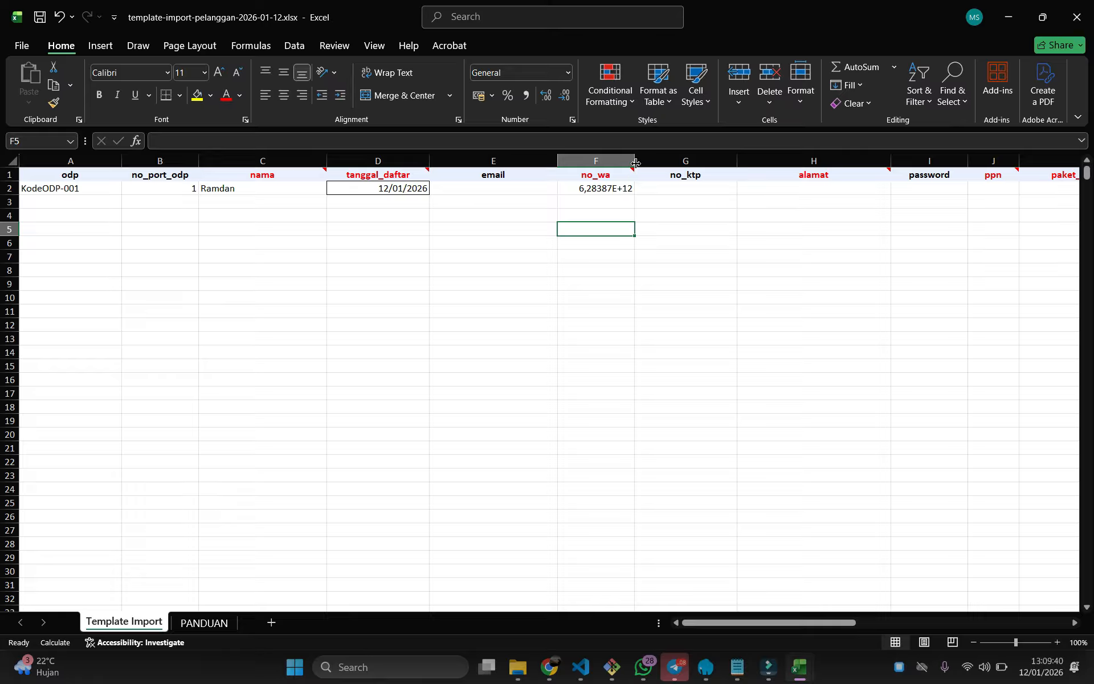
left_click(591, 187)
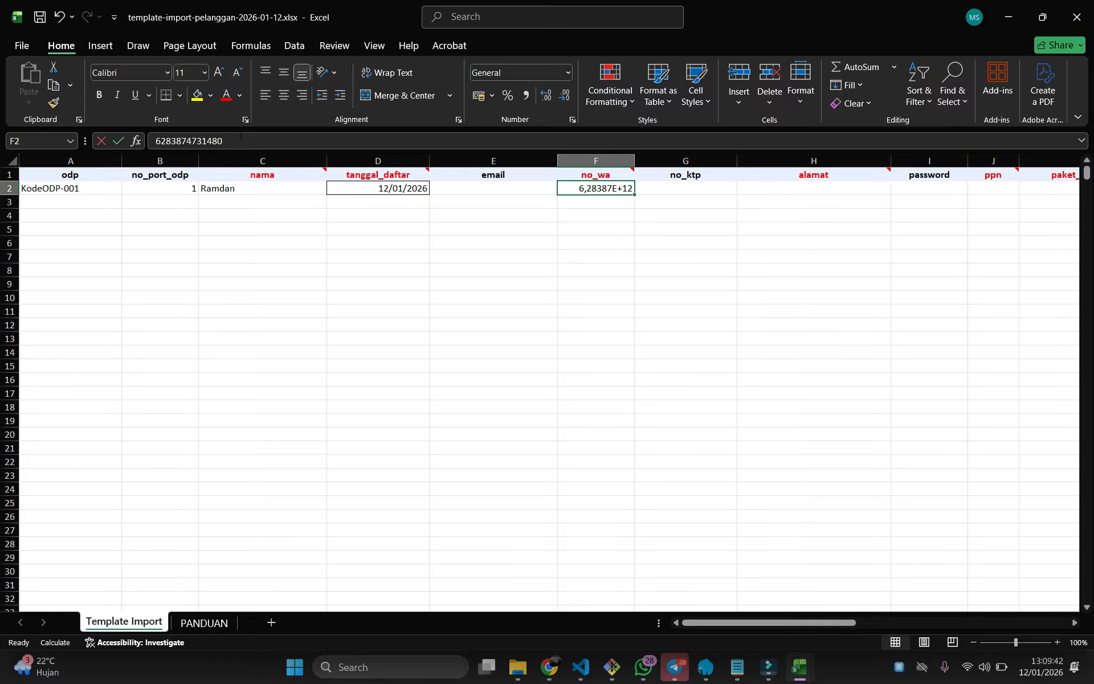
left_click_drag(152, 141, 237, 140)
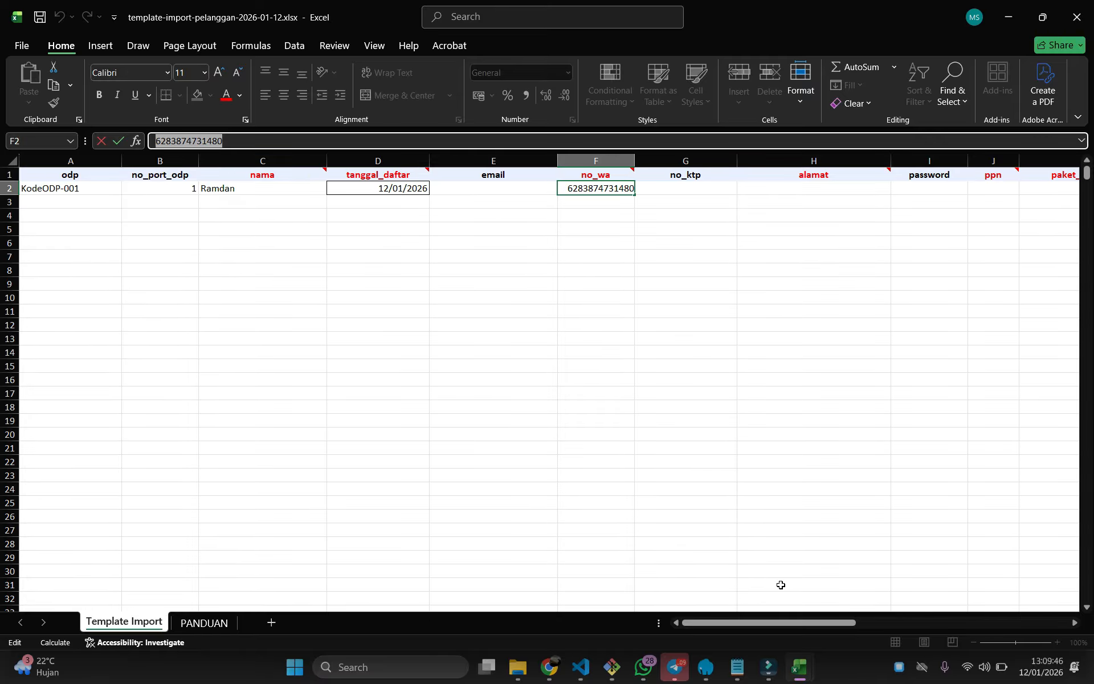
left_click_drag(791, 624, 811, 623)
Enter the customer's KTP number in G2 (no_ktp)
left_click(557, 189)
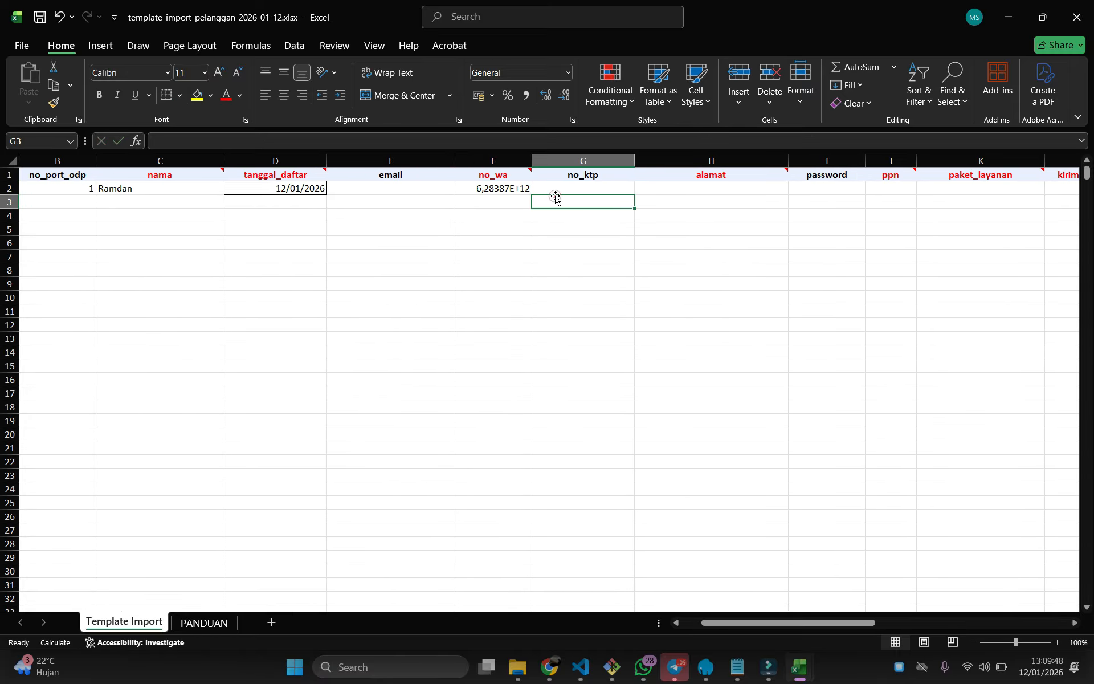
left_click(557, 185)
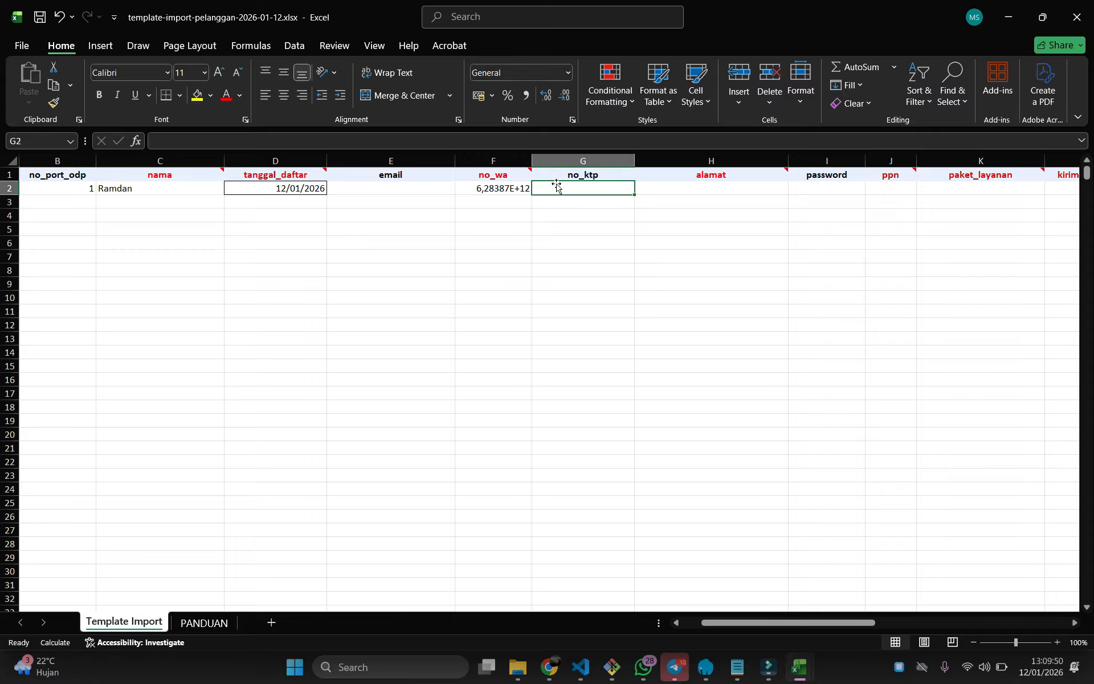
type("1233214324")
left_click(654, 270)
Enter the customer's address in H2 (alamat)
left_click(664, 188)
left_click(666, 192)
type("Bo")
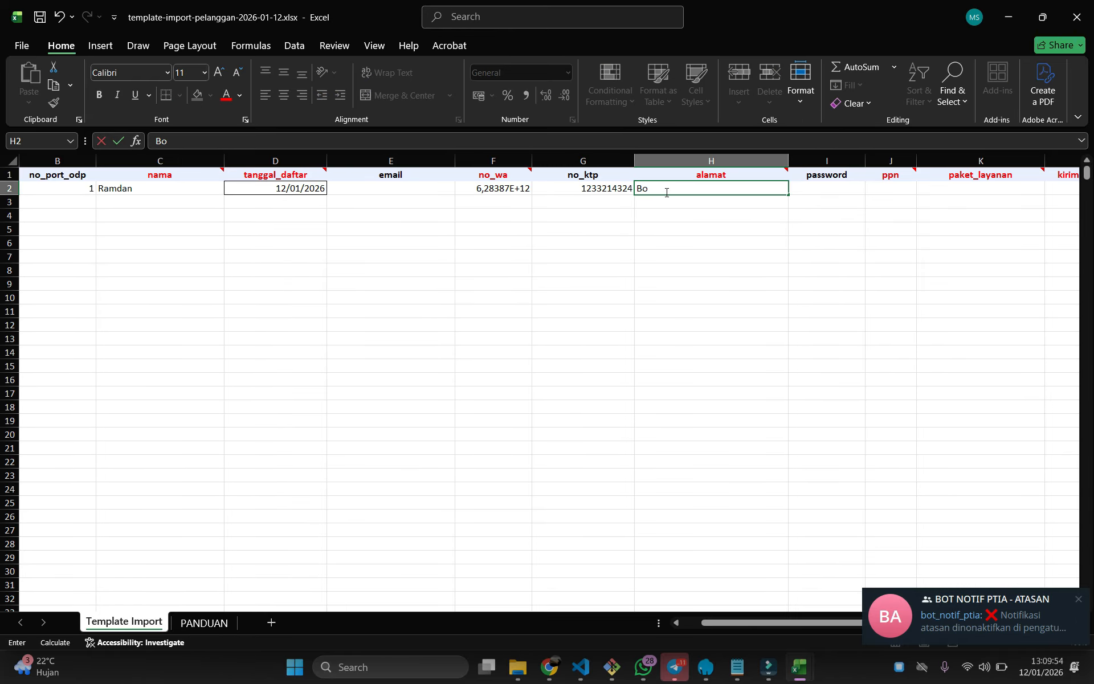
type("gor")
left_click(713, 301)
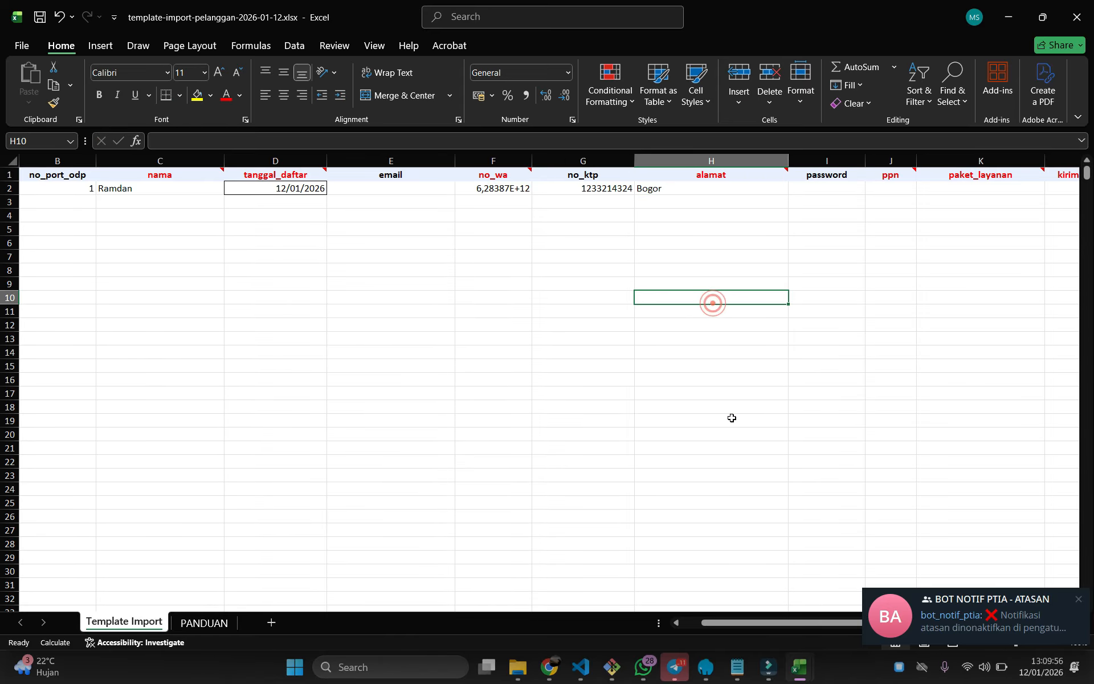
left_click_drag(758, 623, 801, 622)
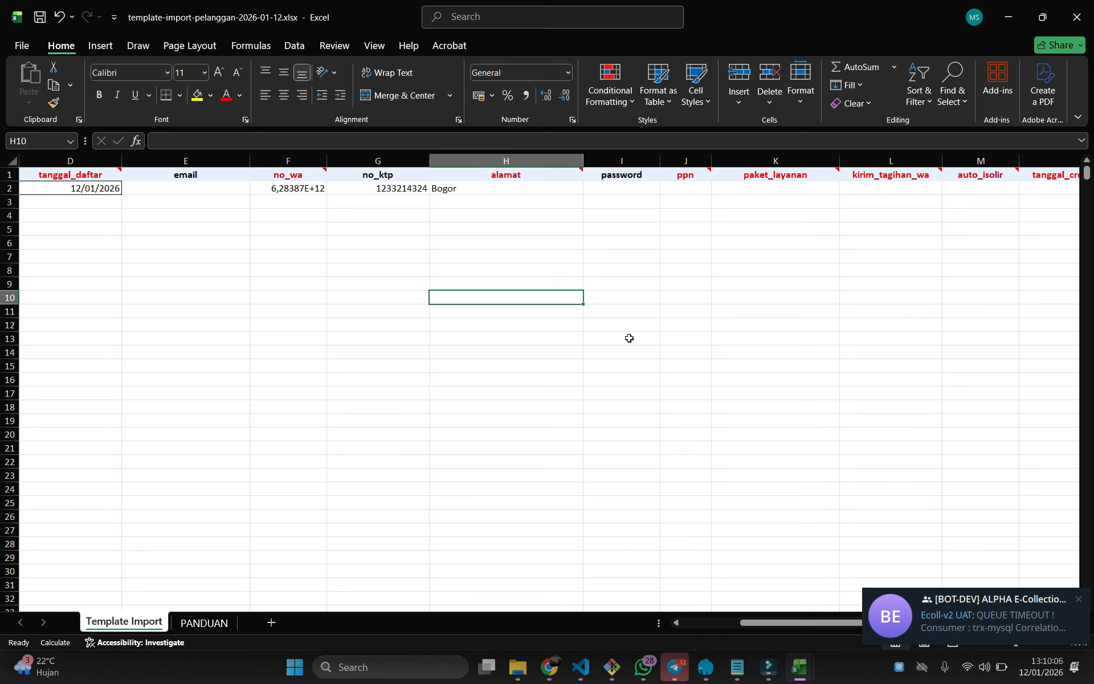
Enter a login password in I2 and set ppn in J2 to Yes
left_click(619, 184)
type("3")
left_click(736, 351)
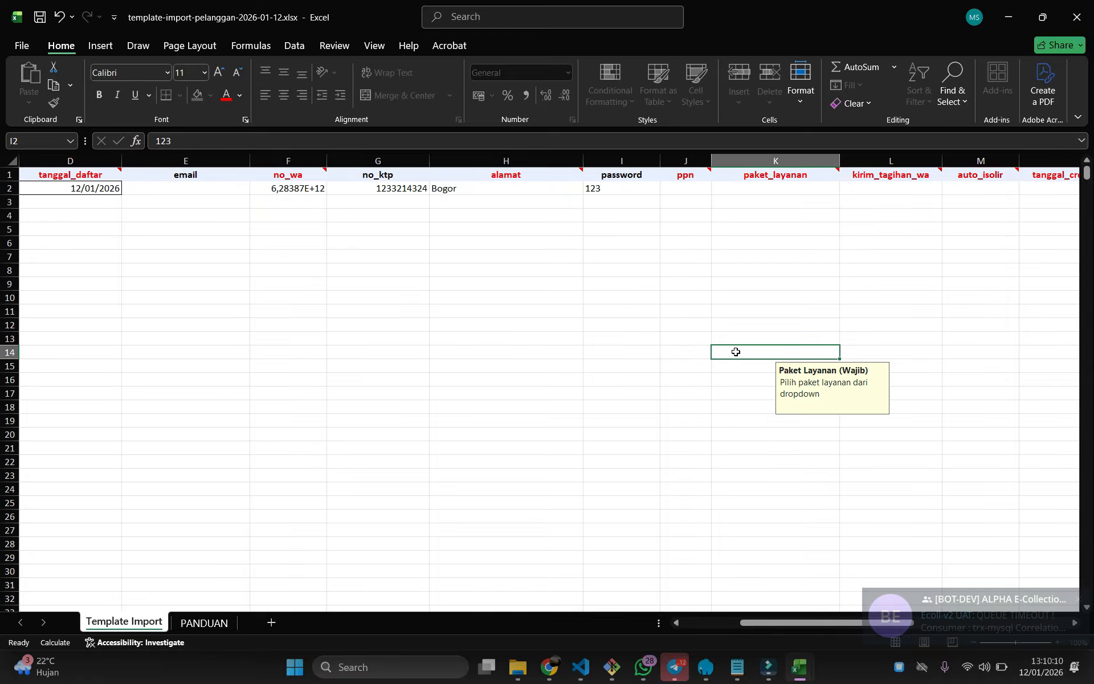
left_click(690, 184)
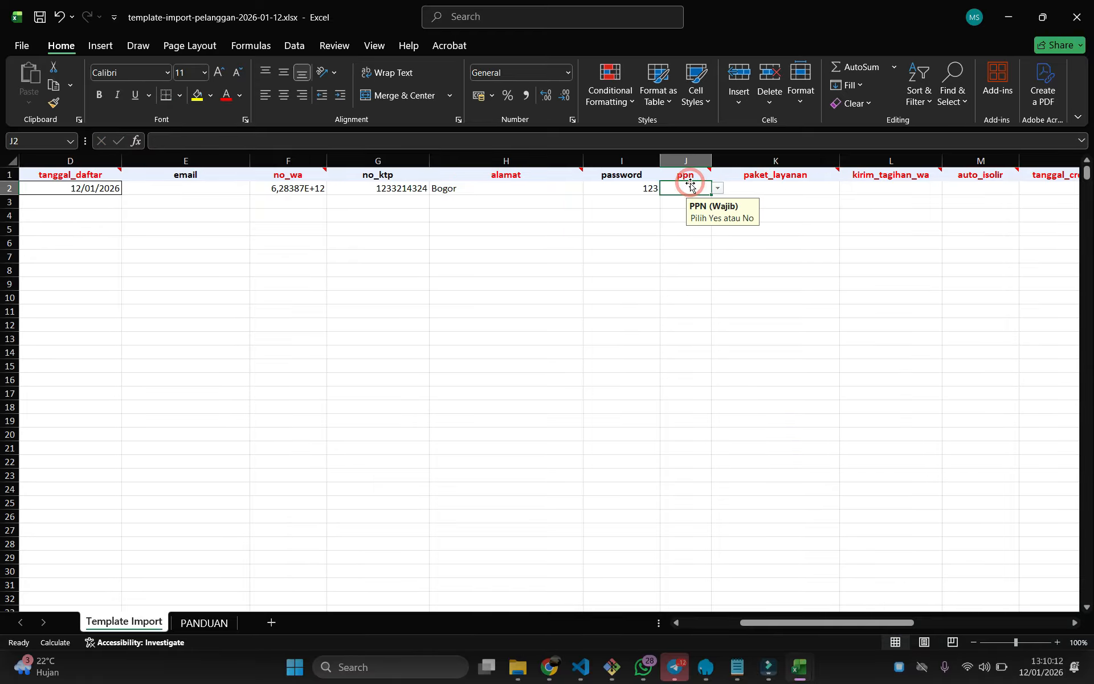
left_click(718, 189)
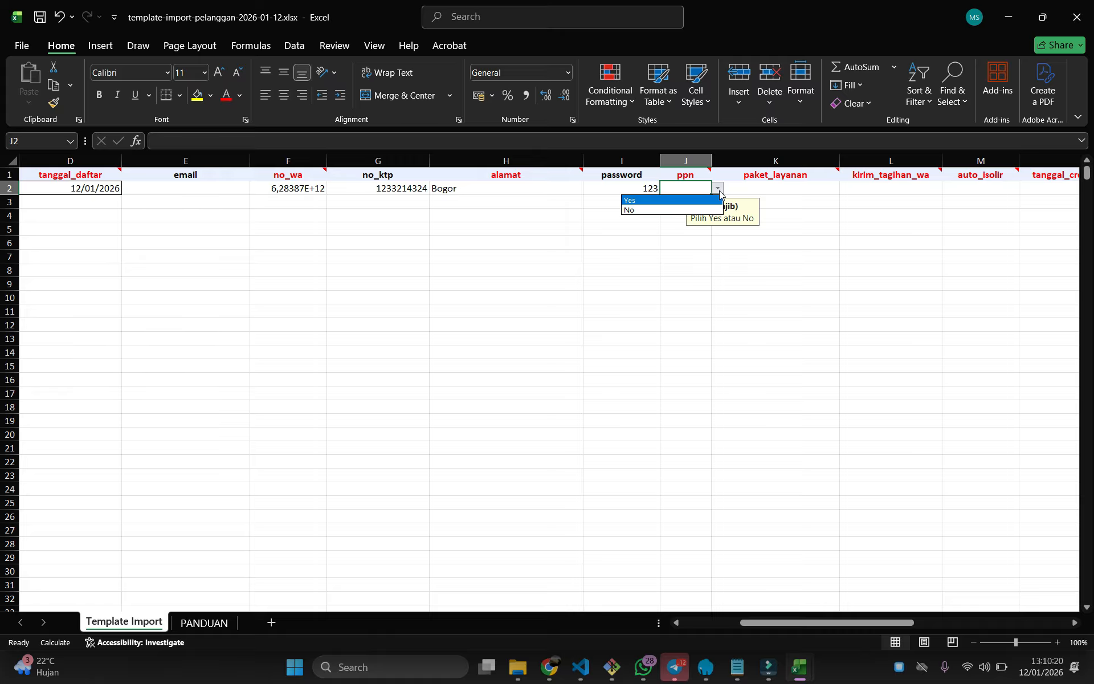
left_click(629, 200)
Show the service-package choices for paket_layanan in K2
left_click(785, 342)
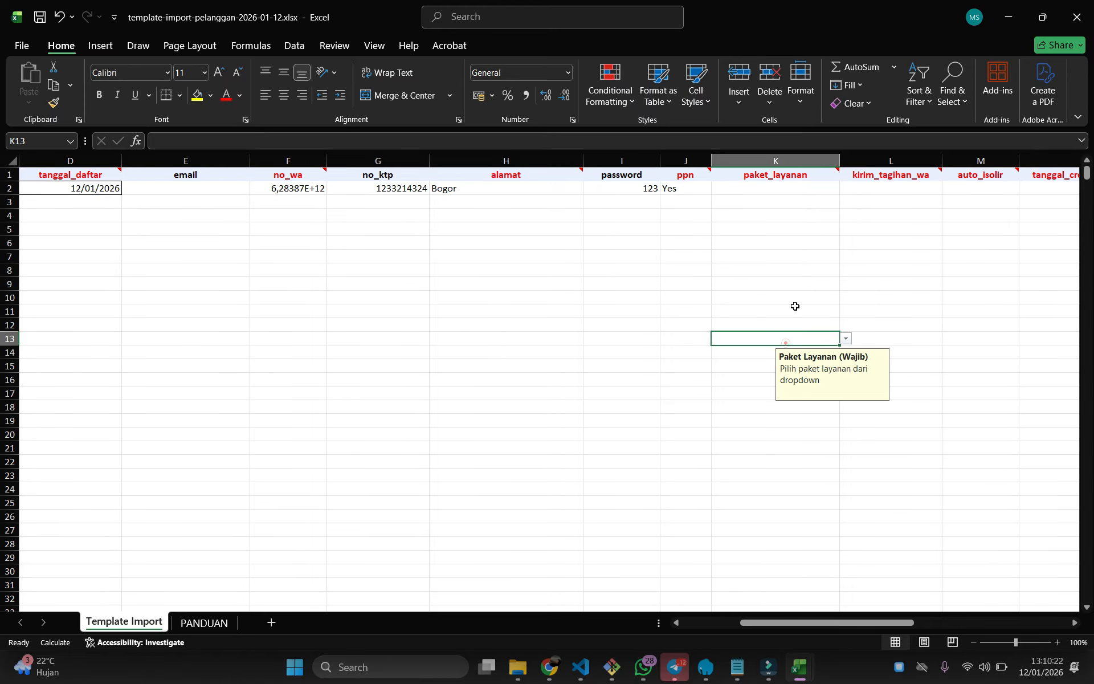
left_click(764, 187)
left_click(846, 189)
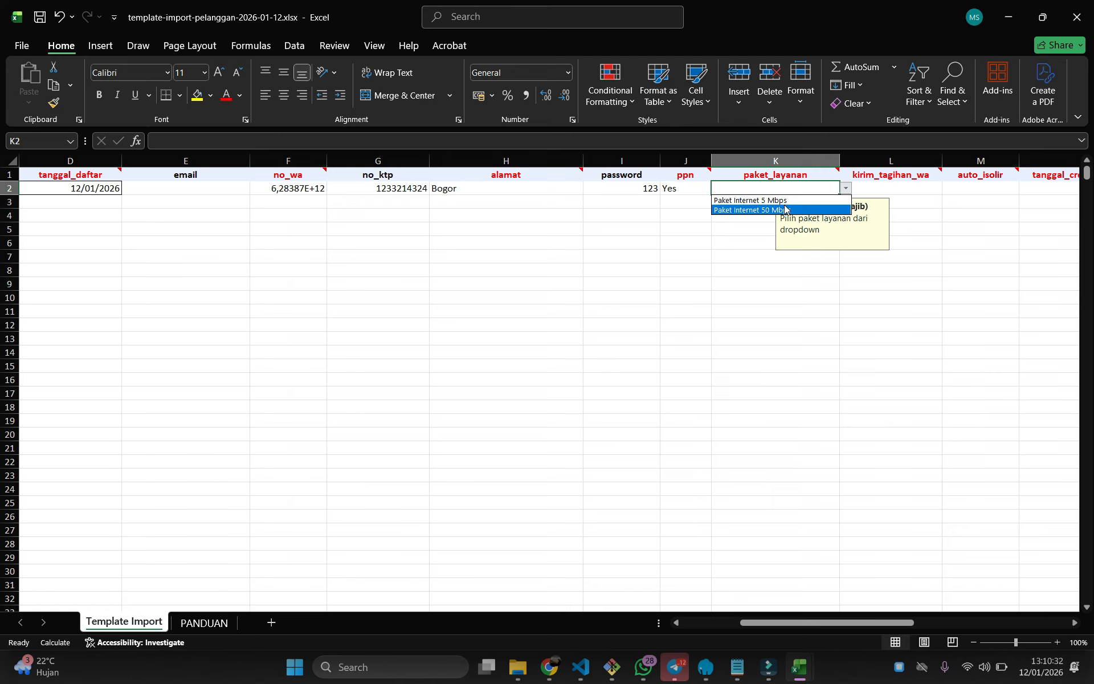
Cancel BillingHub's import dialog and open the Paket Pelanggan list under Kelola Layanan
left_click(549, 667)
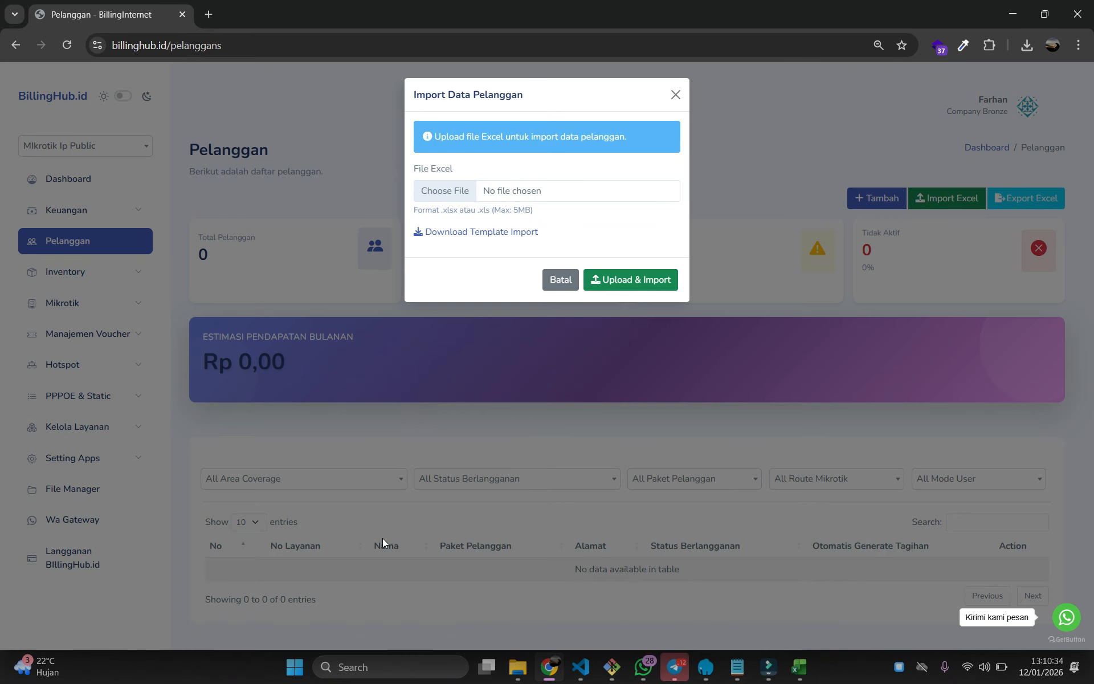
left_click(549, 279)
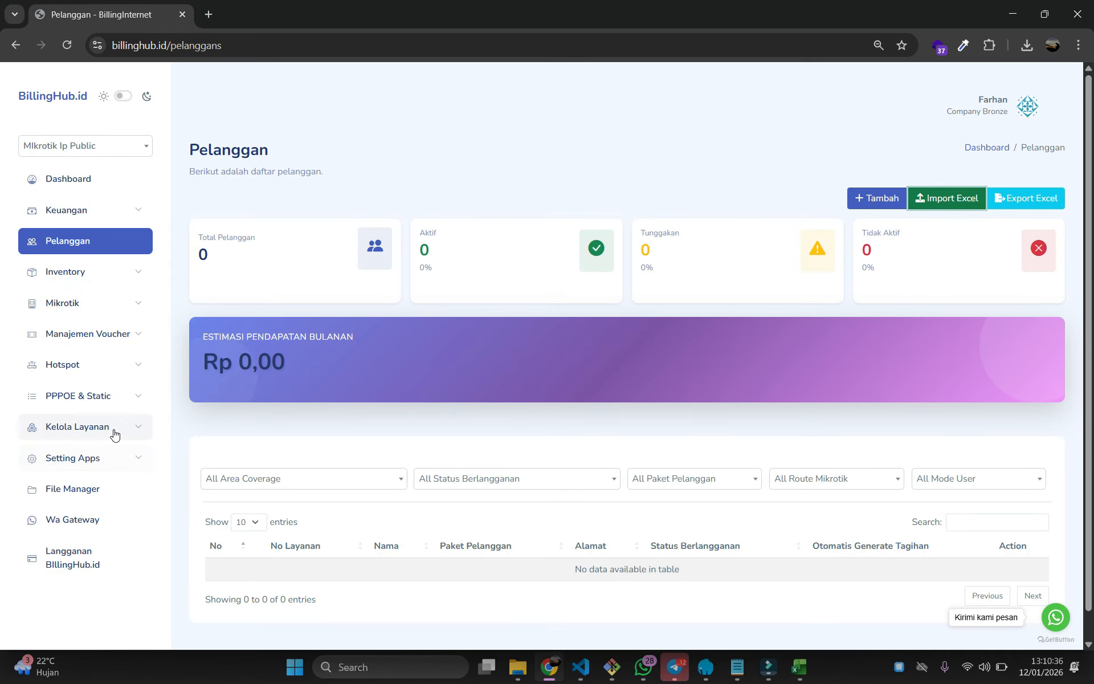
left_click(113, 430)
left_click(88, 525)
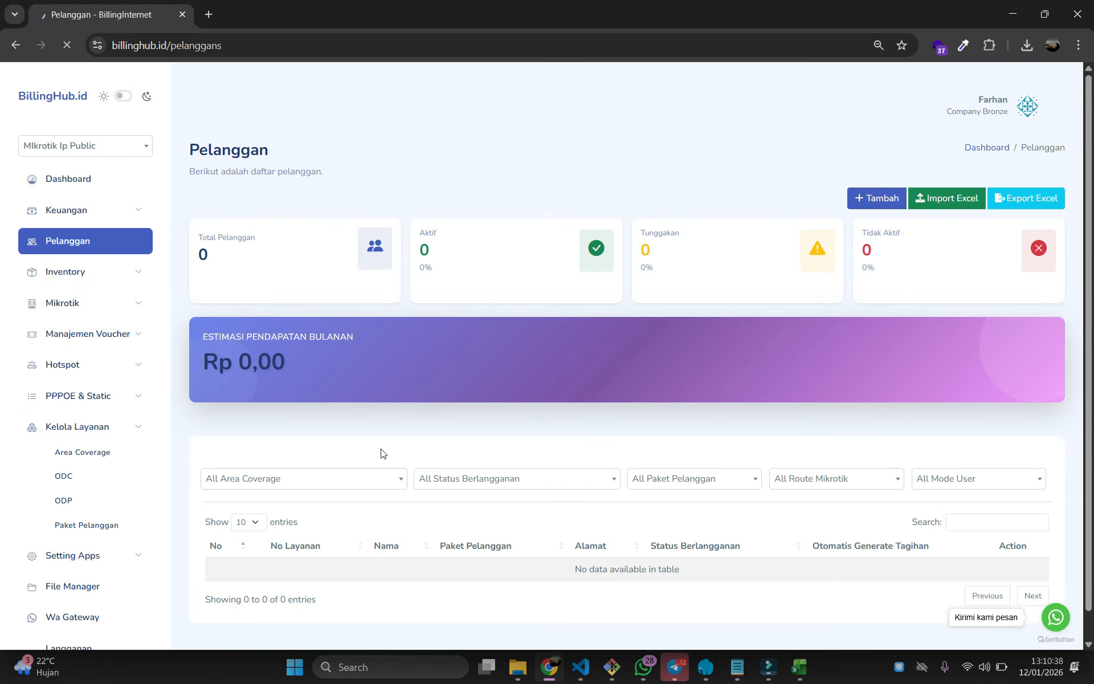
left_click_drag(258, 296, 387, 296)
left_click(401, 337)
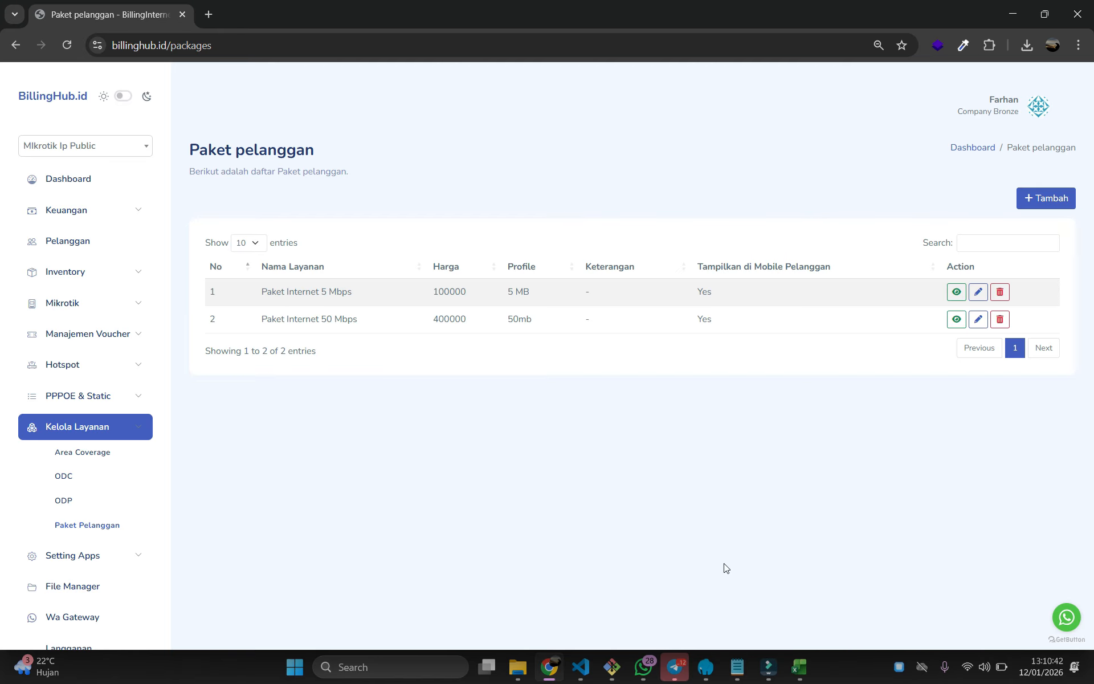
Back in the customer template, set K2's paket_layanan to Paket Internet 5 Mbps
mouse_move(800, 667)
left_click(793, 617)
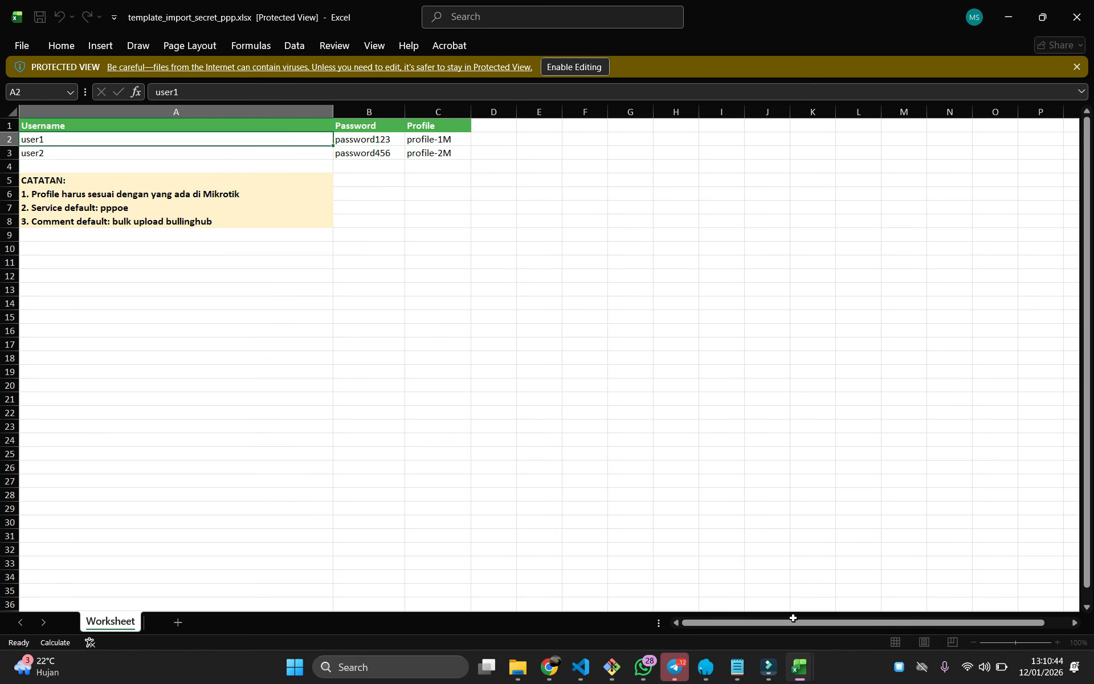
left_click(847, 604)
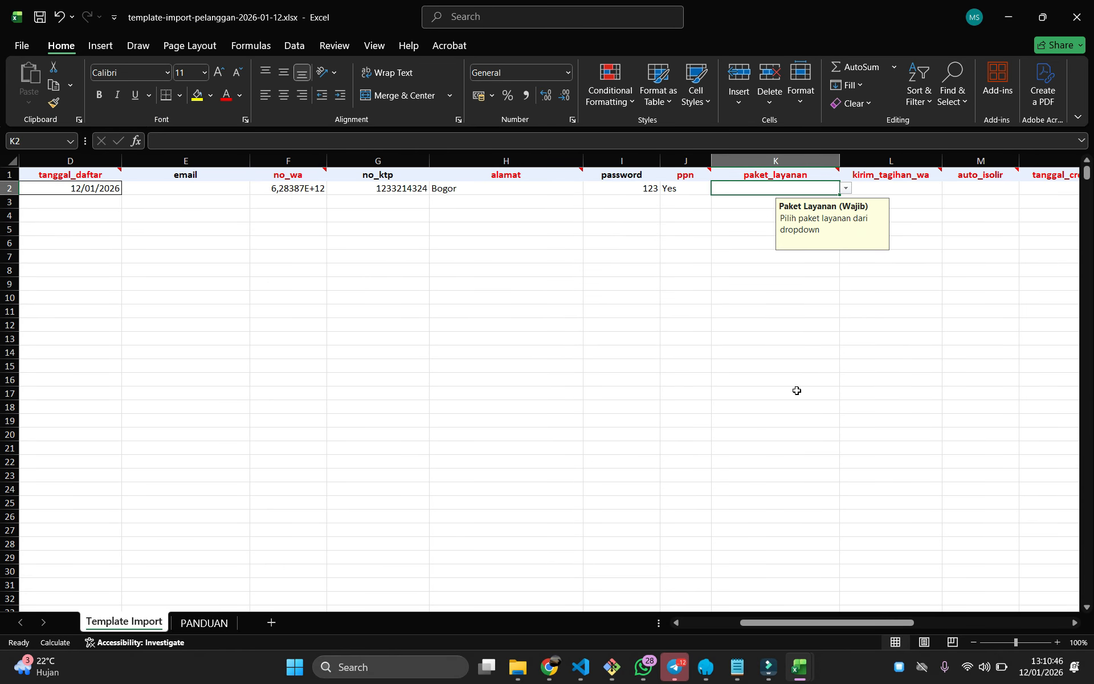
left_click(845, 188)
left_click(793, 184)
left_click(845, 188)
left_click(755, 198)
left_click(786, 325)
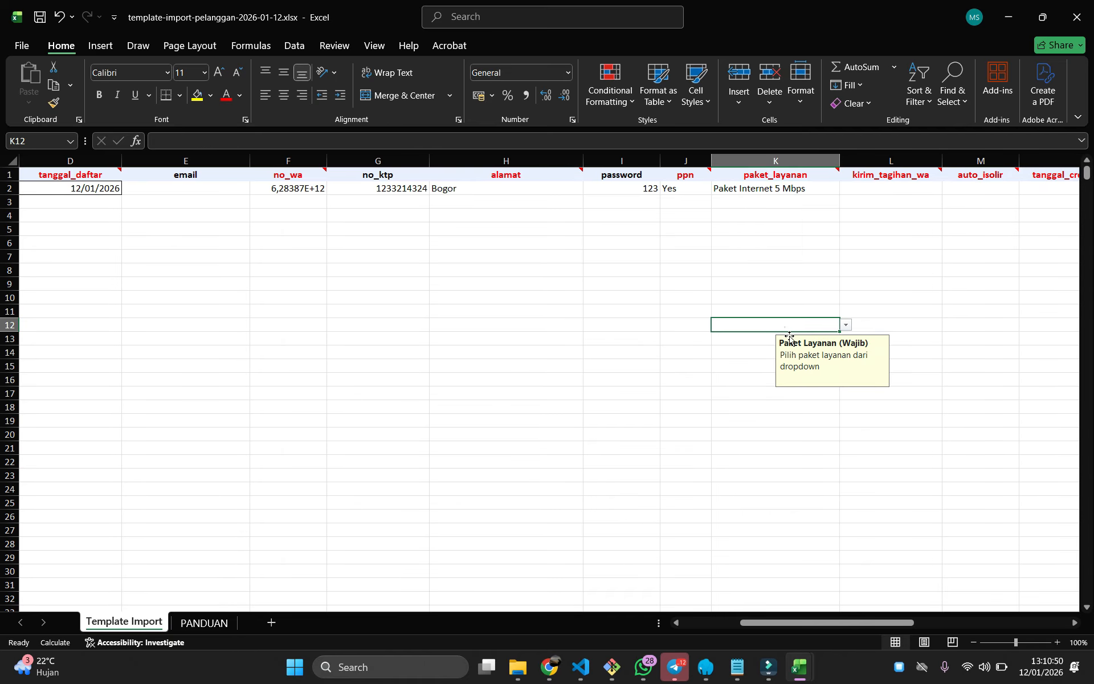
Set kirim_tagihan_wa in L2 to Yes
left_click_drag(808, 622, 866, 622)
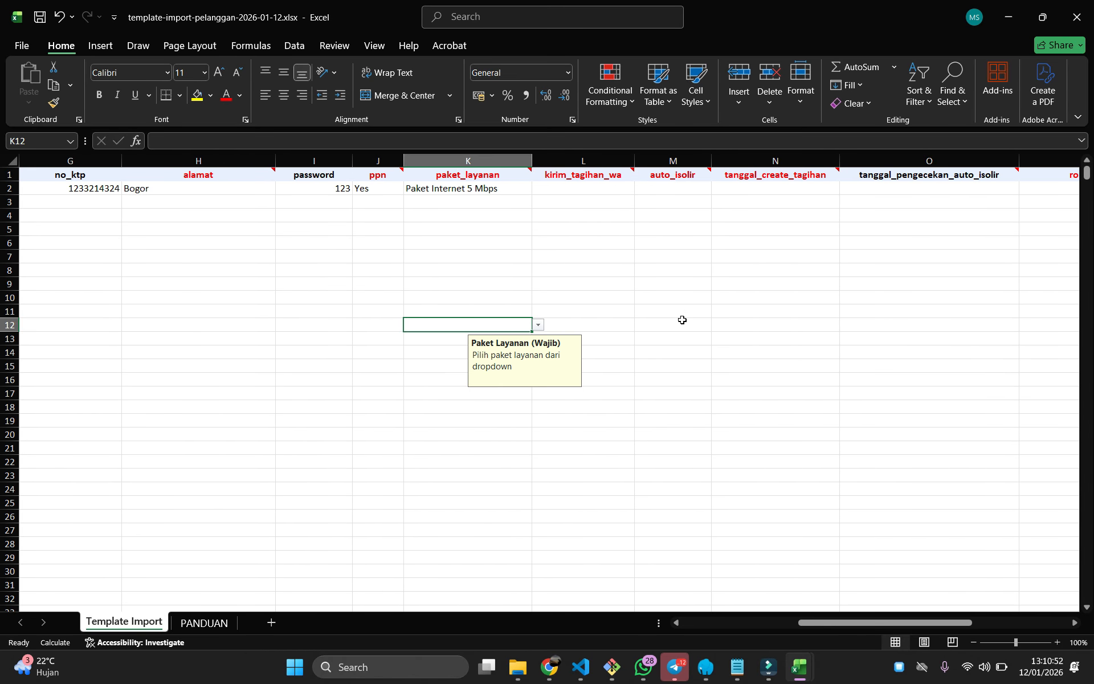
left_click(577, 190)
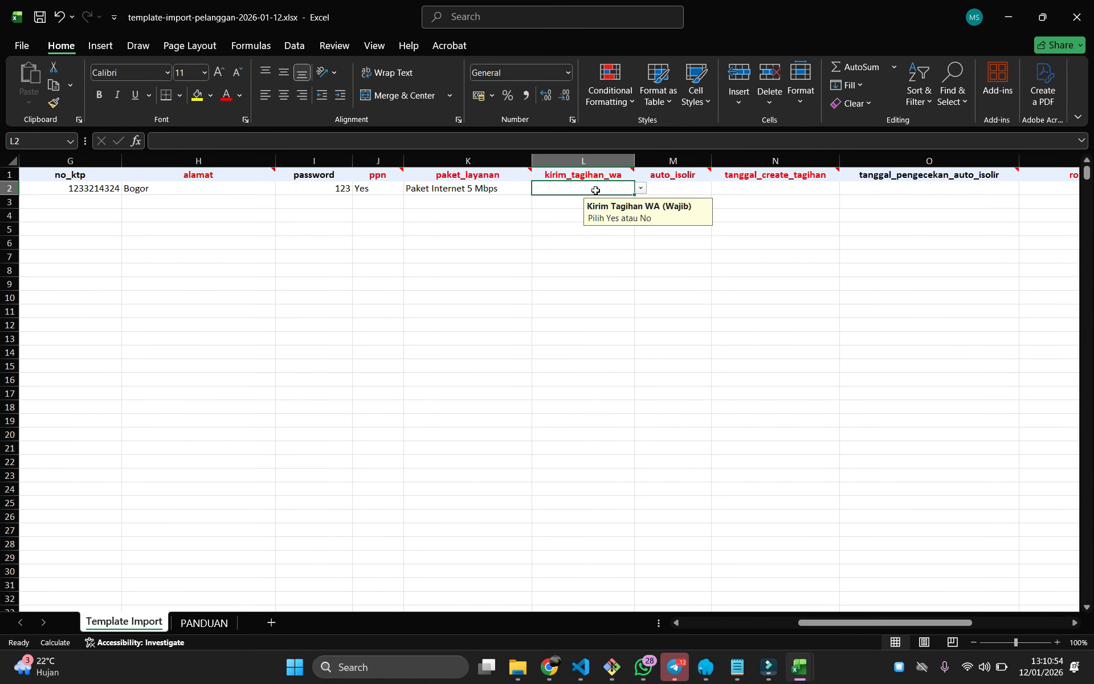
left_click(642, 189)
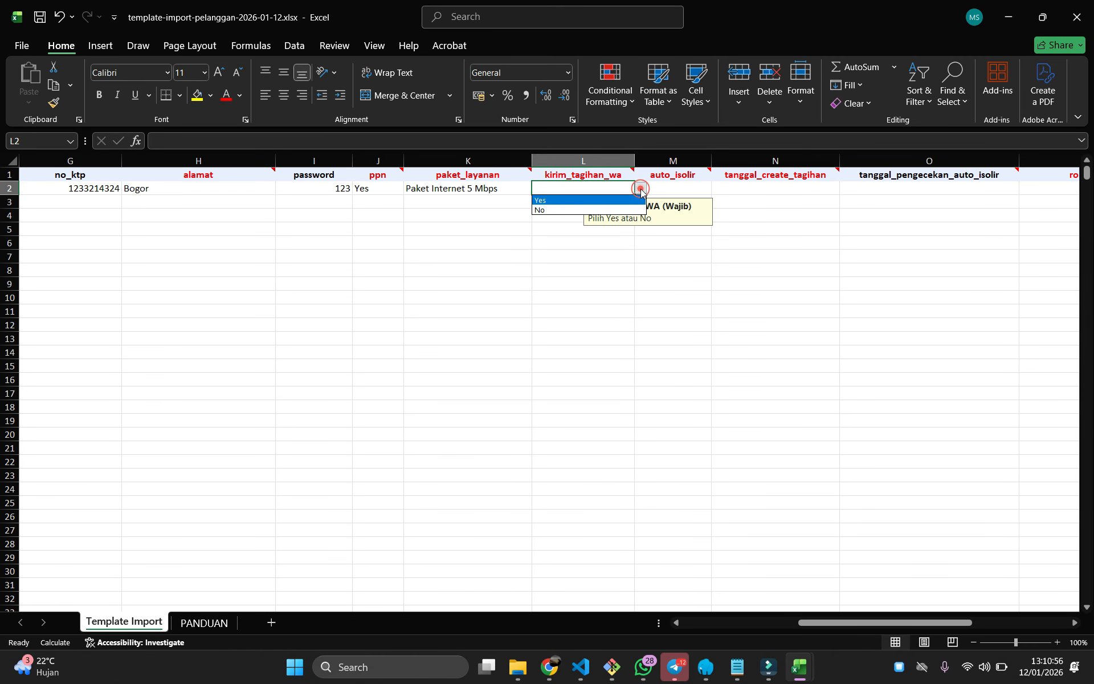
left_click(573, 200)
left_click(785, 287)
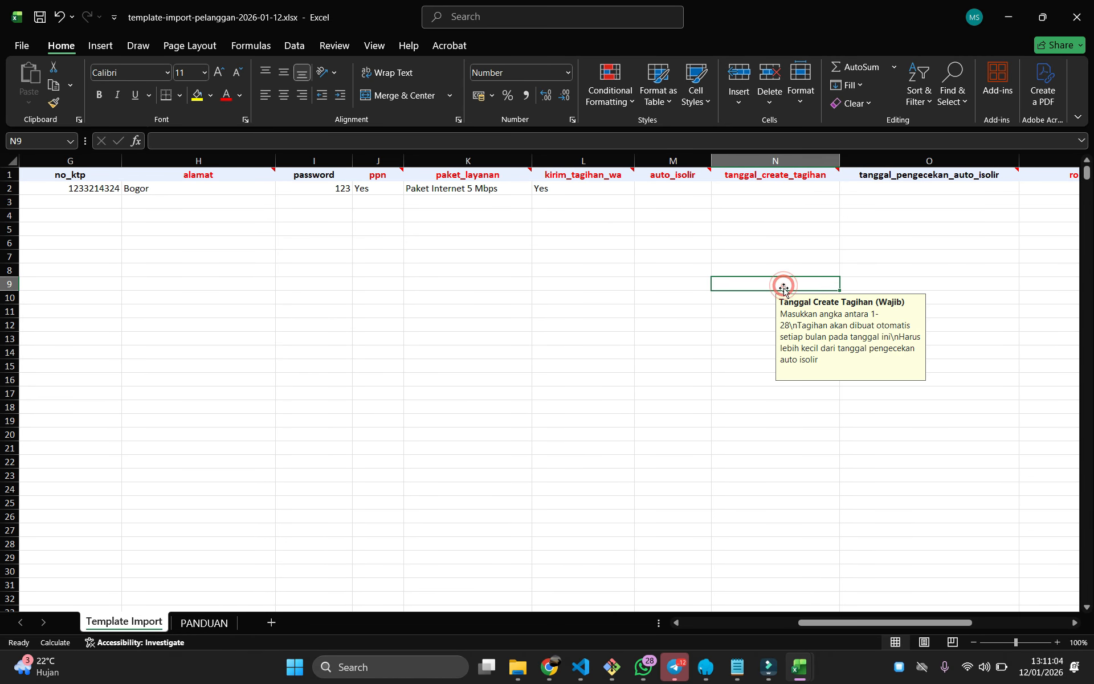
left_click(686, 188)
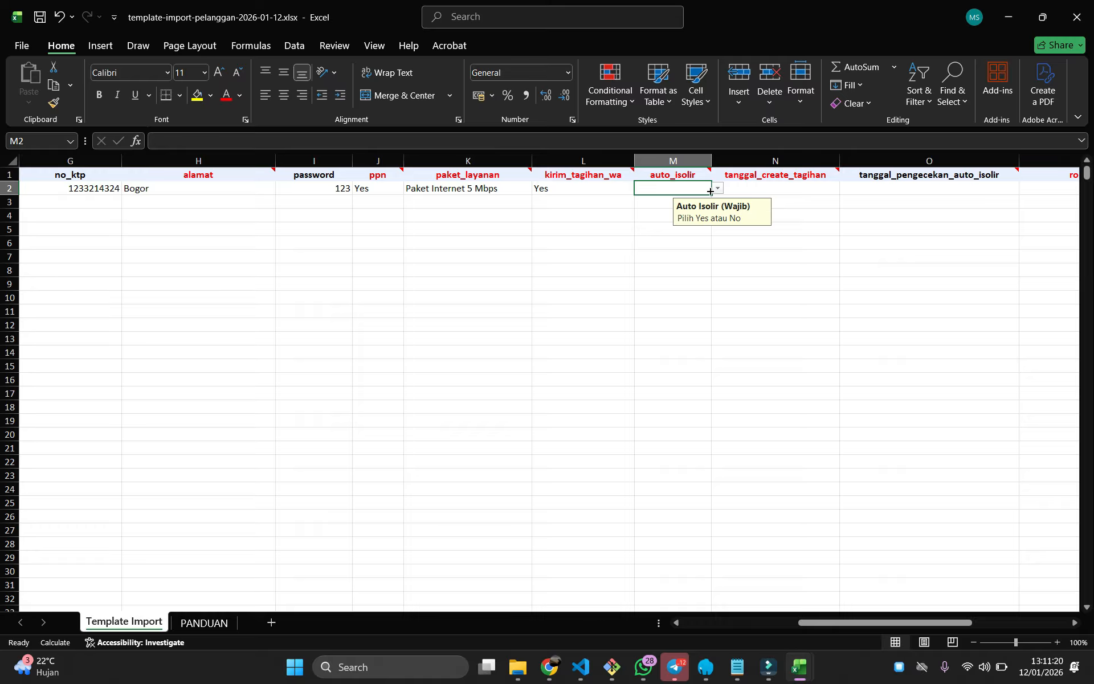
Set auto_isolir in M2 to Yes
left_click(718, 188)
left_click(657, 201)
left_click_drag(826, 623, 846, 623)
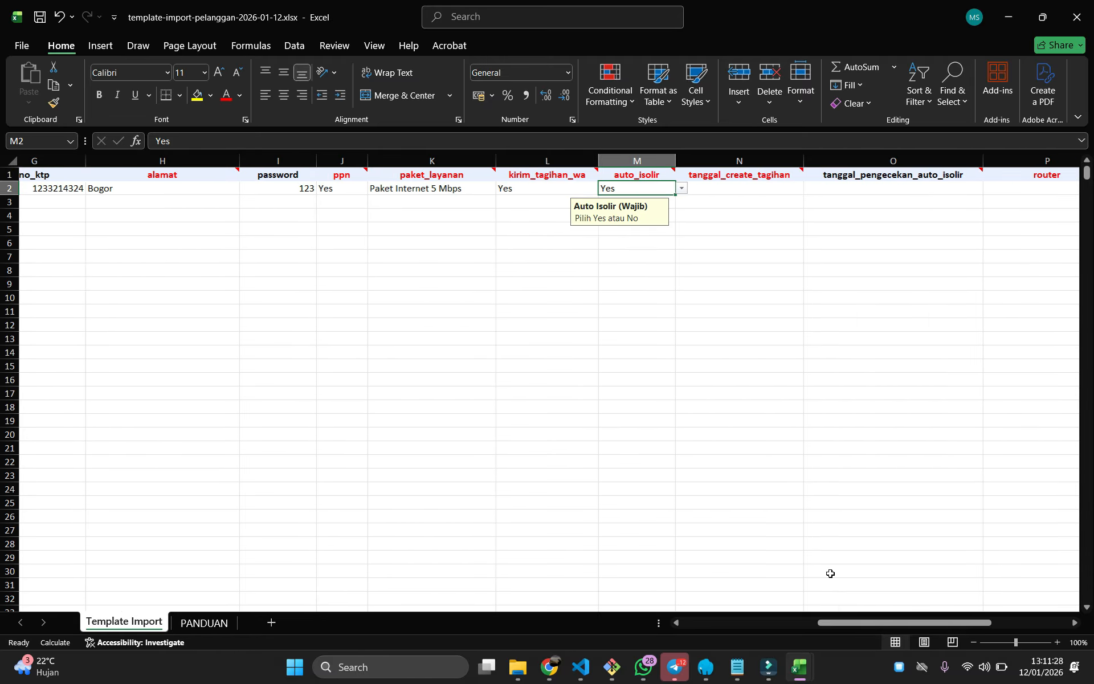
left_click(782, 502)
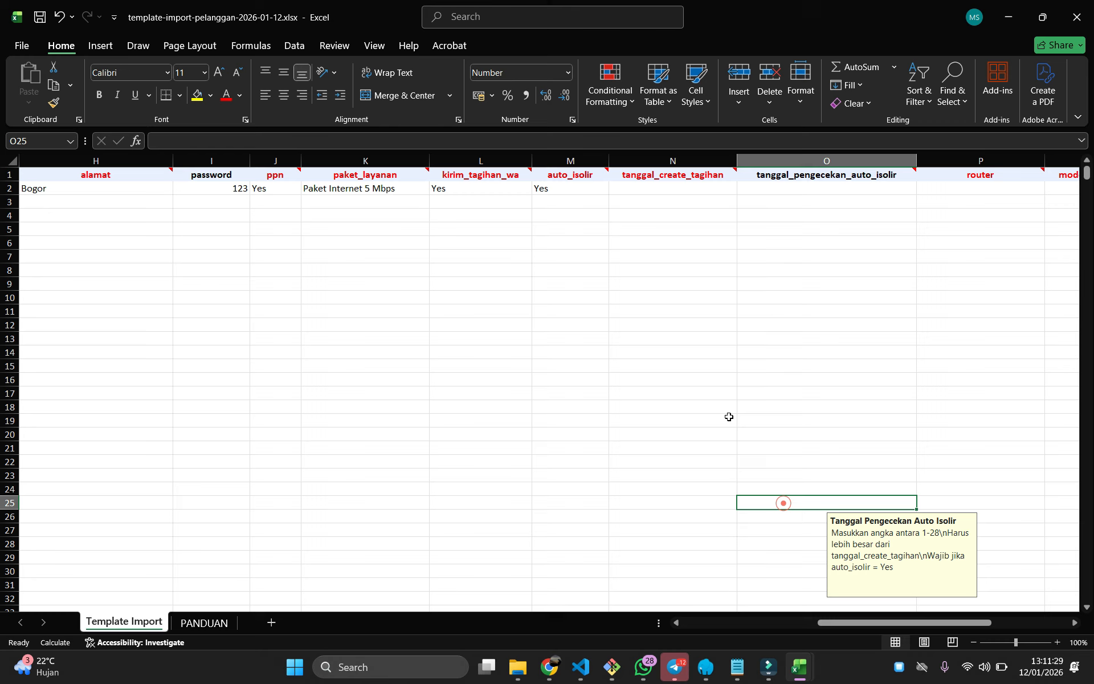
Enter 5 as the tanggal_create_tagihan billing day in N2
left_click(699, 188)
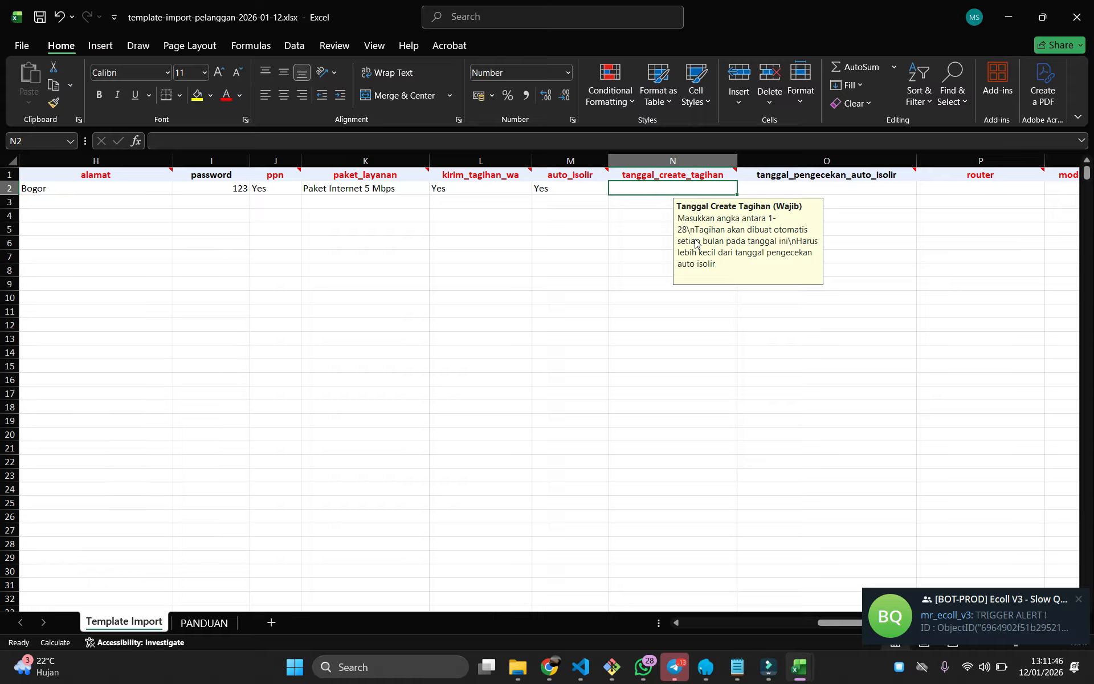
left_click(618, 202)
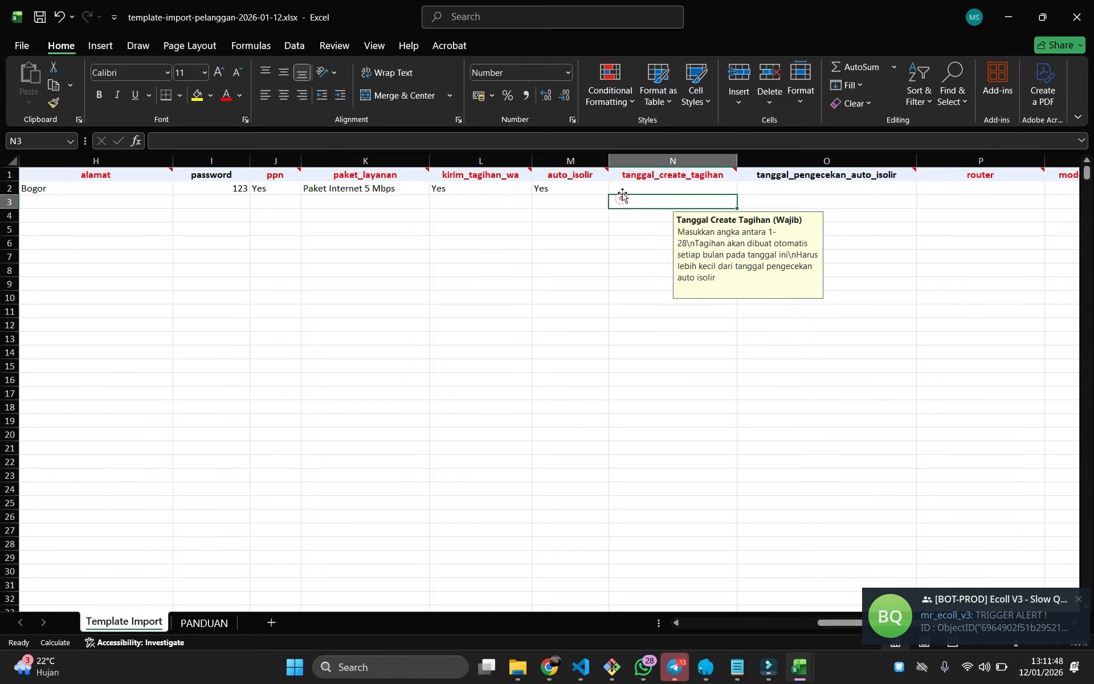
left_click(624, 187)
type("5")
left_click(631, 206)
left_click(634, 187)
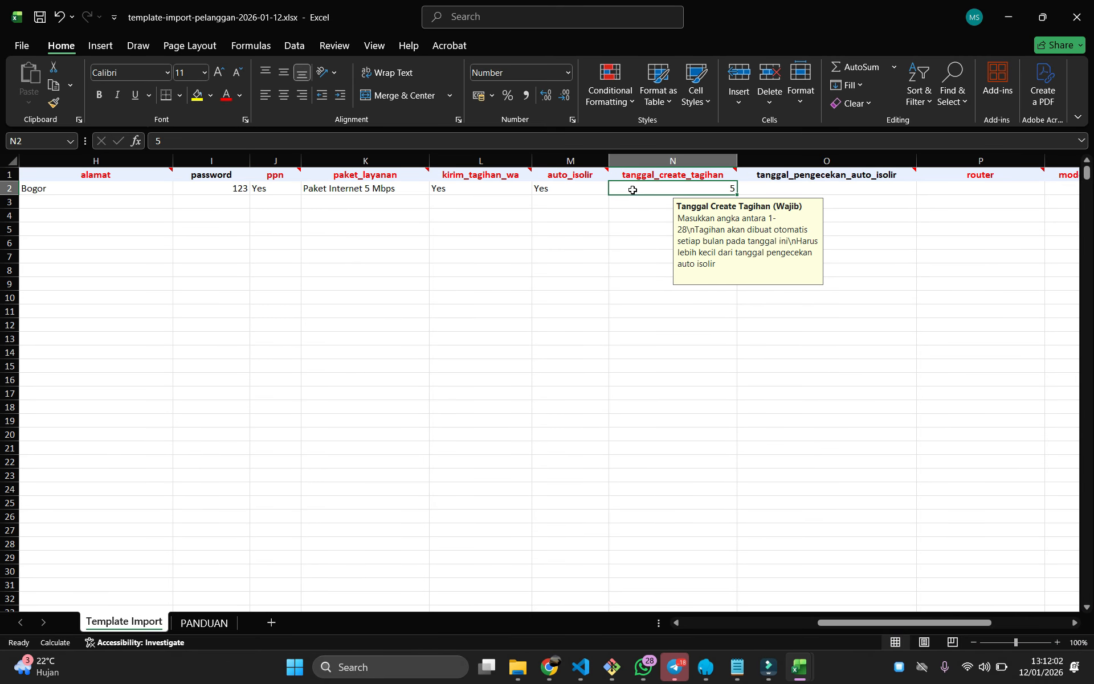
left_click(860, 195)
left_click(856, 194)
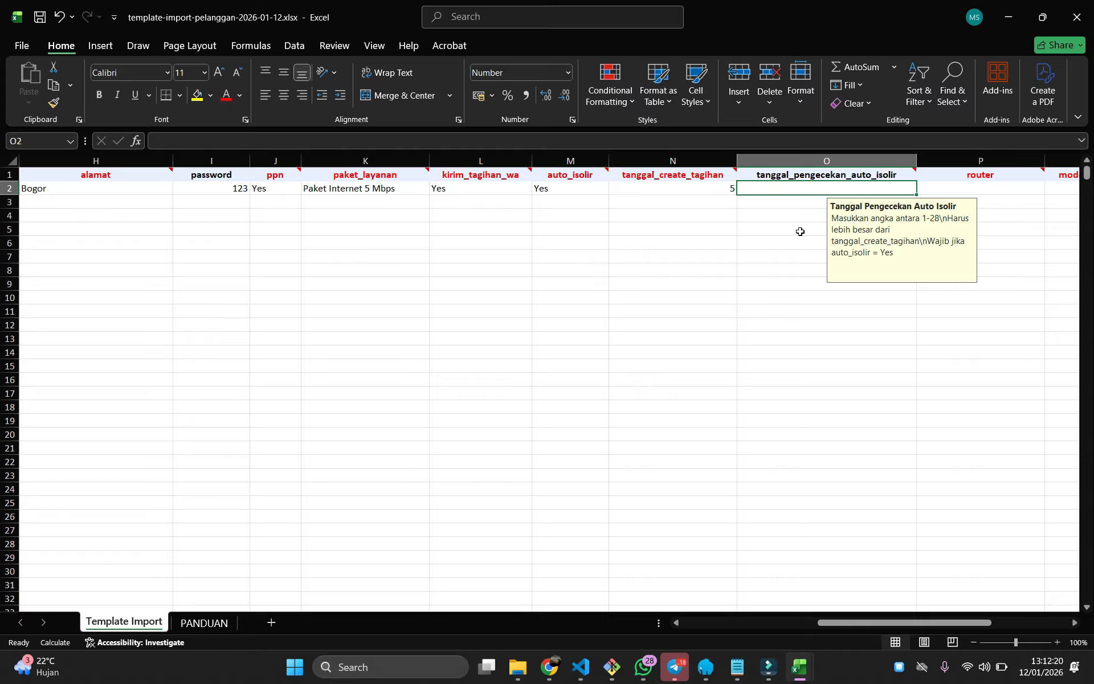
Enter 7 in O2 as the first customer's auto-isolir check day
left_click(719, 192)
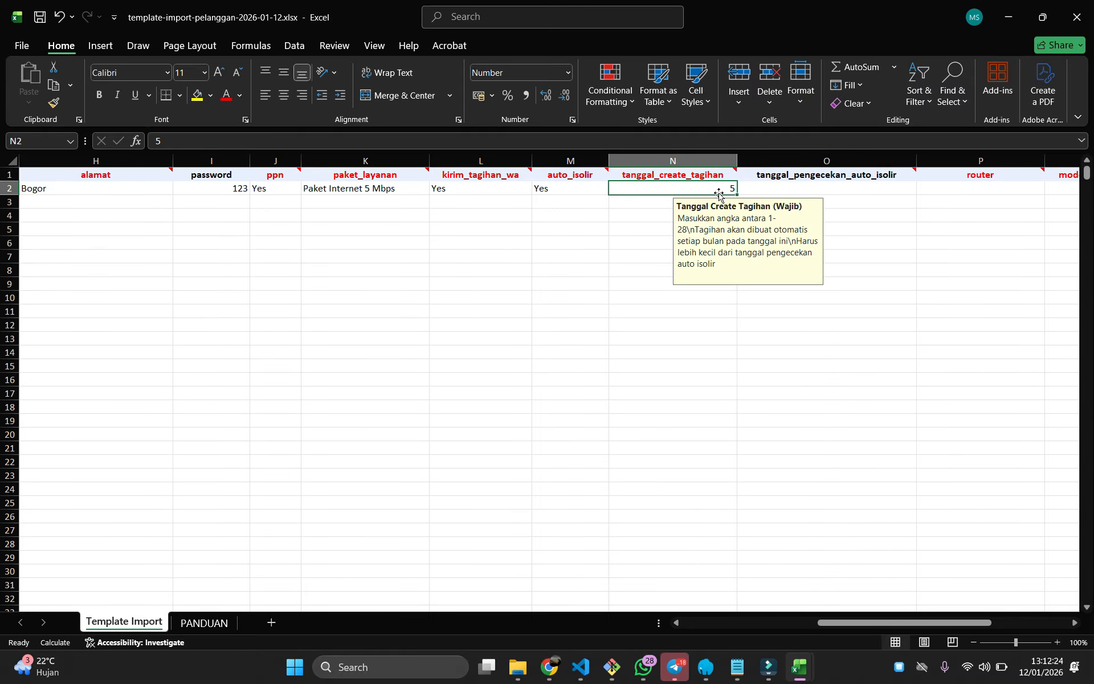
double_click(818, 189)
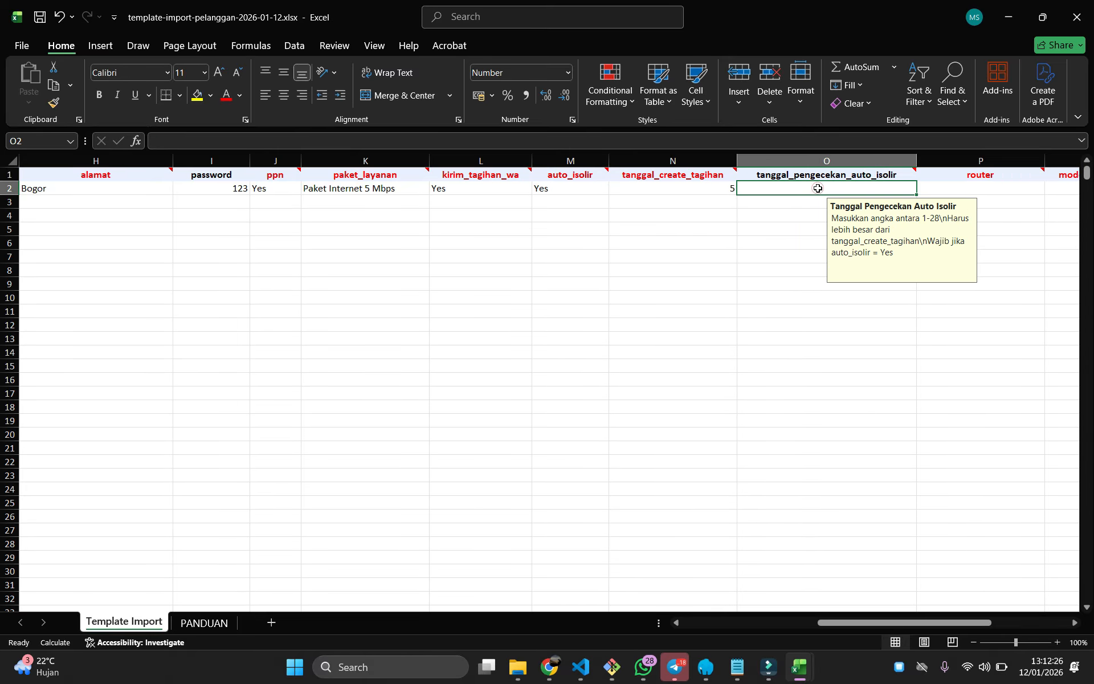
type("7")
left_click(793, 242)
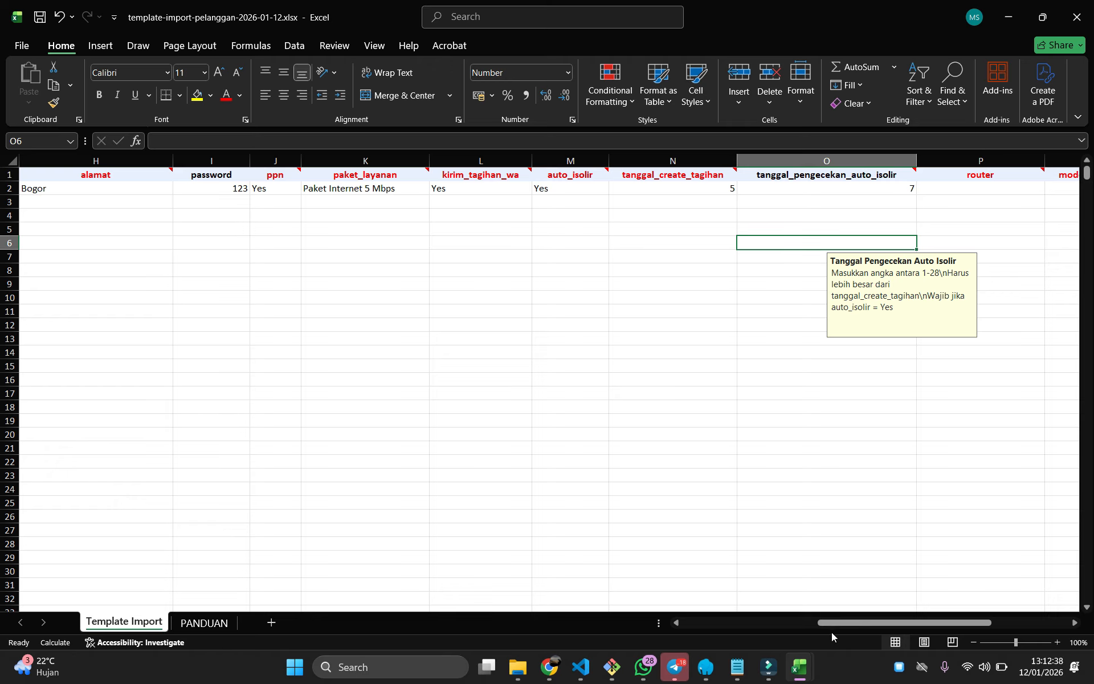
left_click_drag(835, 624, 913, 610)
left_click(579, 187)
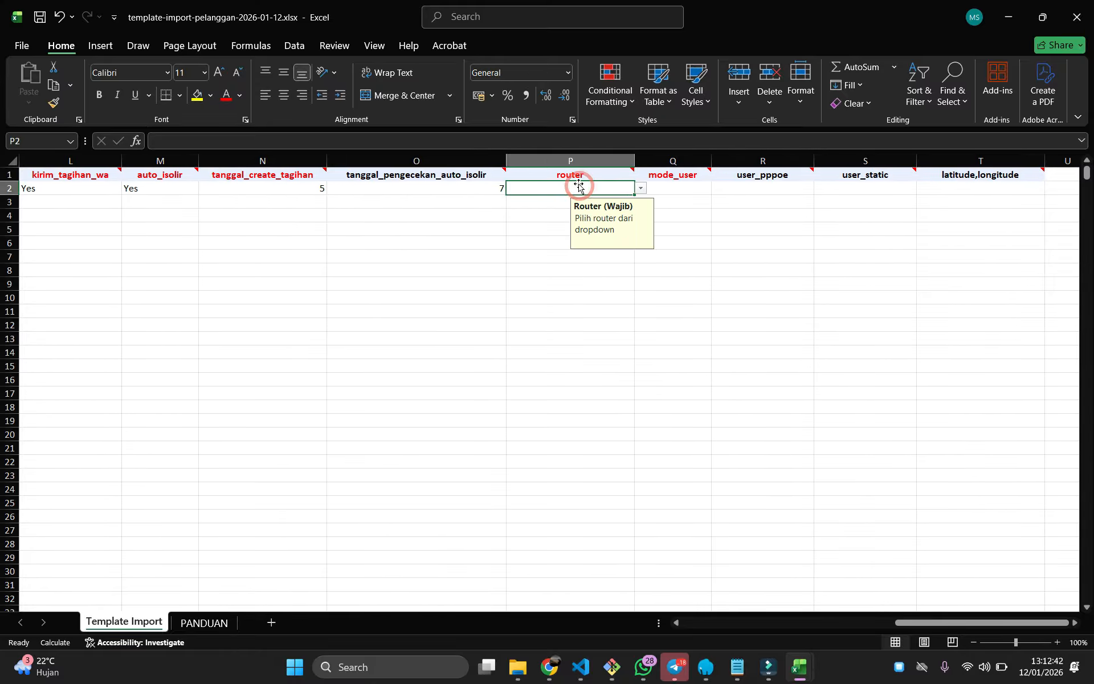
In BillingHub, open Mikrotik > Daftar Router to see the registered routers
left_click(550, 667)
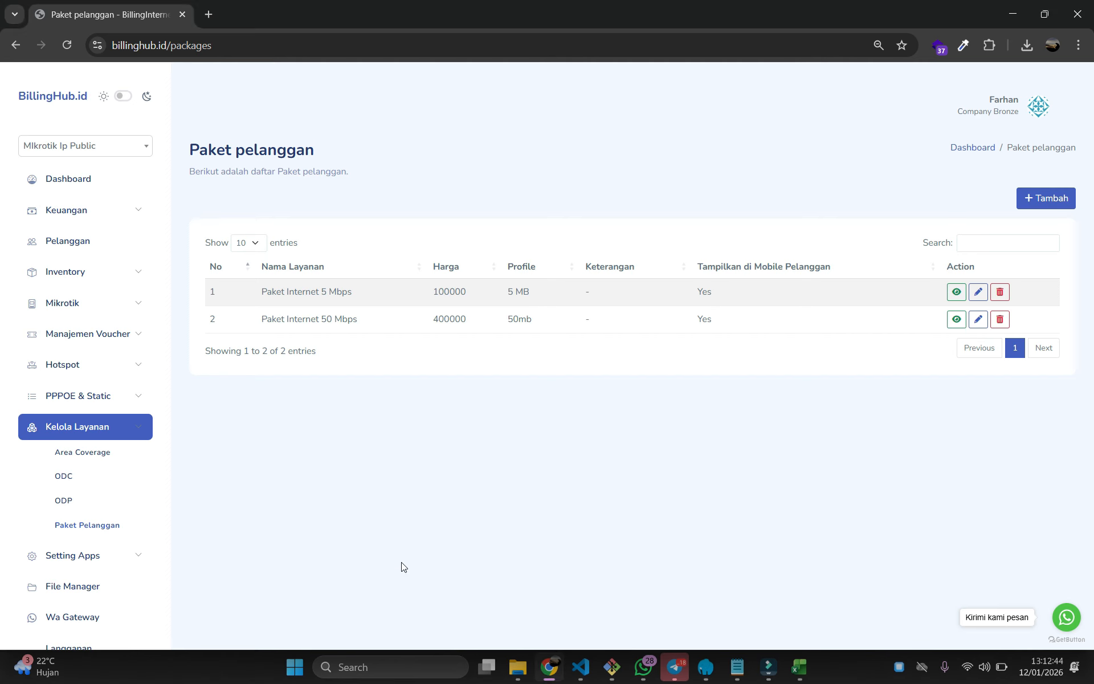
left_click(94, 426)
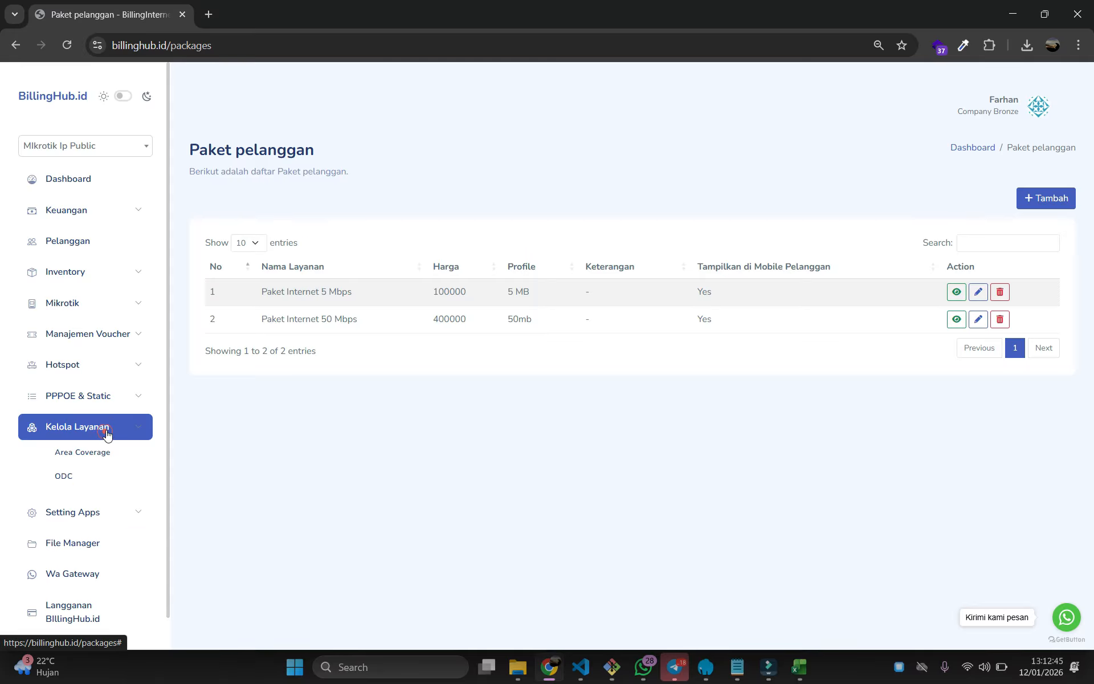
left_click(100, 304)
left_click(80, 328)
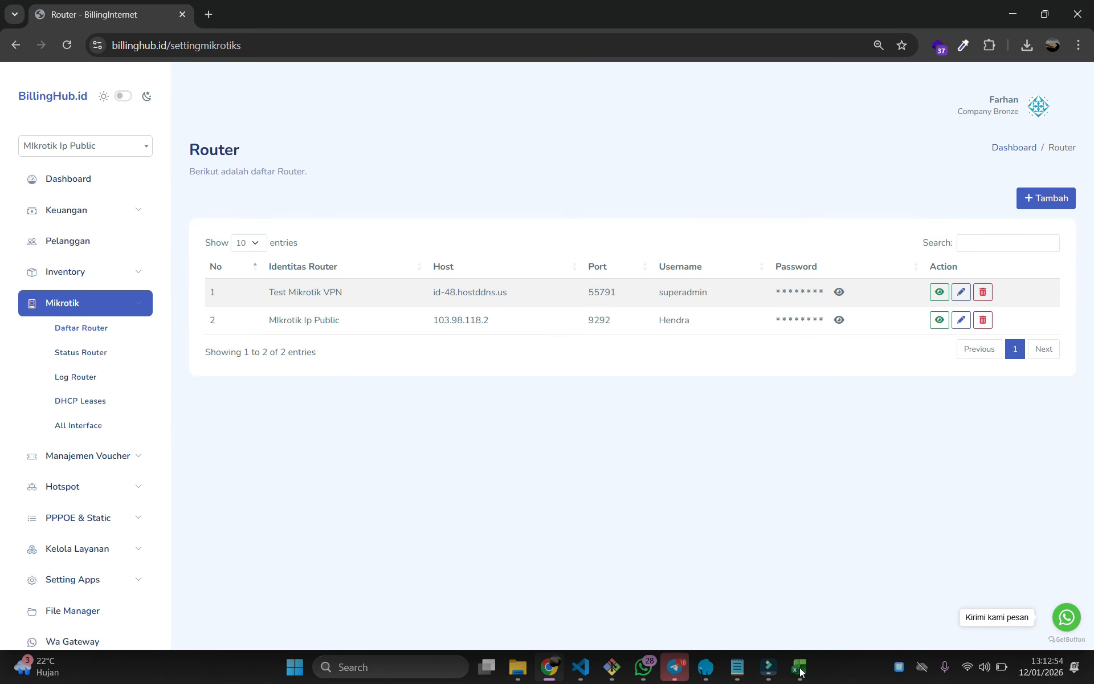
Return to the template-import-pelanggan workbook and open P2's router dropdown
mouse_move(801, 672)
left_click(730, 544)
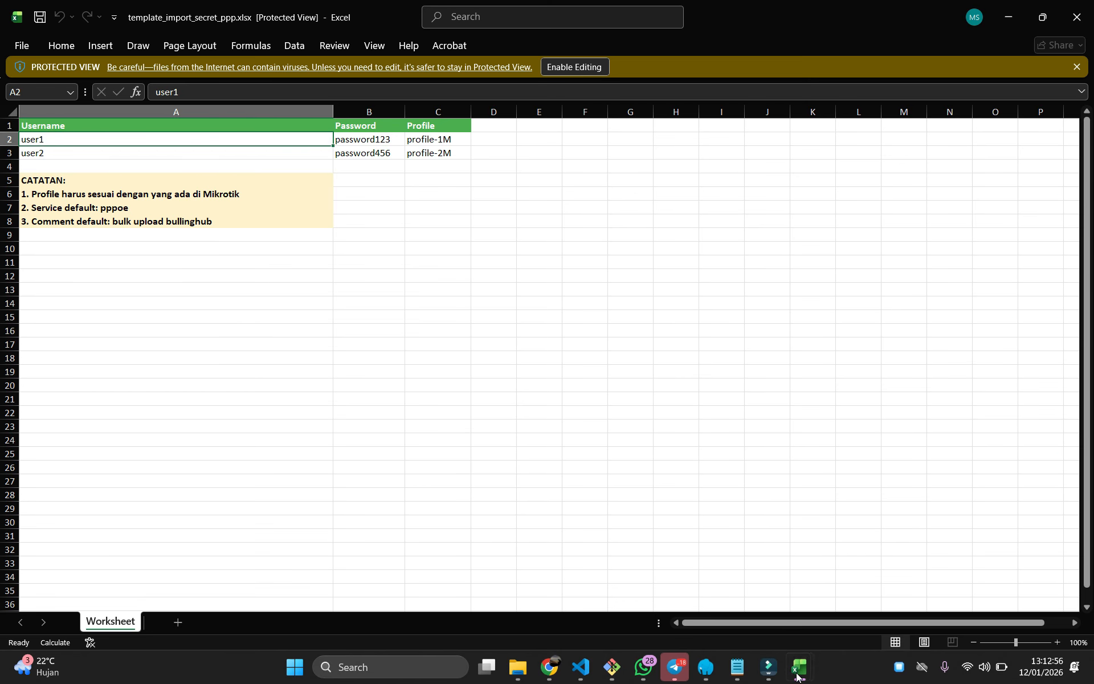
left_click(860, 620)
left_click(621, 187)
left_click(640, 189)
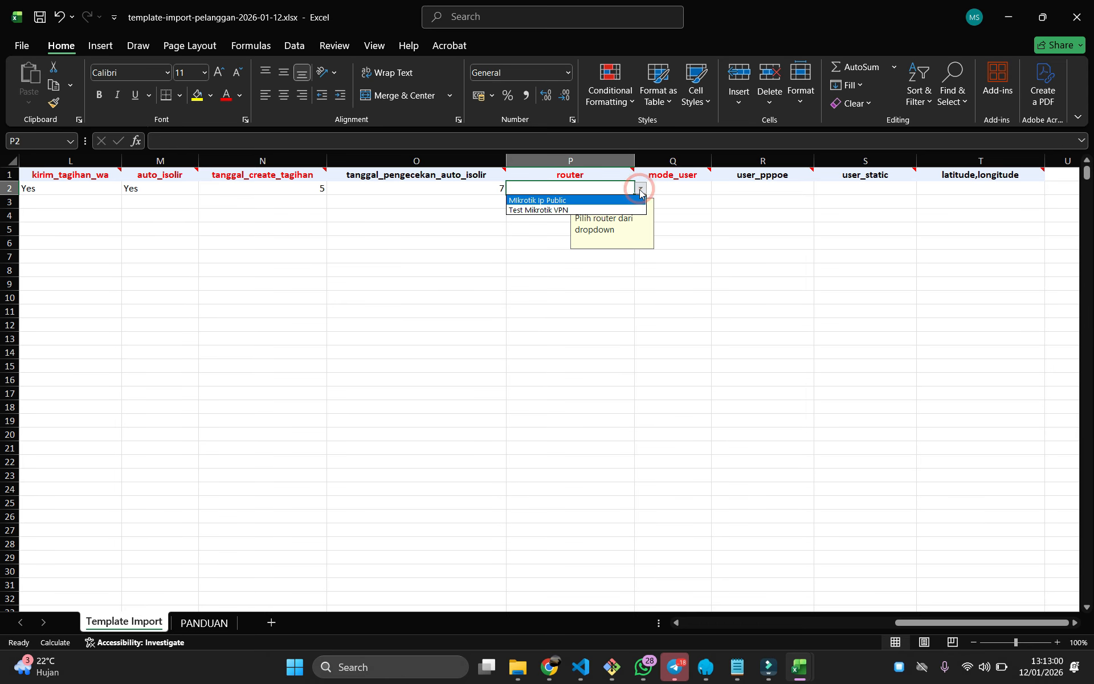
Set row 2's router to Mikrotik Ip Public and mode_user to PPOE
left_click(546, 202)
left_click(722, 222)
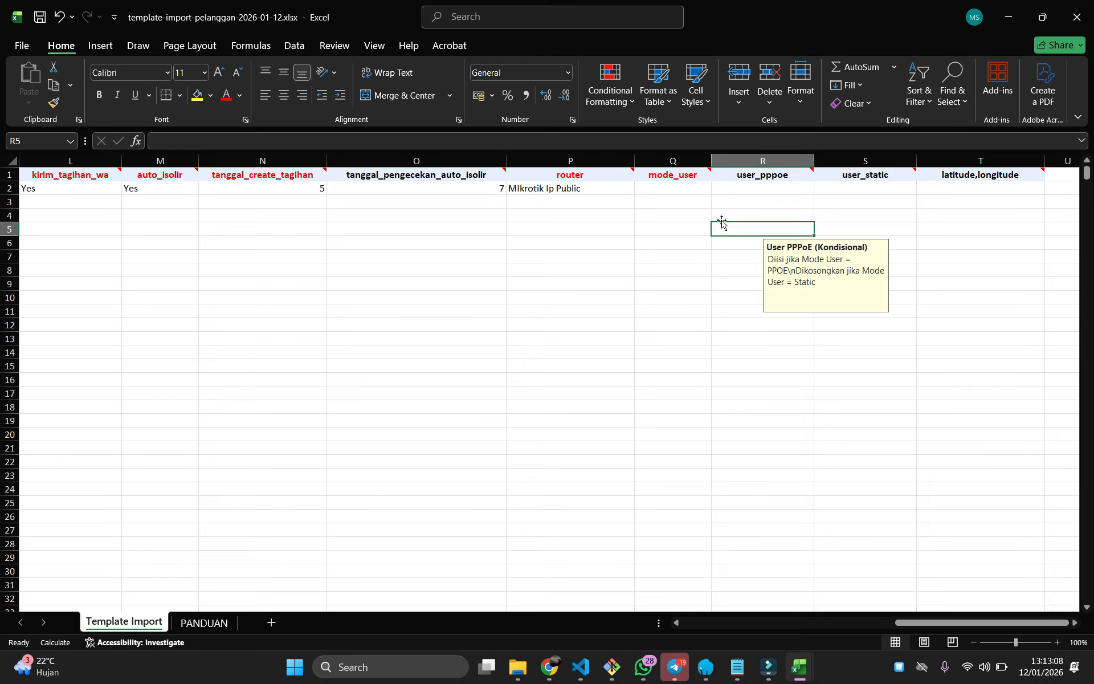
left_click(676, 192)
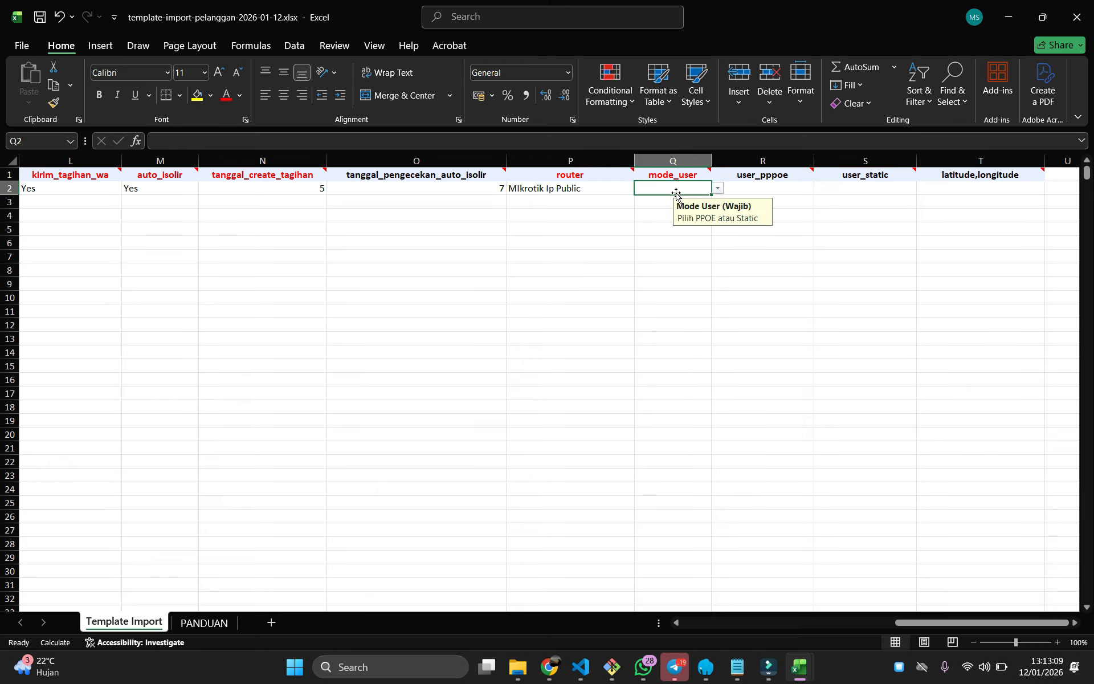
left_click(718, 188)
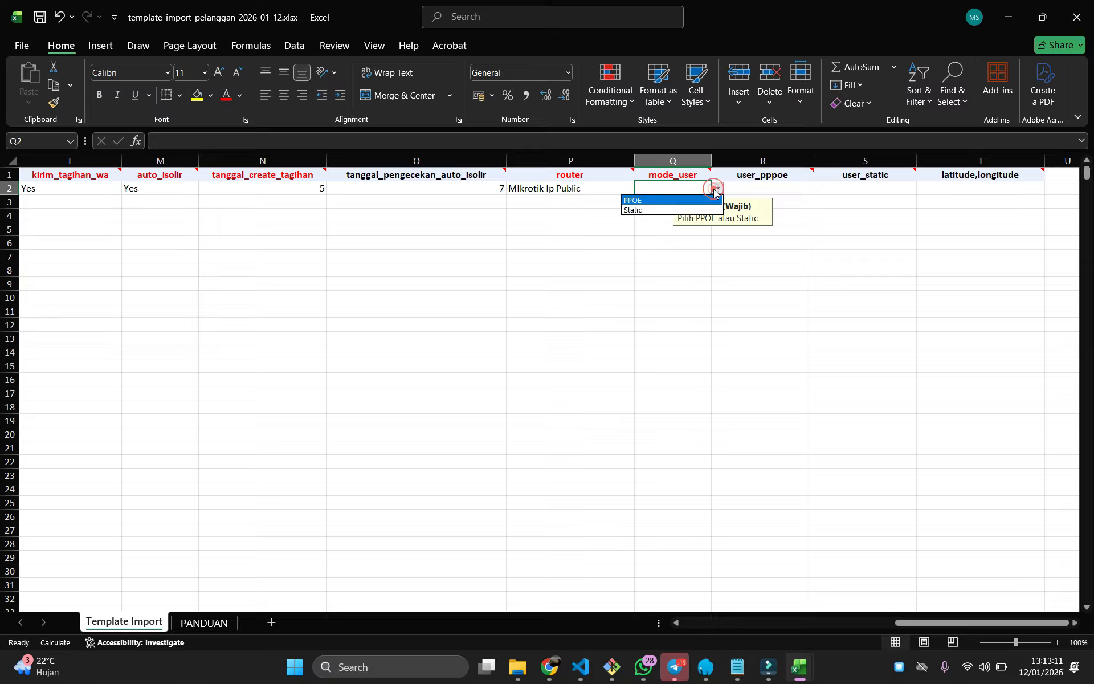
left_click(647, 203)
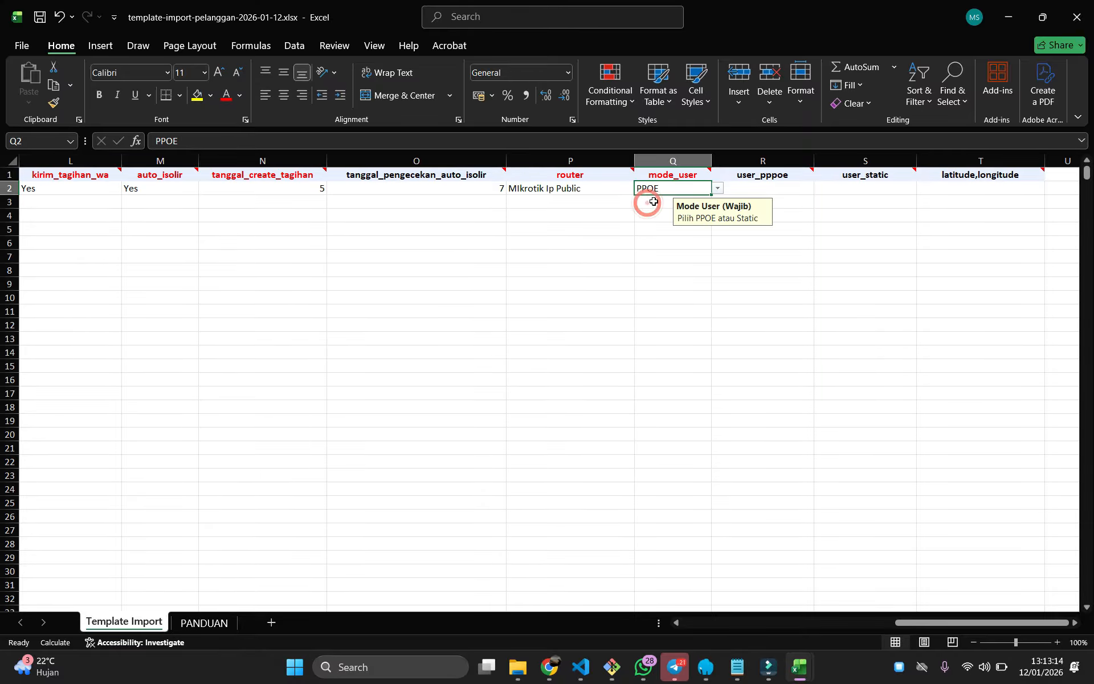
left_click(756, 190)
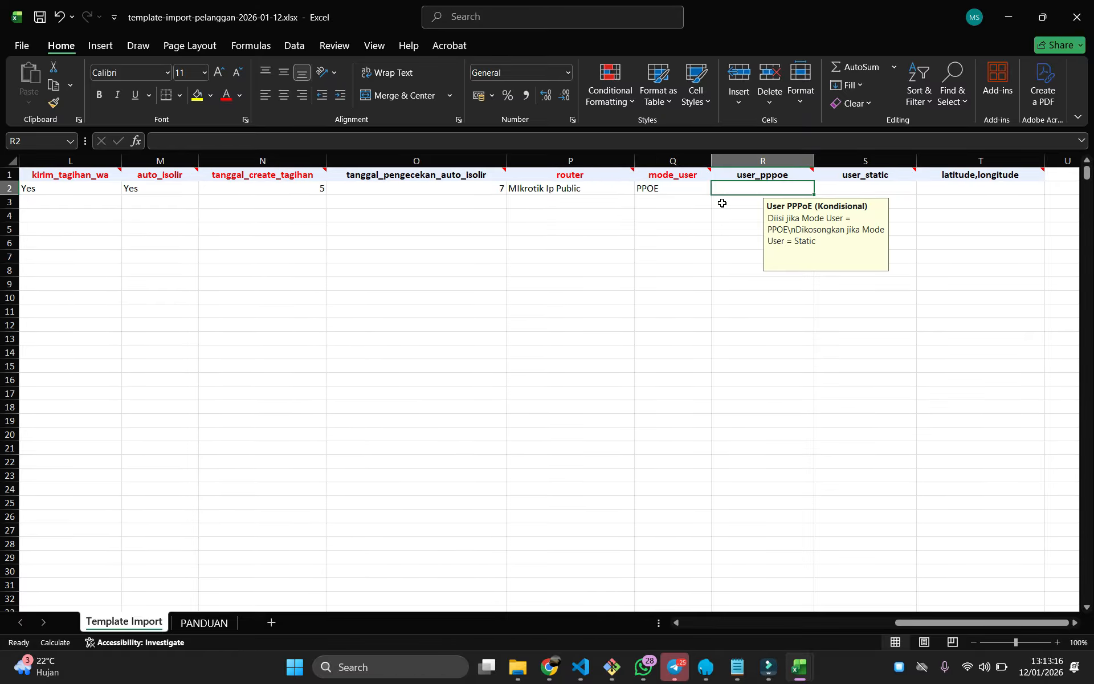
left_click(549, 667)
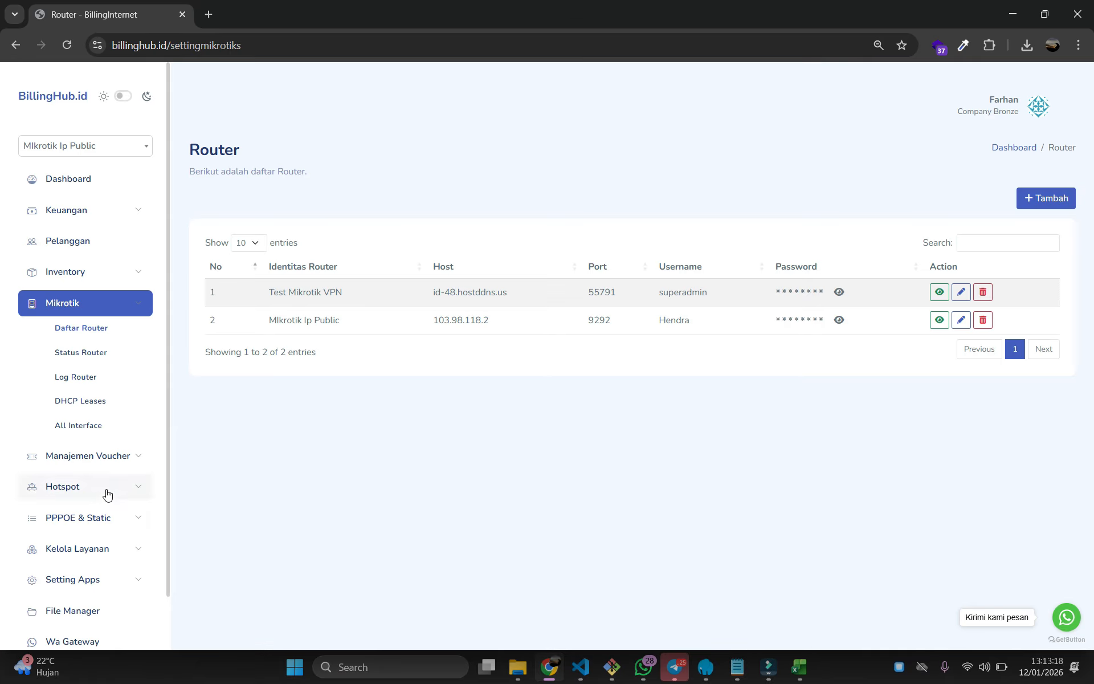
Open PPPOE & Static > Secret PPP and select the first secret's username
scroll(108, 494, "down", 1)
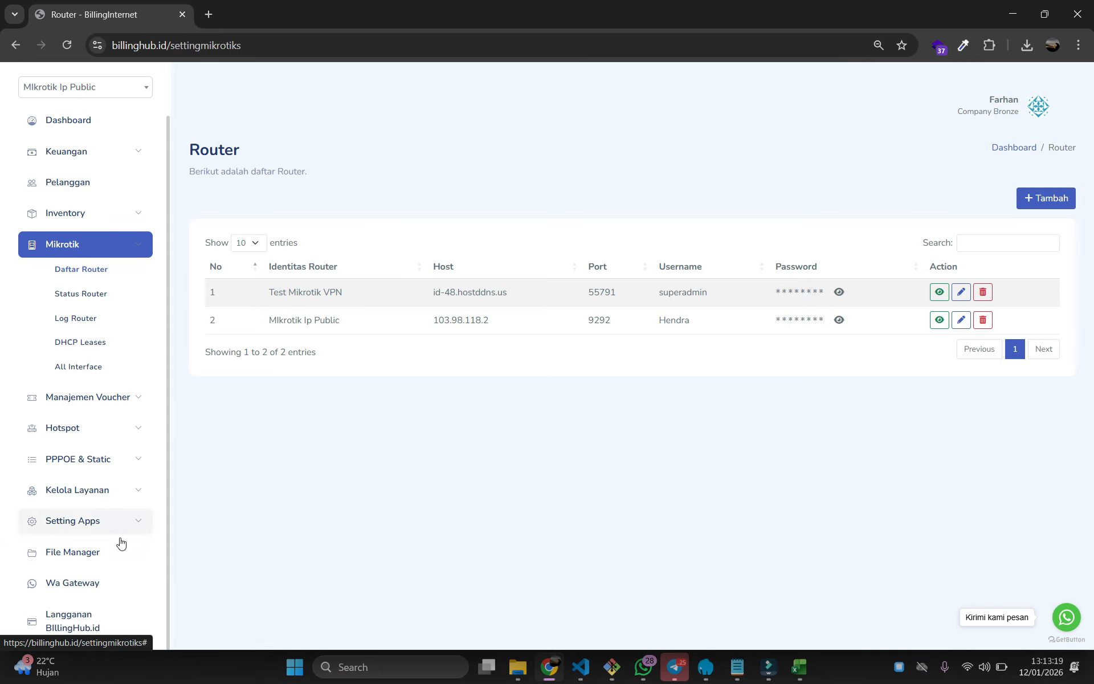
left_click(126, 255)
left_click(113, 340)
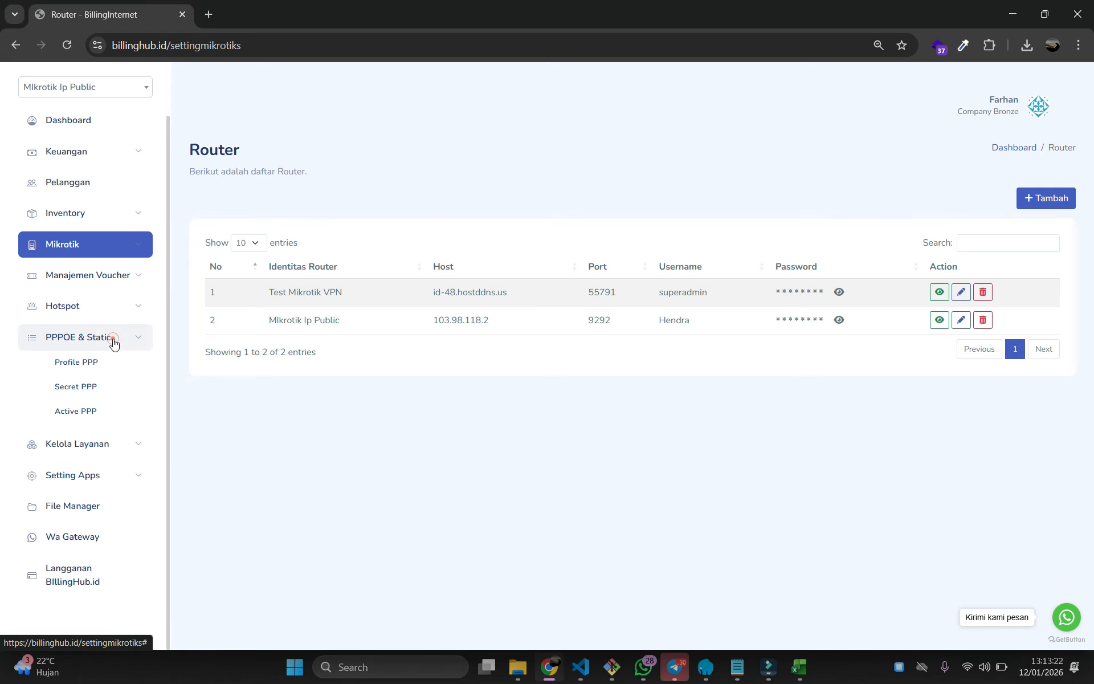
left_click(76, 388)
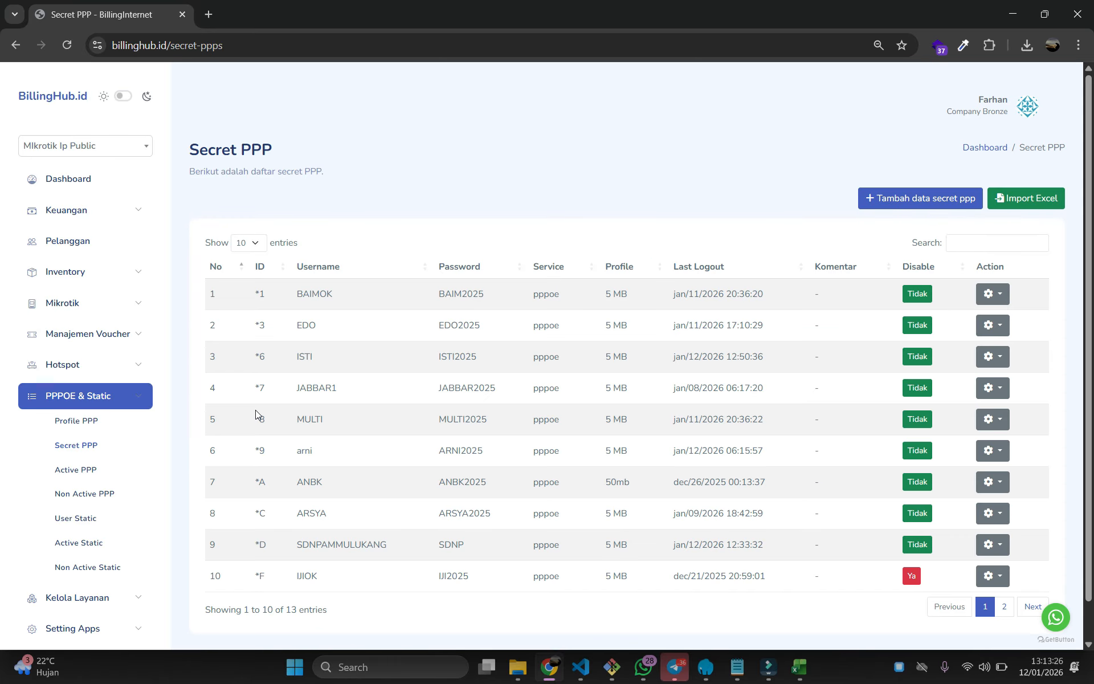
double_click(308, 295)
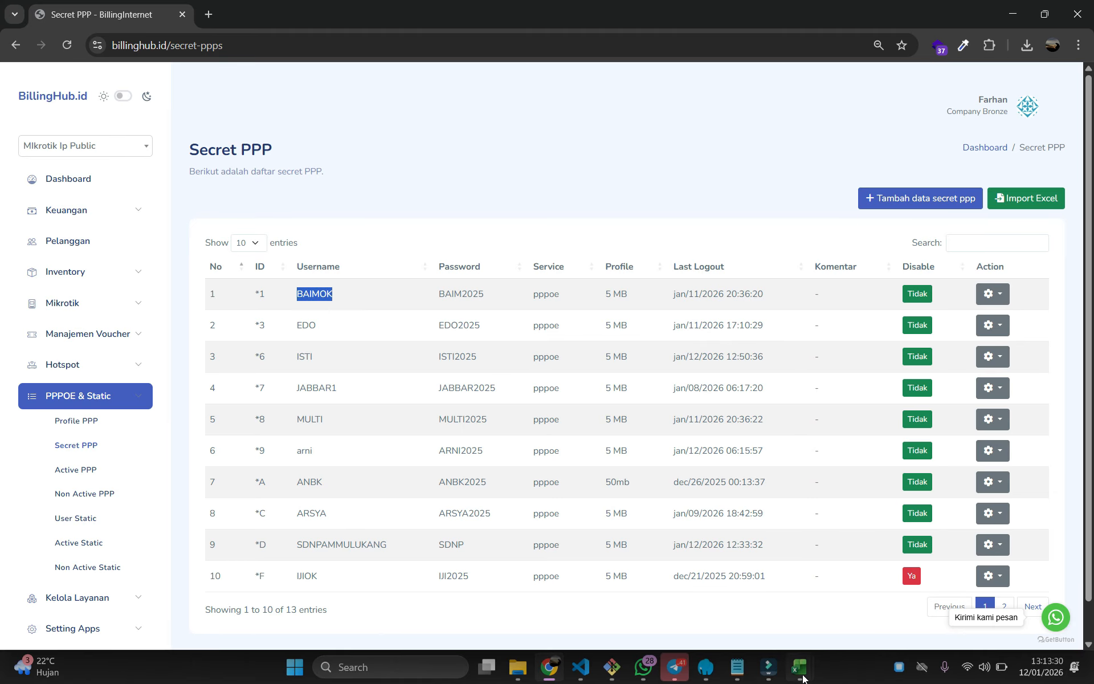
Enter that PPP username into the first customer's user_pppoe cell R2
mouse_move(804, 678)
left_click(850, 611)
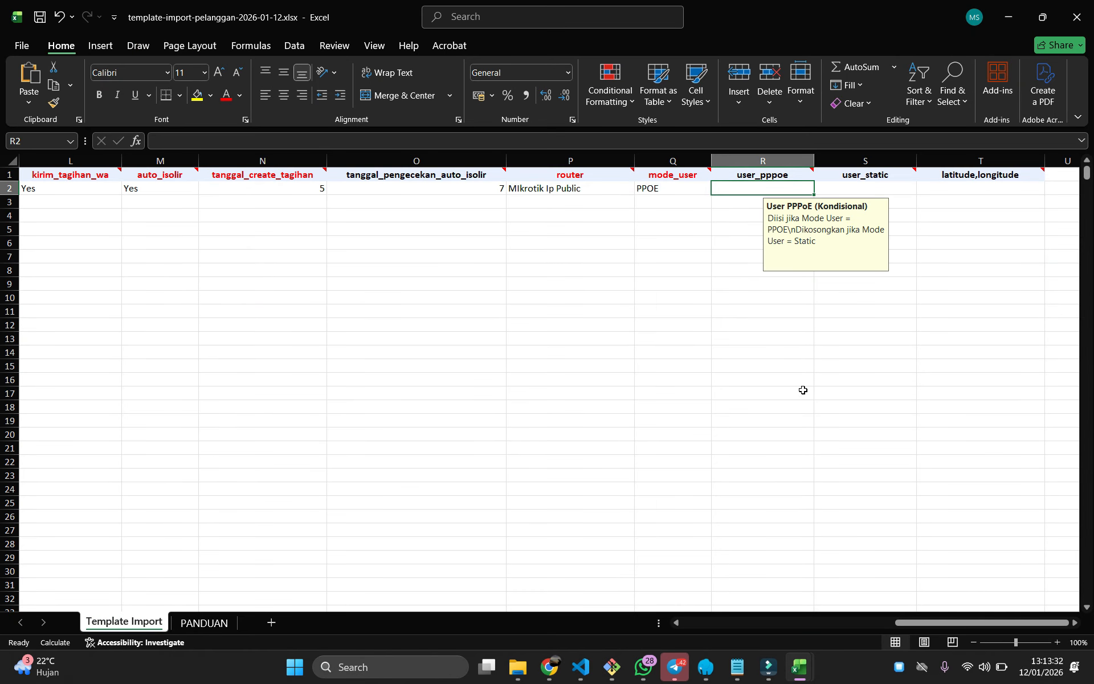
left_click(744, 188)
type("BAIMOK")
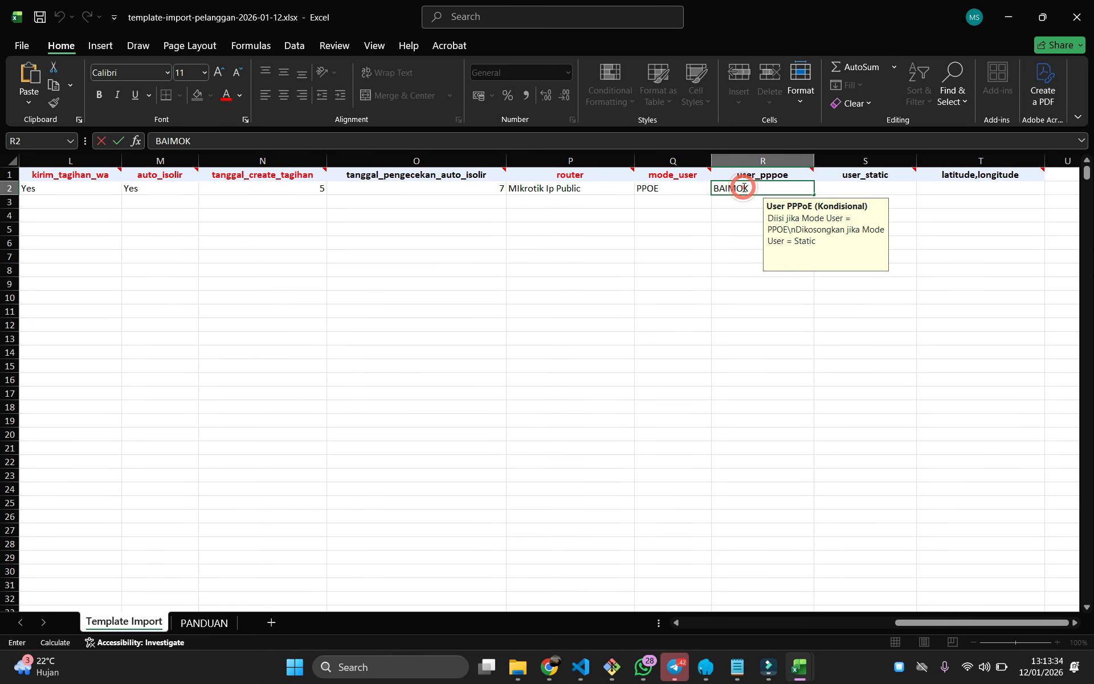
left_click(722, 216)
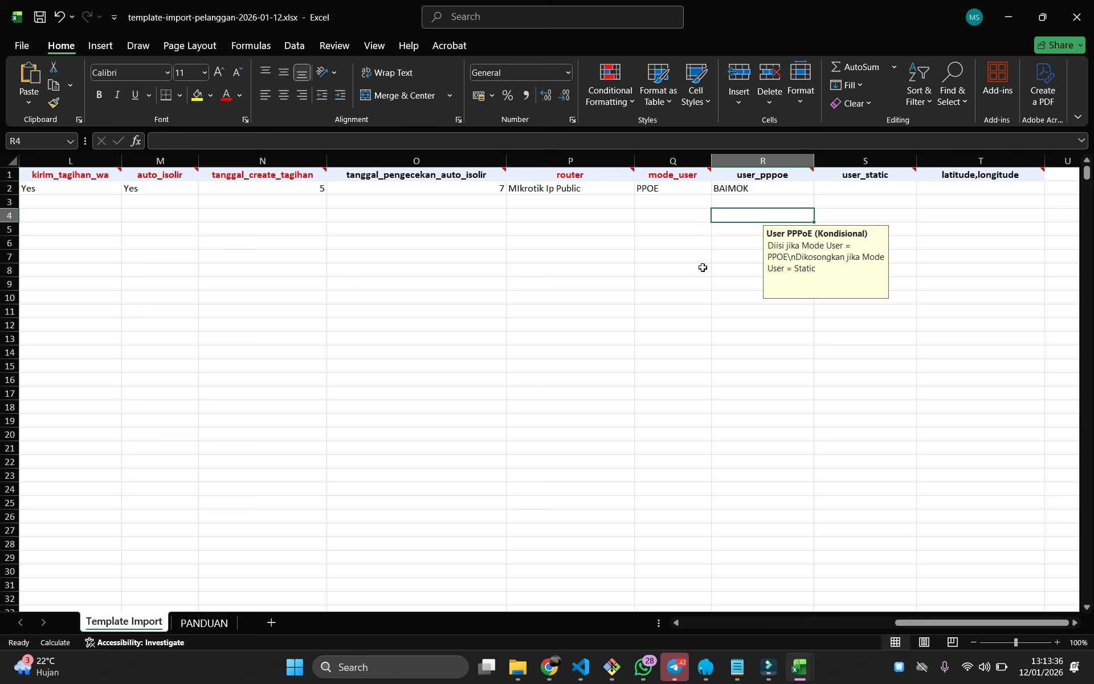
left_click(701, 192)
left_click(716, 189)
left_click(851, 244)
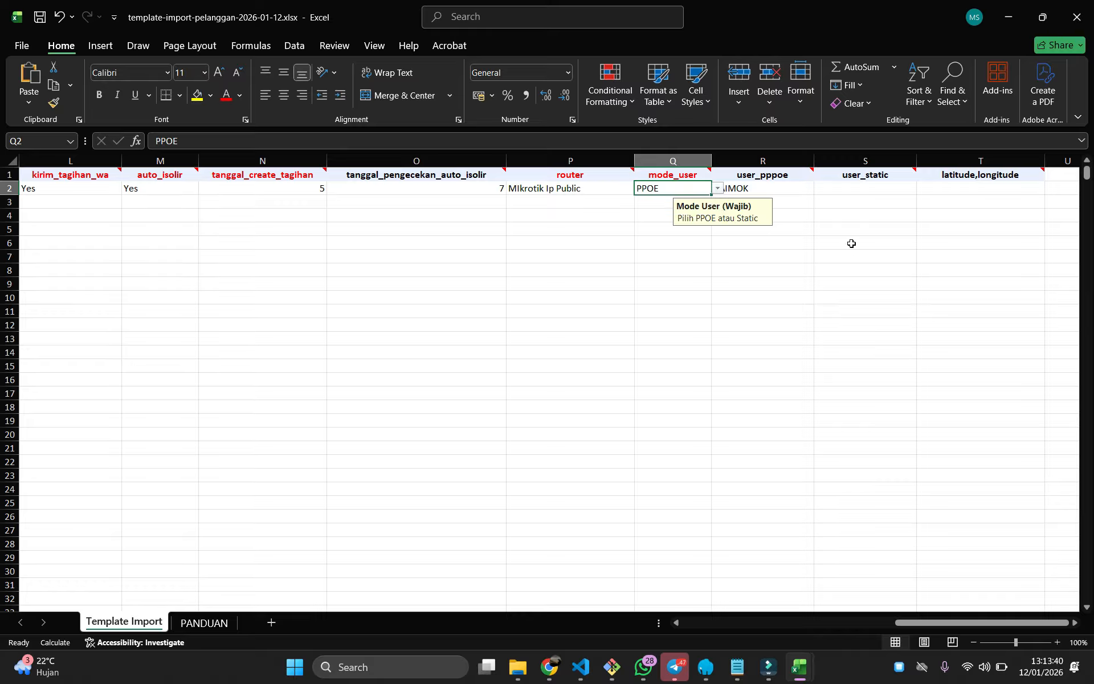
left_click(838, 191)
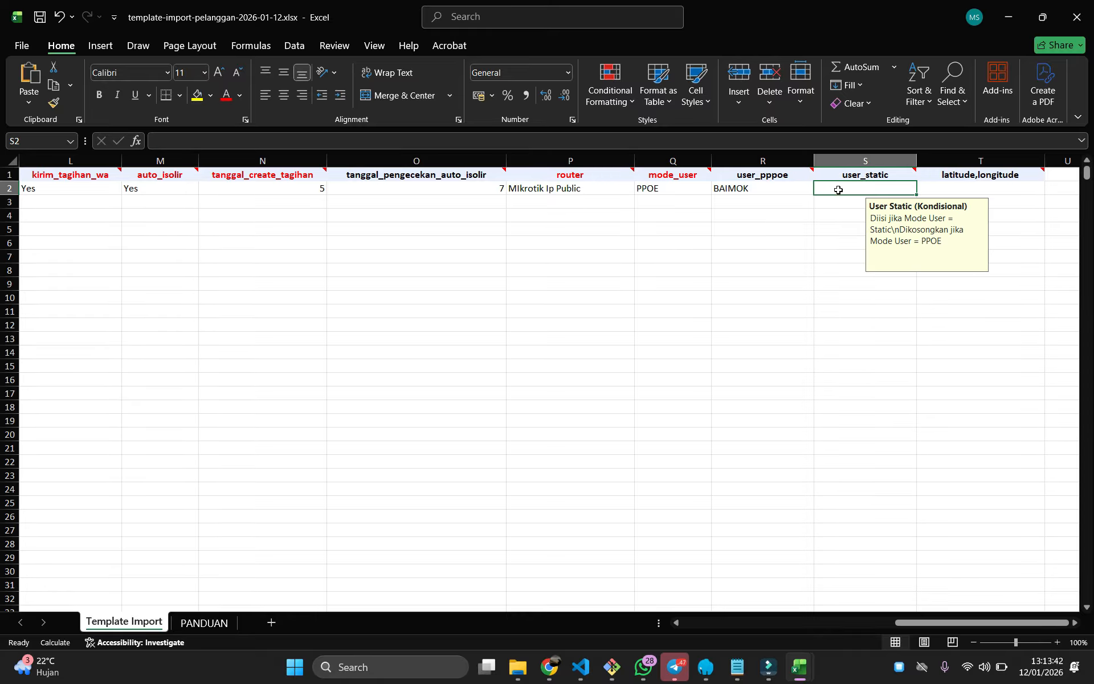
left_click(762, 190)
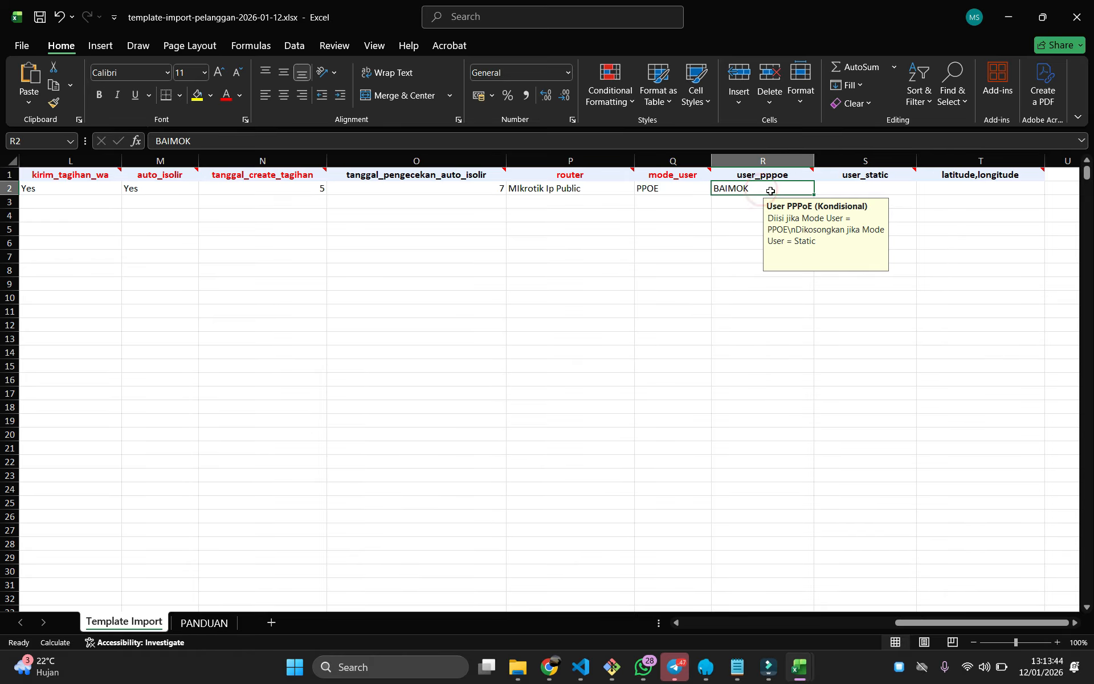
left_click(929, 189)
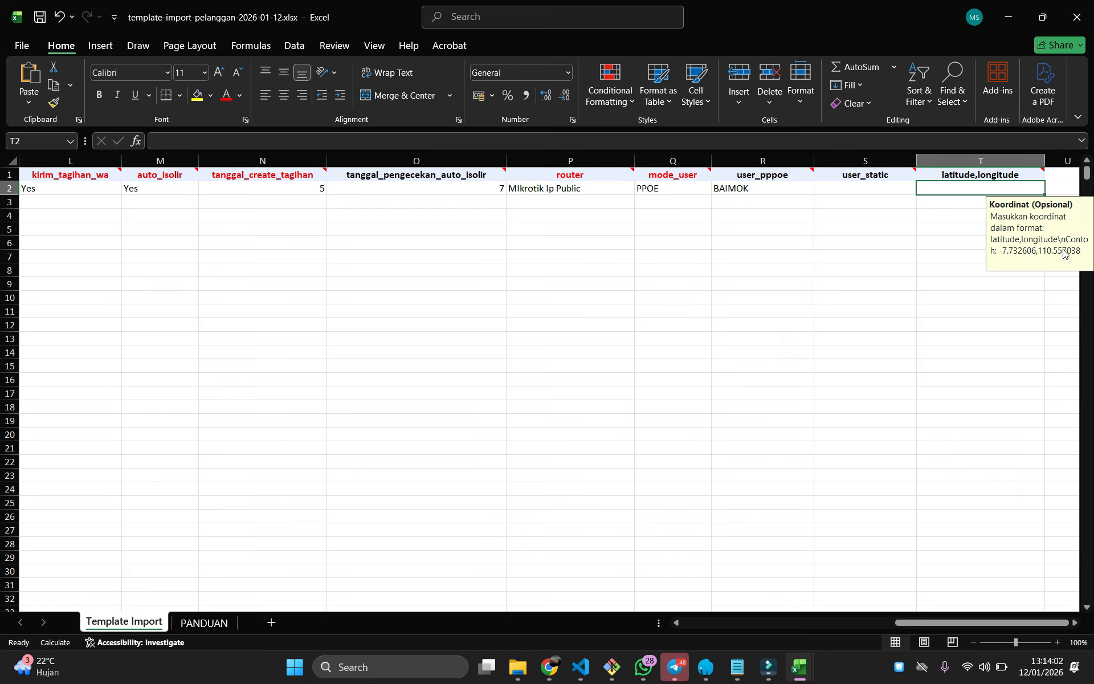
left_click(957, 254)
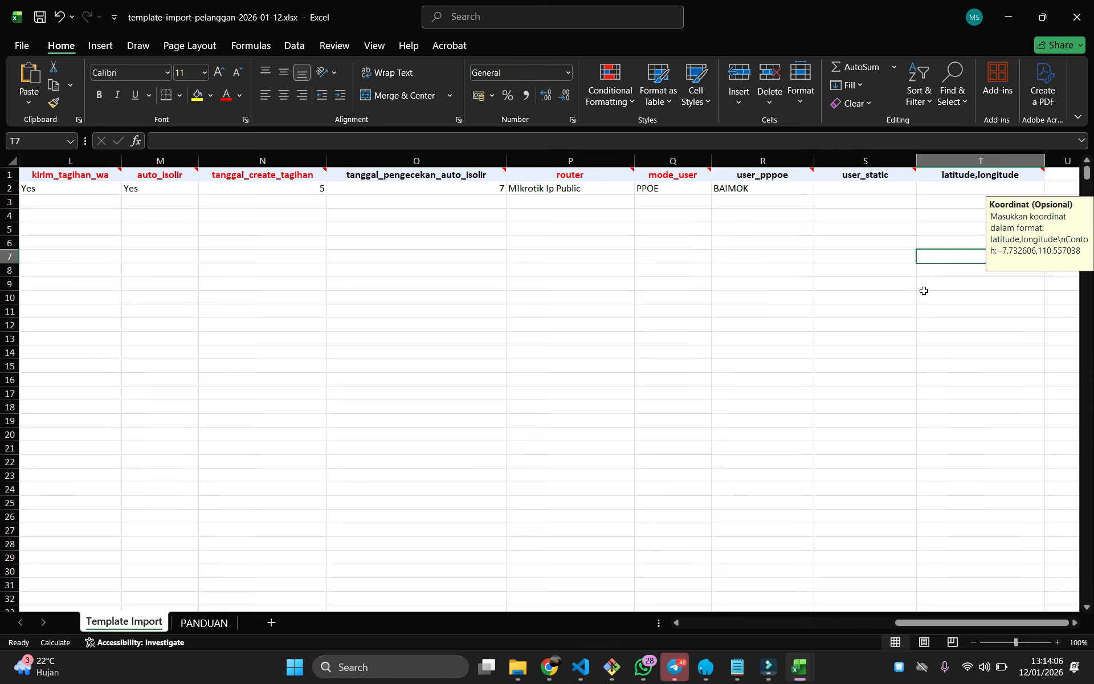
In row 3, pick ODP KodeODP-001, port 2, and enter the second customer's name
left_click_drag(917, 623, 704, 624)
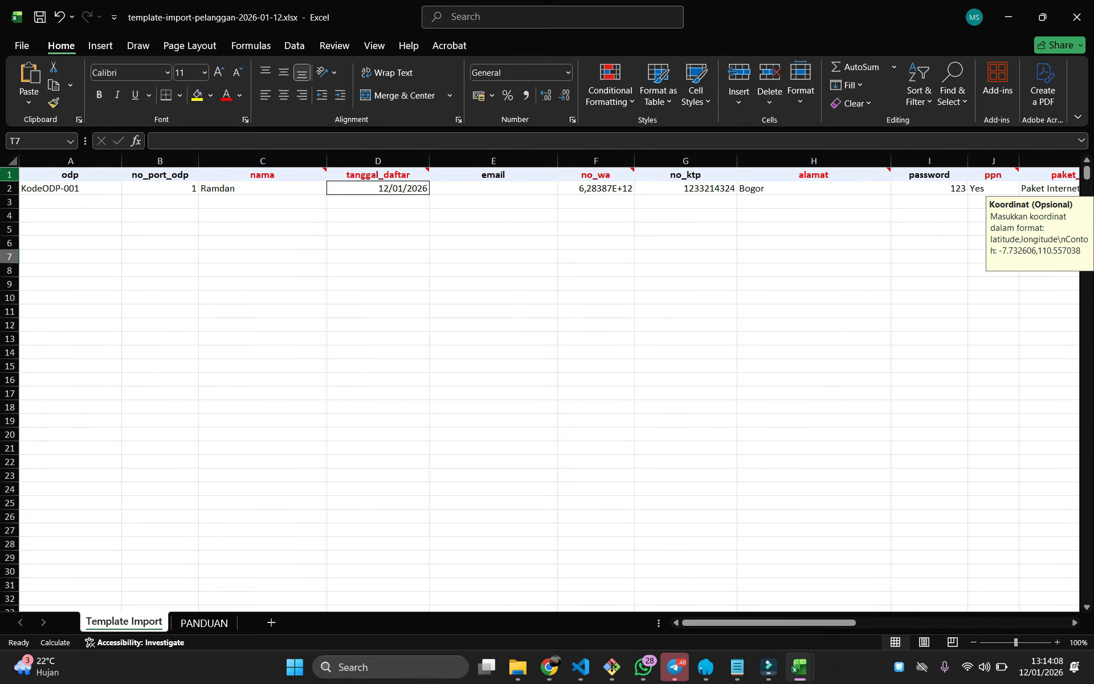
left_click(63, 200)
left_click(128, 203)
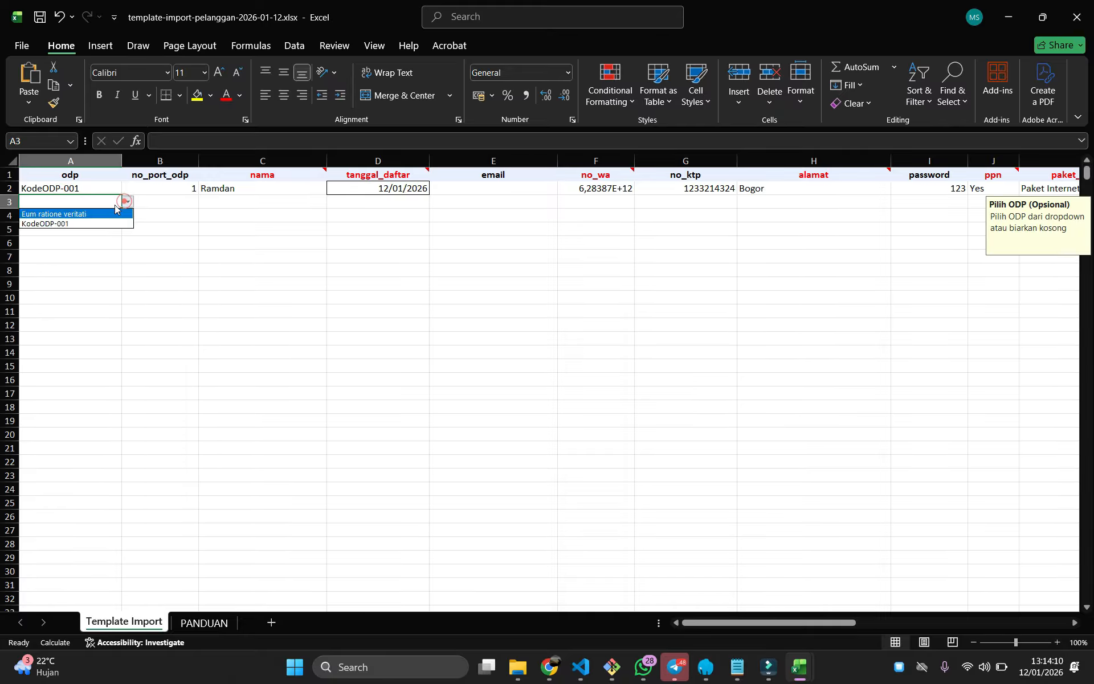
left_click(83, 225)
left_click(158, 198)
double_click(158, 200)
type("2")
double_click(232, 203)
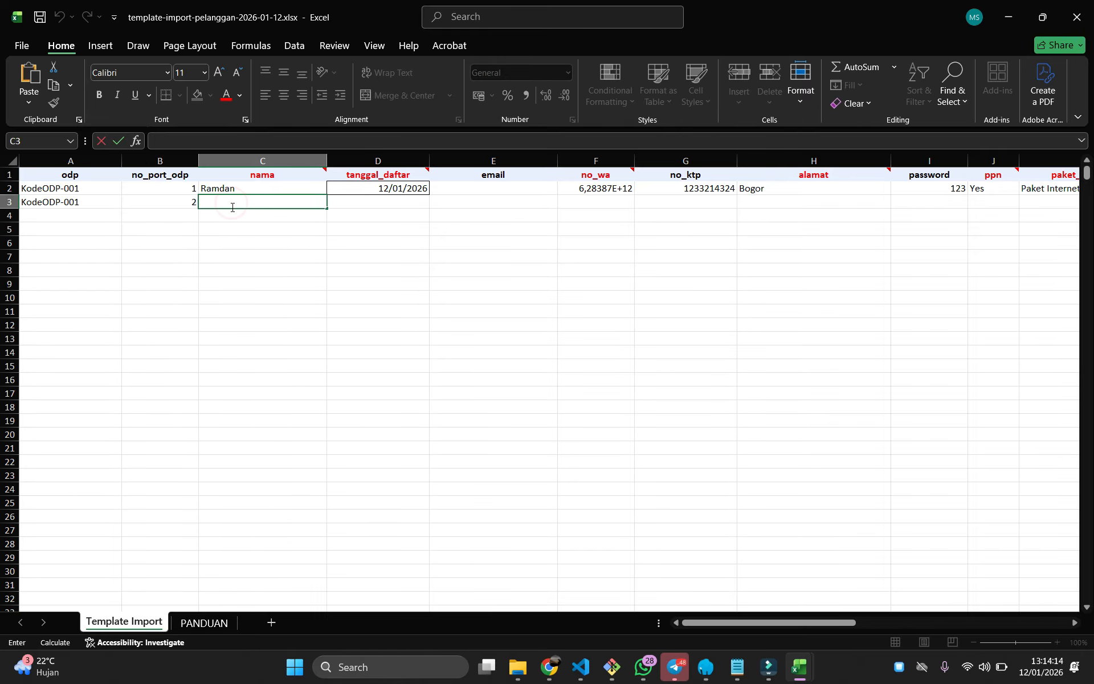
type("Byan")
left_click(281, 220)
Copy the registration date 12/01/2026 into the second customer's row
left_click(391, 187)
key("ctrl+c")
left_click(384, 199)
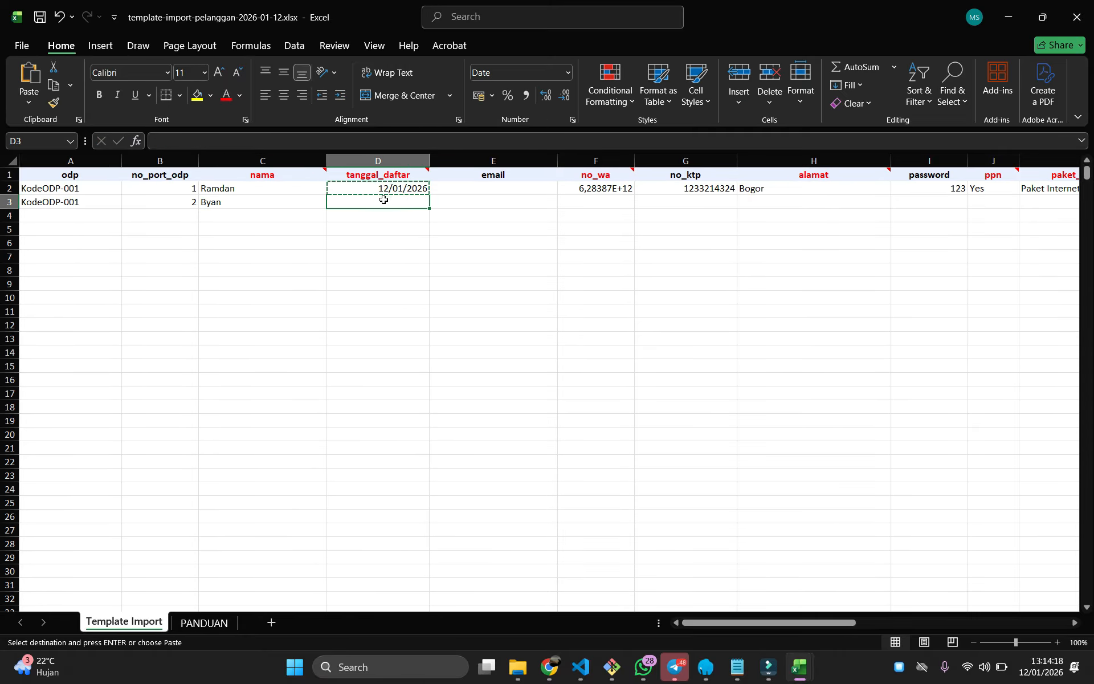
key("ctrl+v")
left_click(473, 256)
key("Escape")
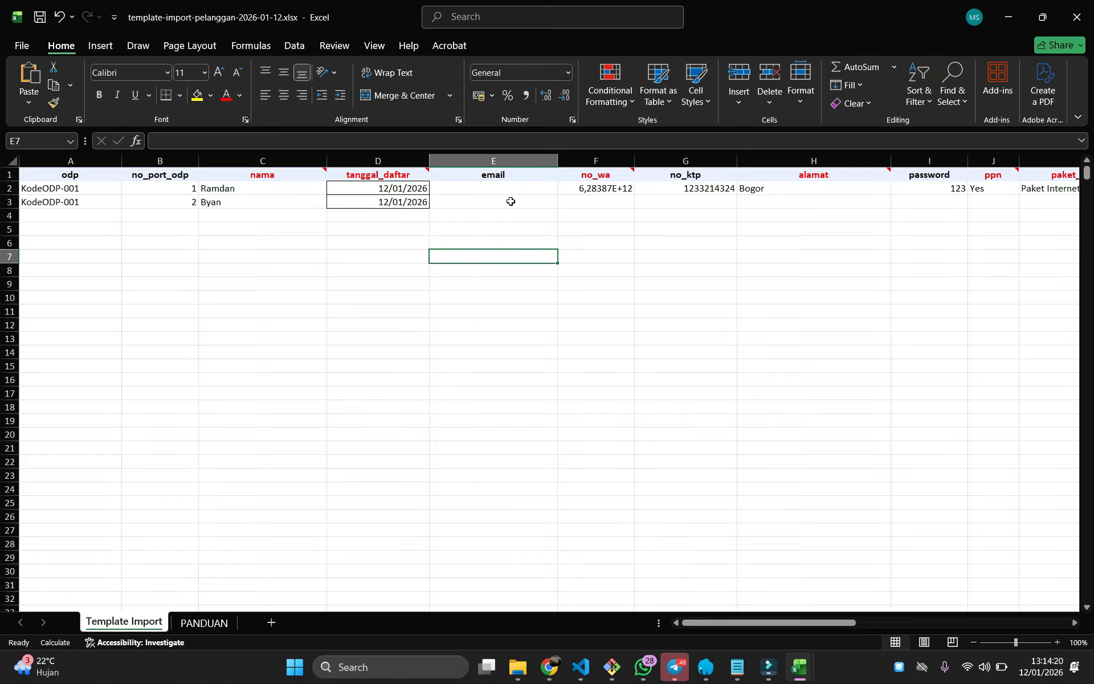
Copy the first customer's WhatsApp number to row 3, changing its last digit to 1
left_click(616, 188)
key("ctrl+c")
left_click(577, 203)
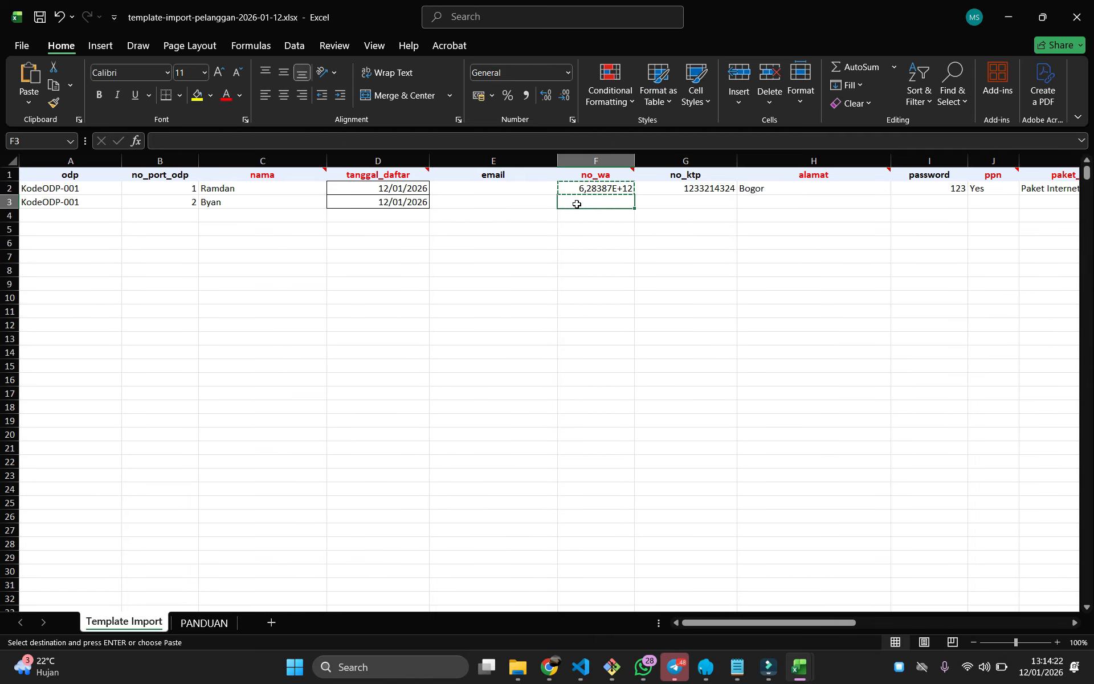
key("ctrl+v")
key("Escape")
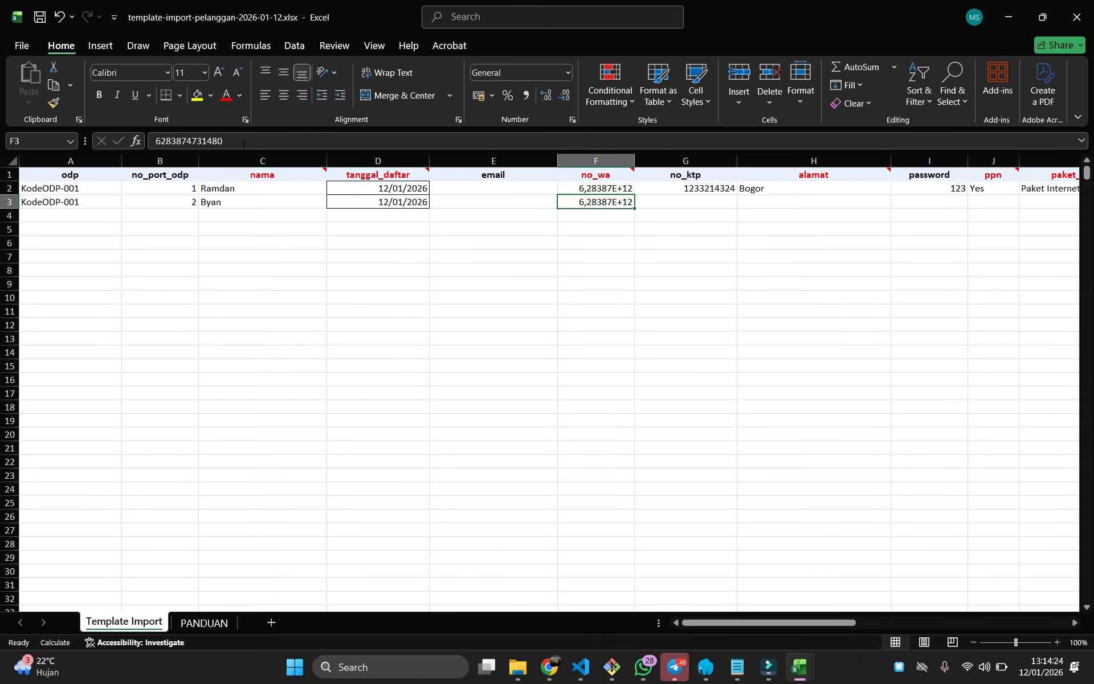
left_click(244, 144)
key("BackSpace")
type("1")
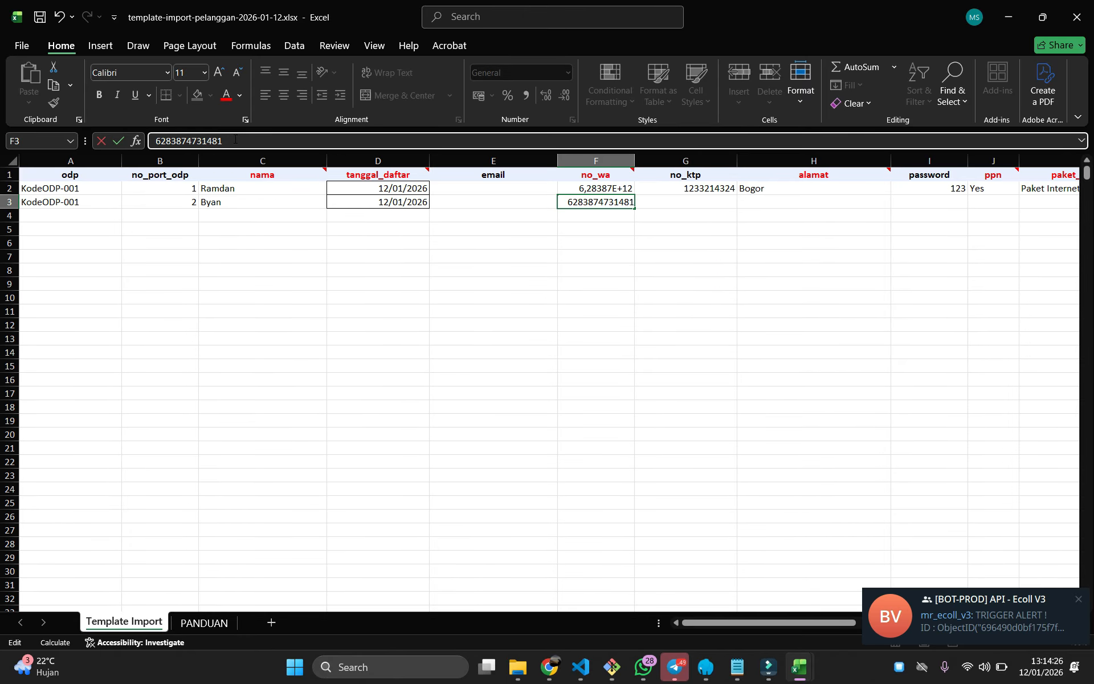
left_click(693, 306)
Leave the ID card number empty and enter address Sukabumi for the second customer
left_click(693, 193)
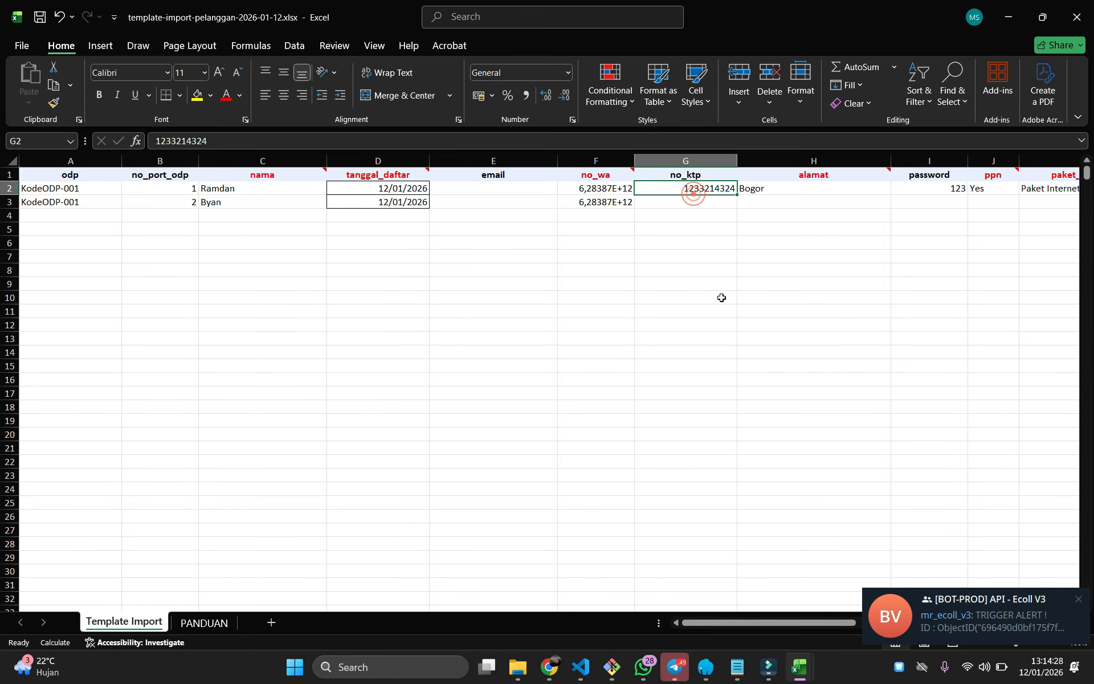
left_click(687, 202)
double_click(757, 202)
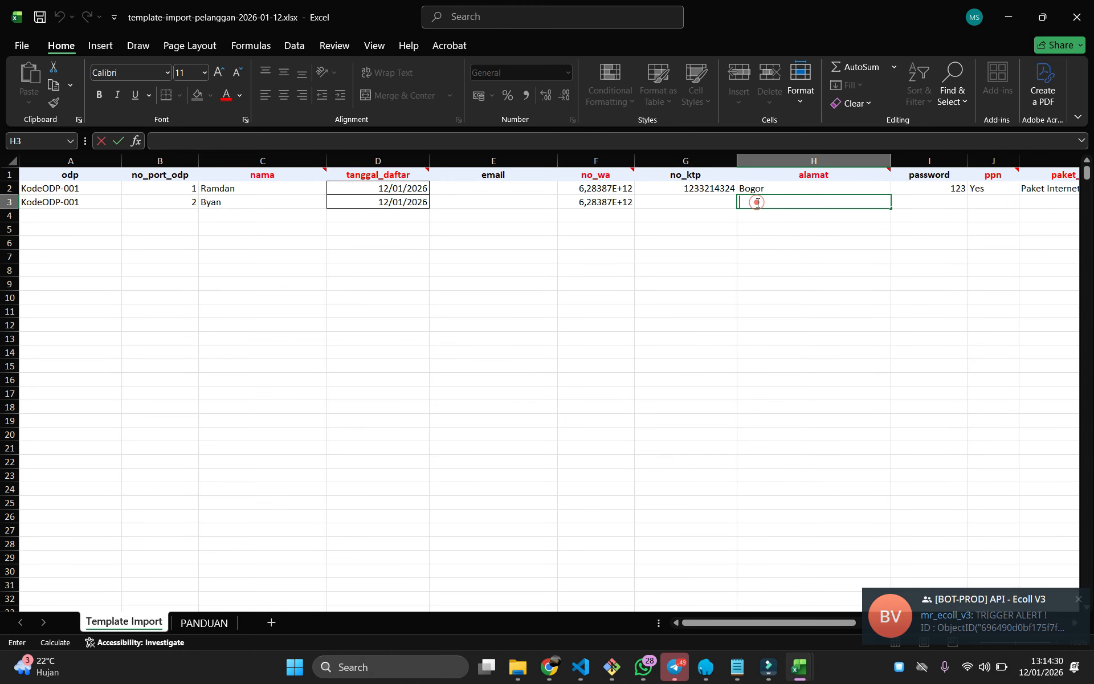
type("Sukabumi")
left_click(779, 416)
Enter the second customer's password in I3
left_click_drag(768, 623, 850, 619)
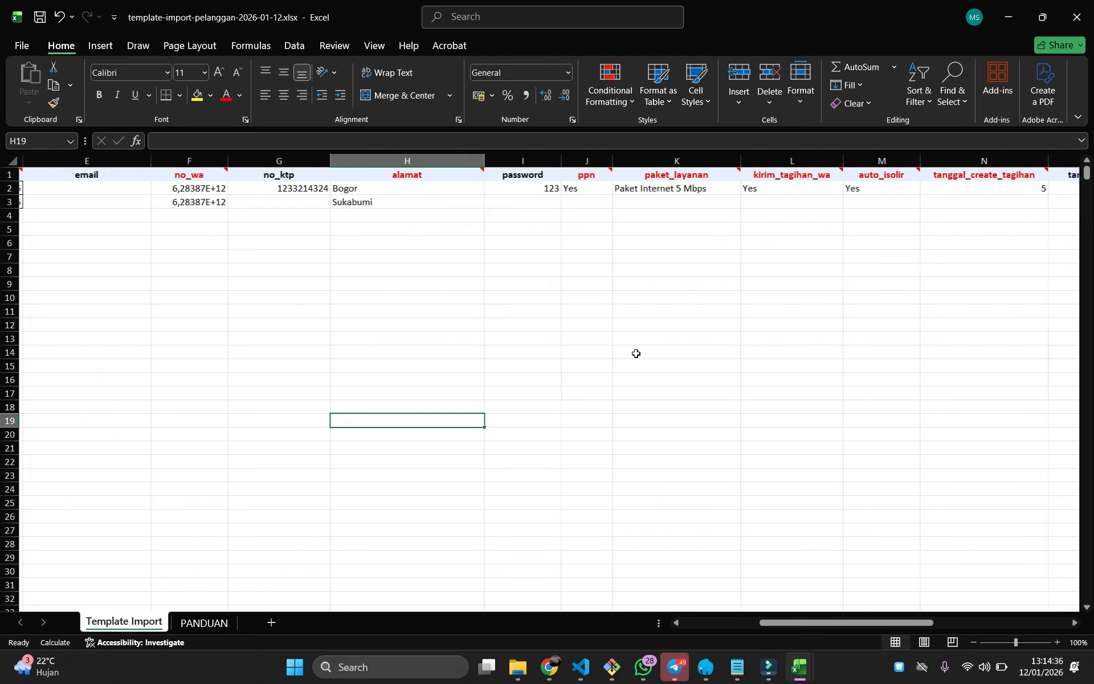
left_click(535, 203)
type("123")
left_click(619, 257)
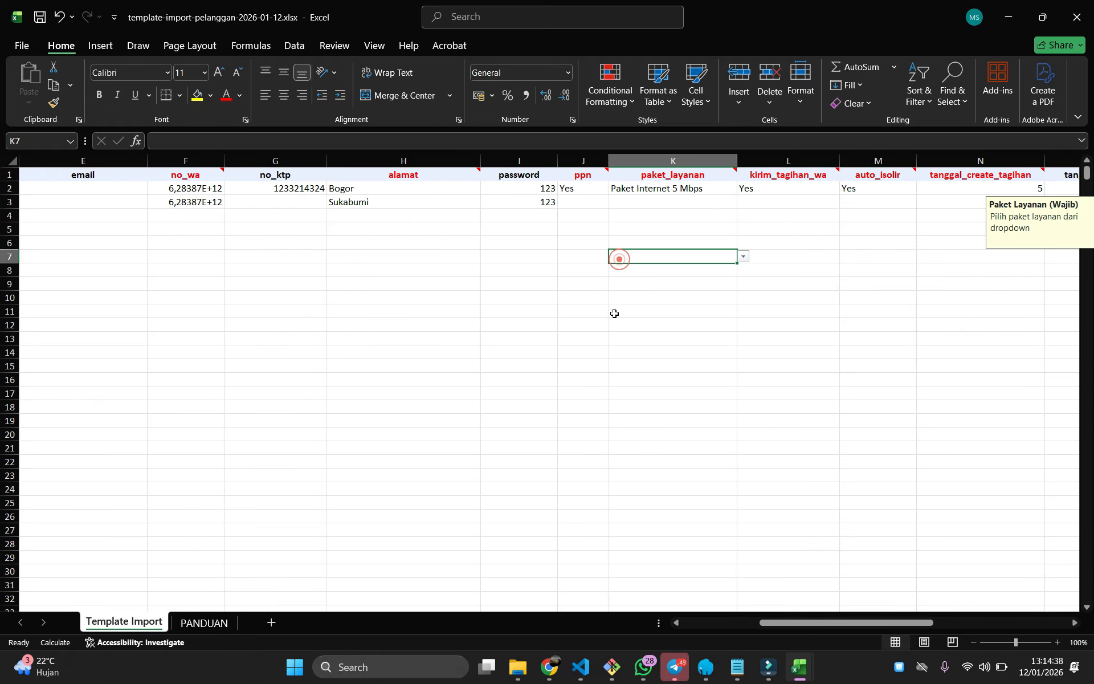
Choose Paket Internet 50 Mbps, kirim_tagihan_wa No, auto_isolir Yes, and day values 1 and 5
left_click(573, 201)
left_click(614, 202)
left_click(570, 226)
left_click(673, 202)
type("15")
left_click(604, 257)
left_click_drag(861, 621, 915, 620)
Set row 3's router to MIkrotik Ip Public and user mode to PPOE
left_click(563, 202)
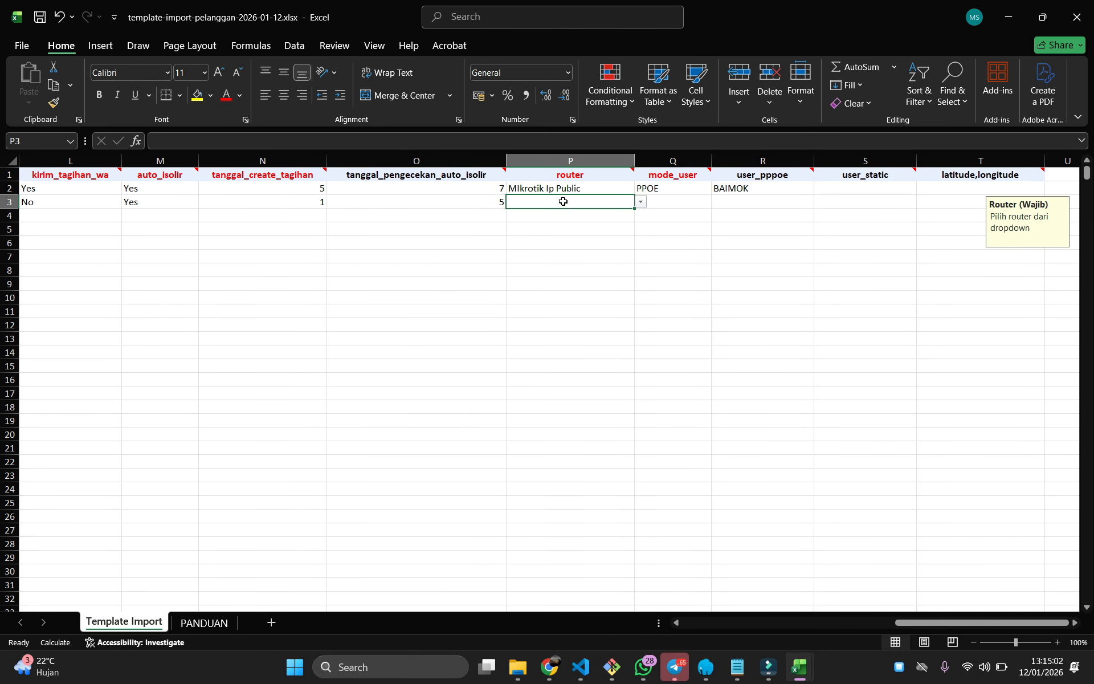
left_click(641, 202)
left_click(568, 215)
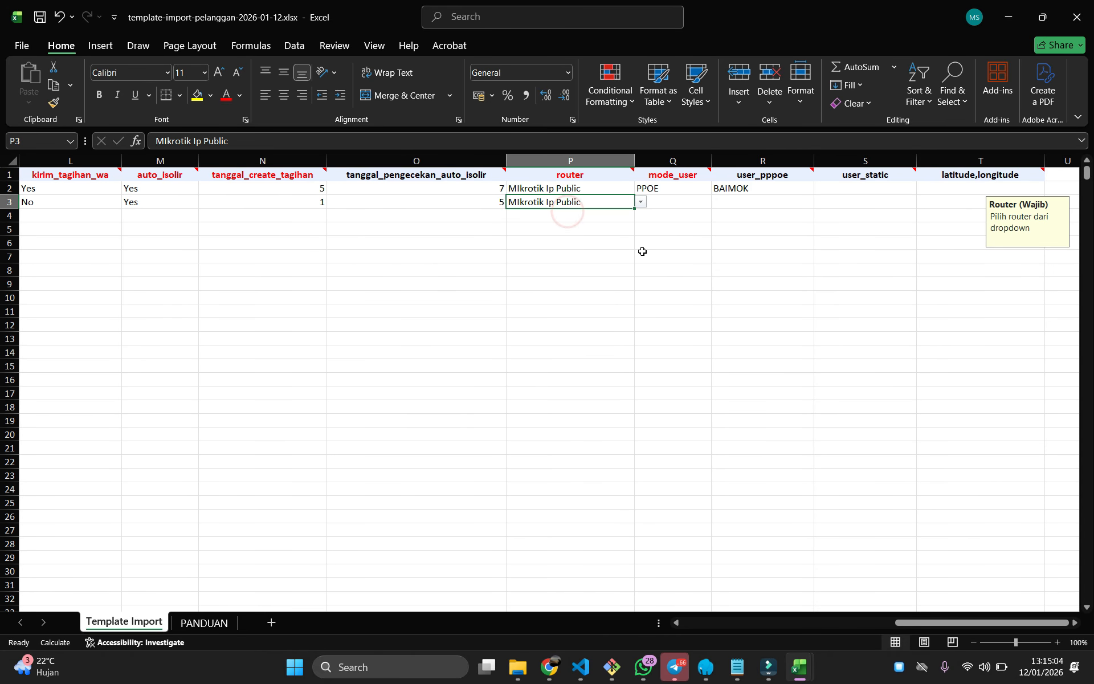
left_click(646, 252)
left_click(677, 201)
left_click(717, 203)
left_click(664, 213)
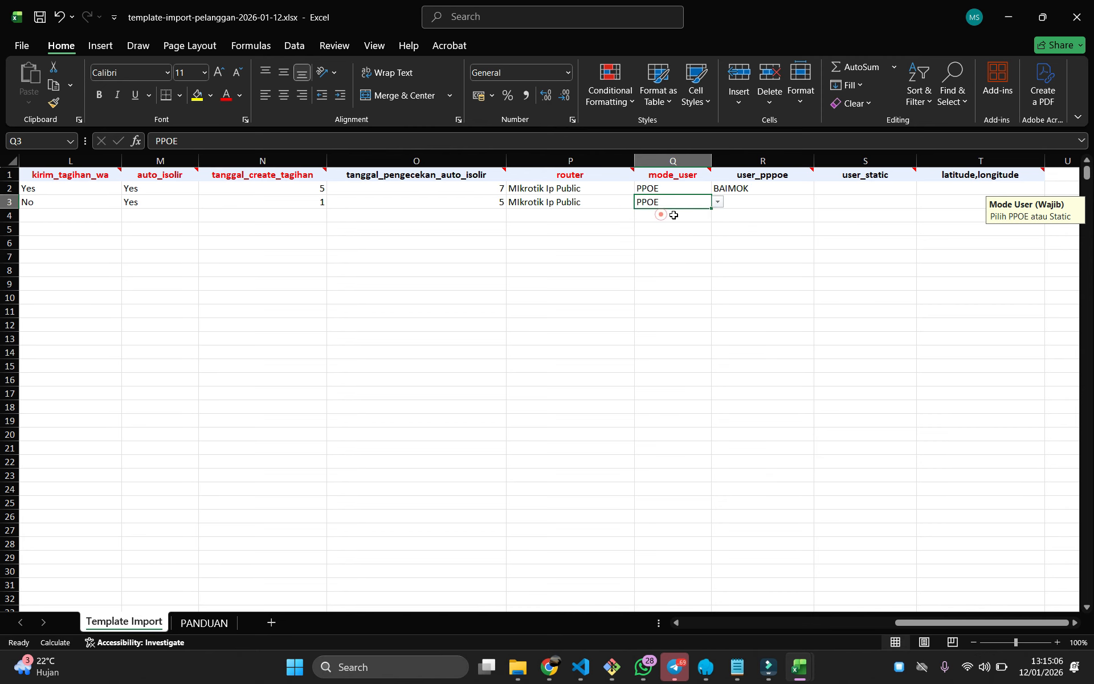
left_click(744, 203)
Copy the second PPP secret's username from BillingHub's Secret PPP list into R3
left_click(550, 667)
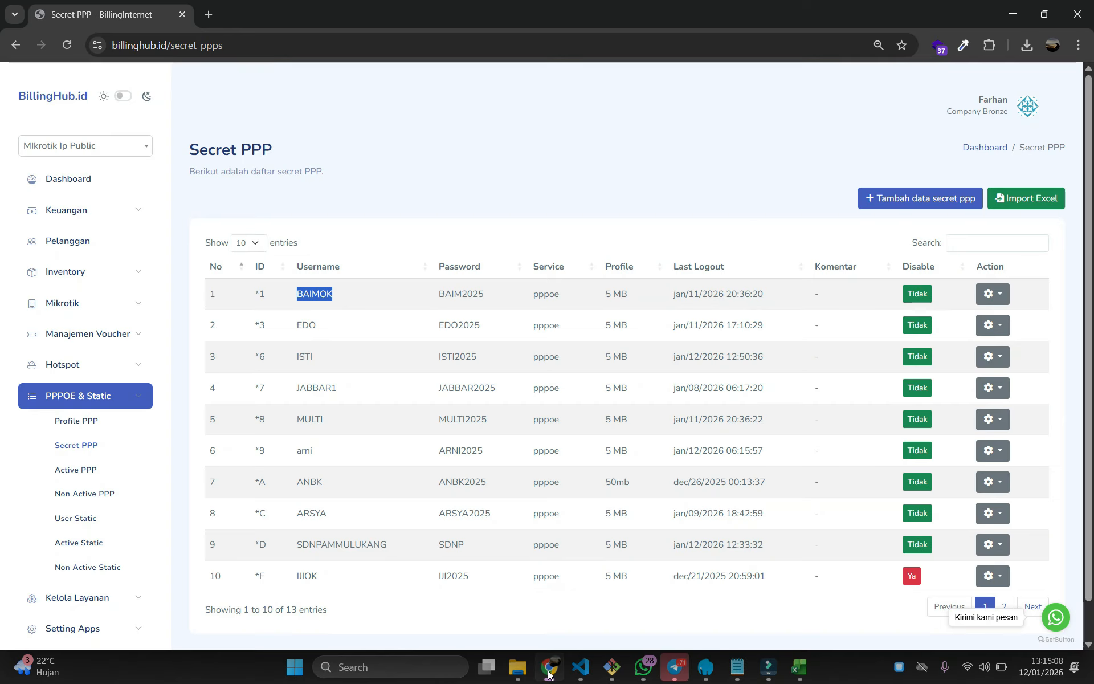
double_click(306, 324)
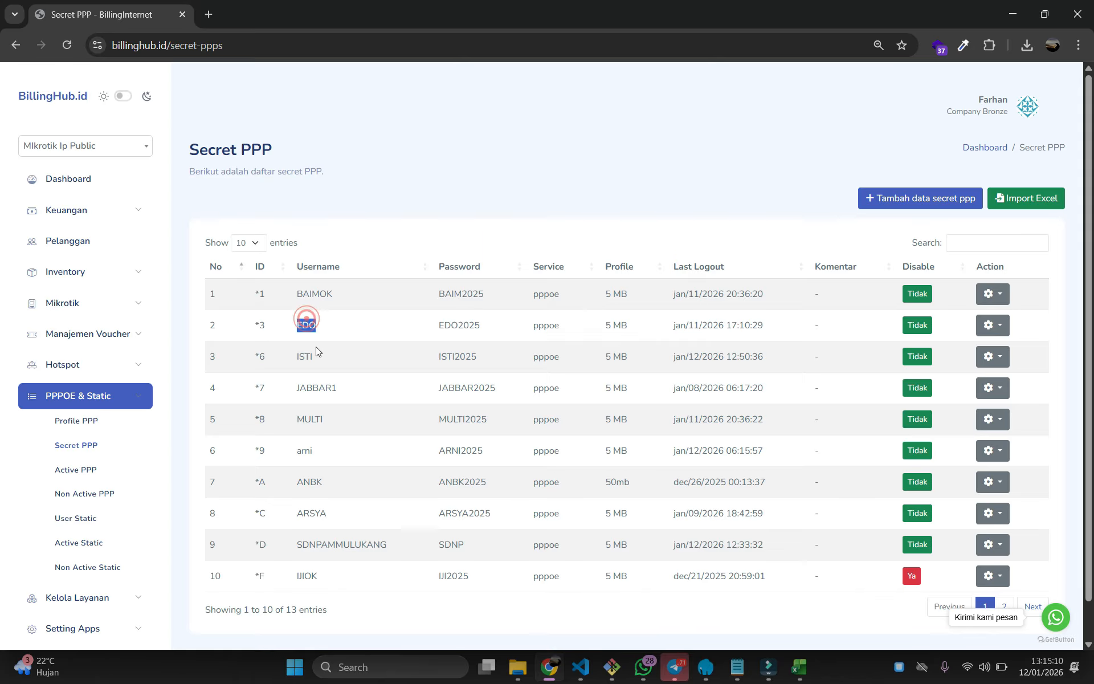
mouse_move(799, 667)
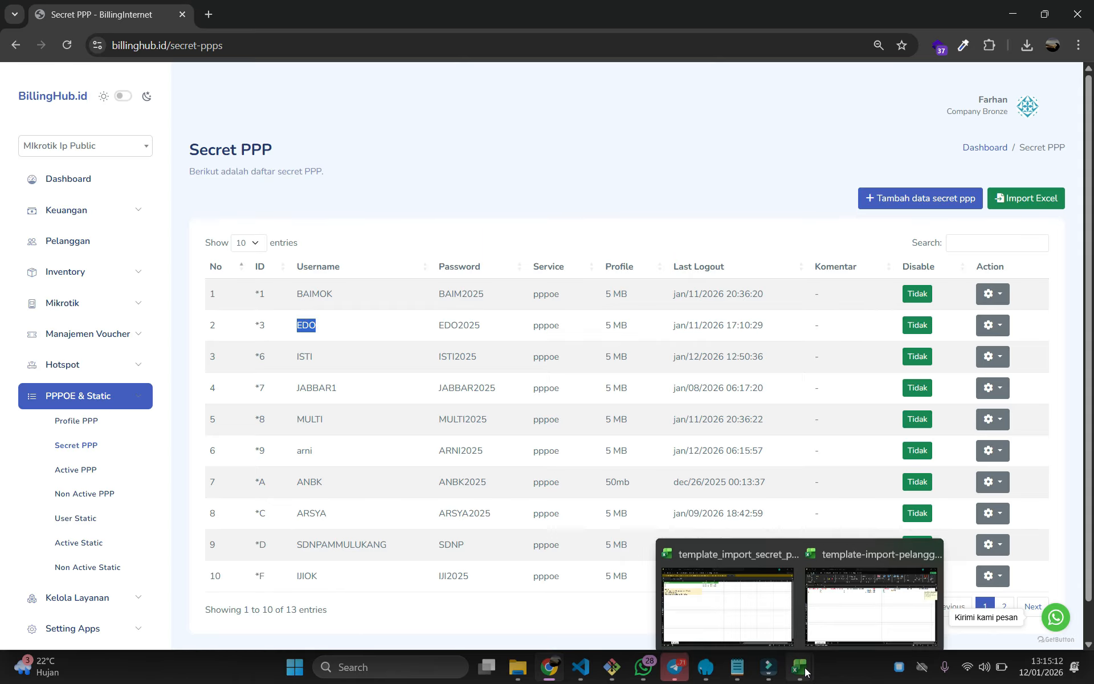
left_click(883, 587)
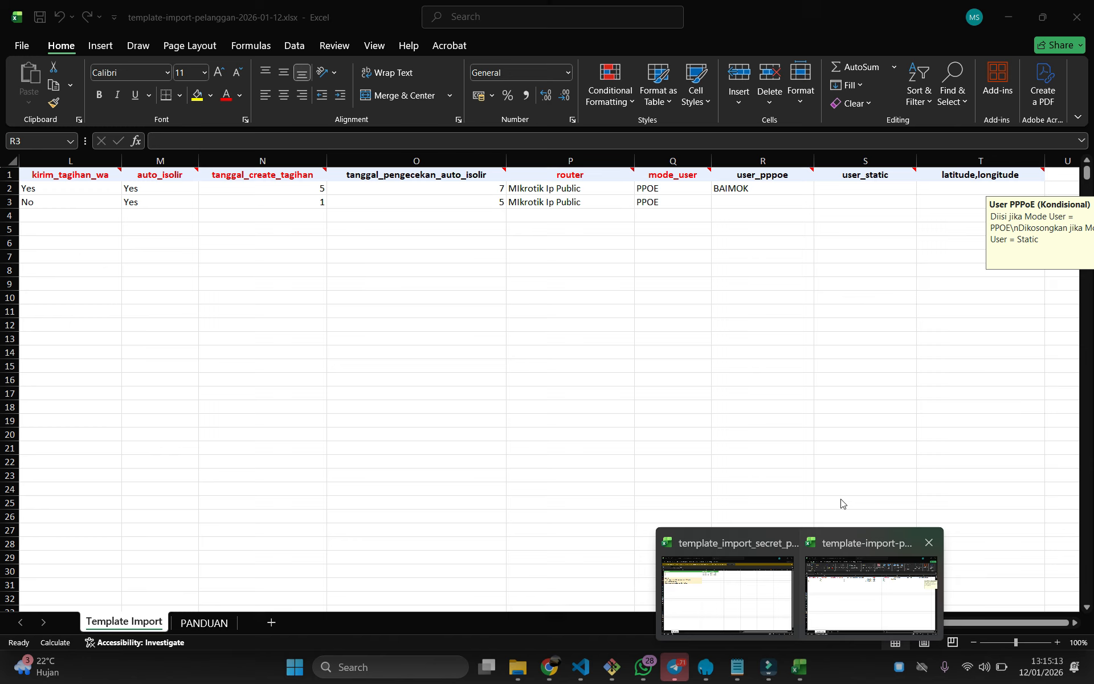
double_click(748, 205)
key("ctrl+v")
left_click(689, 256)
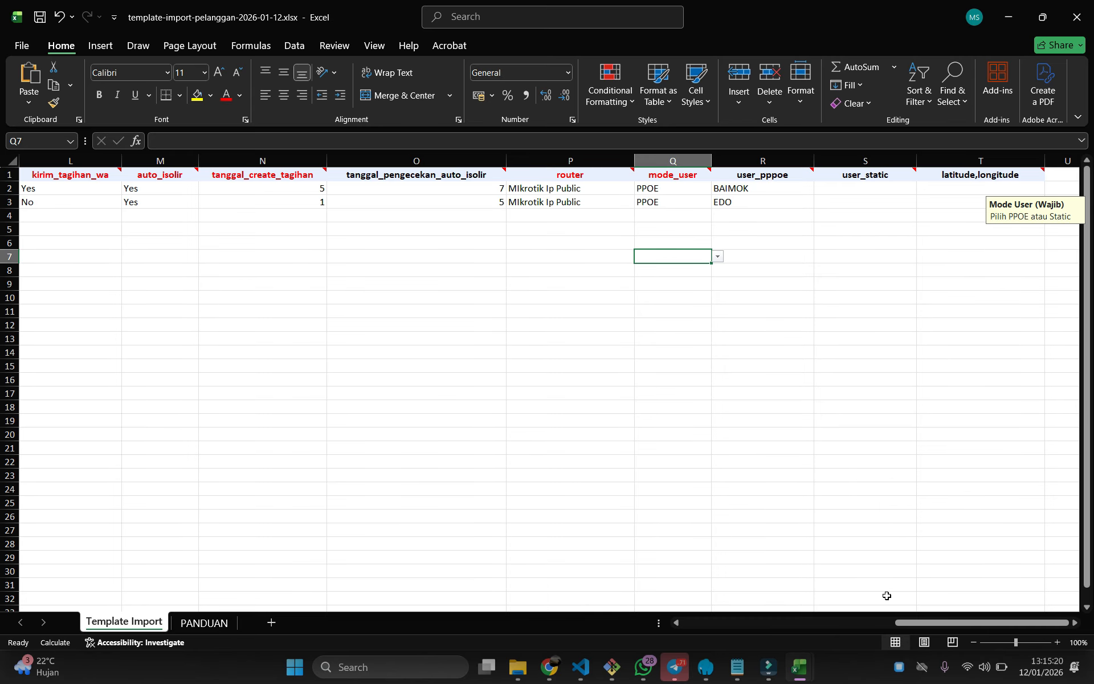
left_click_drag(934, 626, 588, 631)
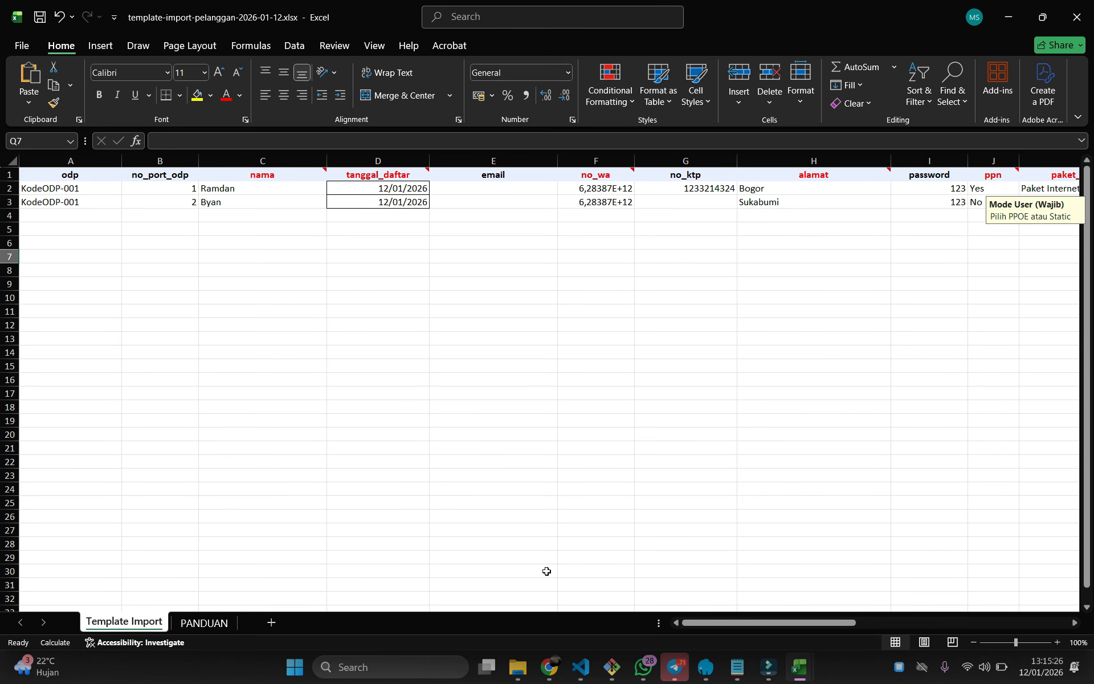
Upload template-import-pelanggan-2026-01-12.xlsx through the Pelanggan page's Import Excel form
left_click(551, 666)
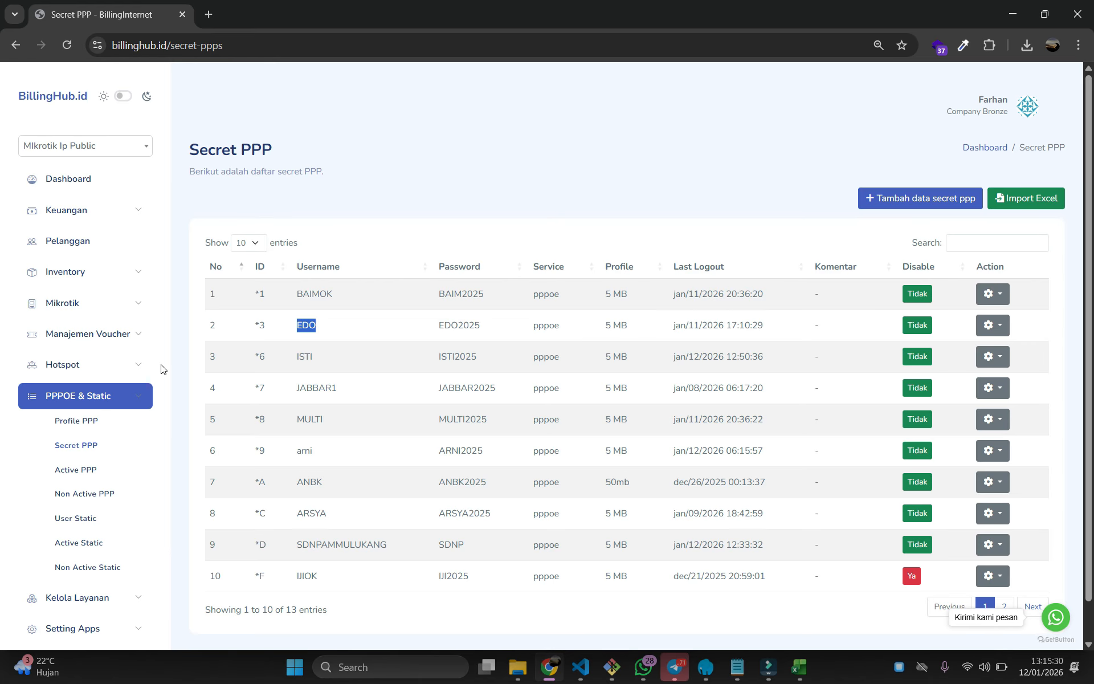
left_click(78, 244)
left_click(950, 198)
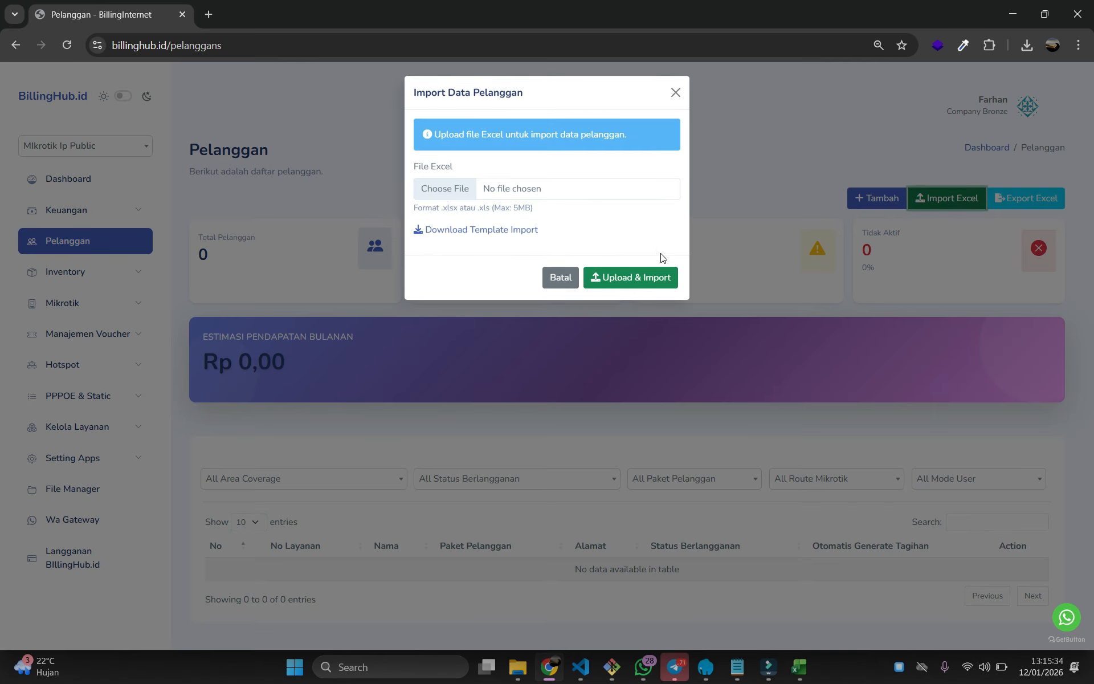
left_click(509, 192)
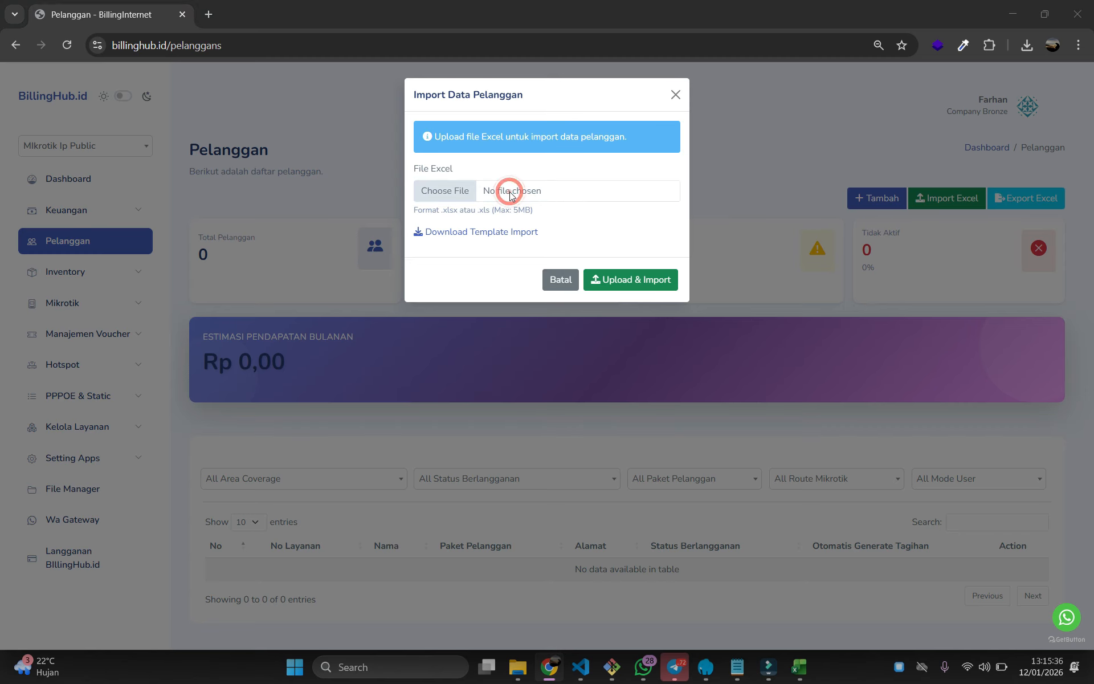
left_click(194, 131)
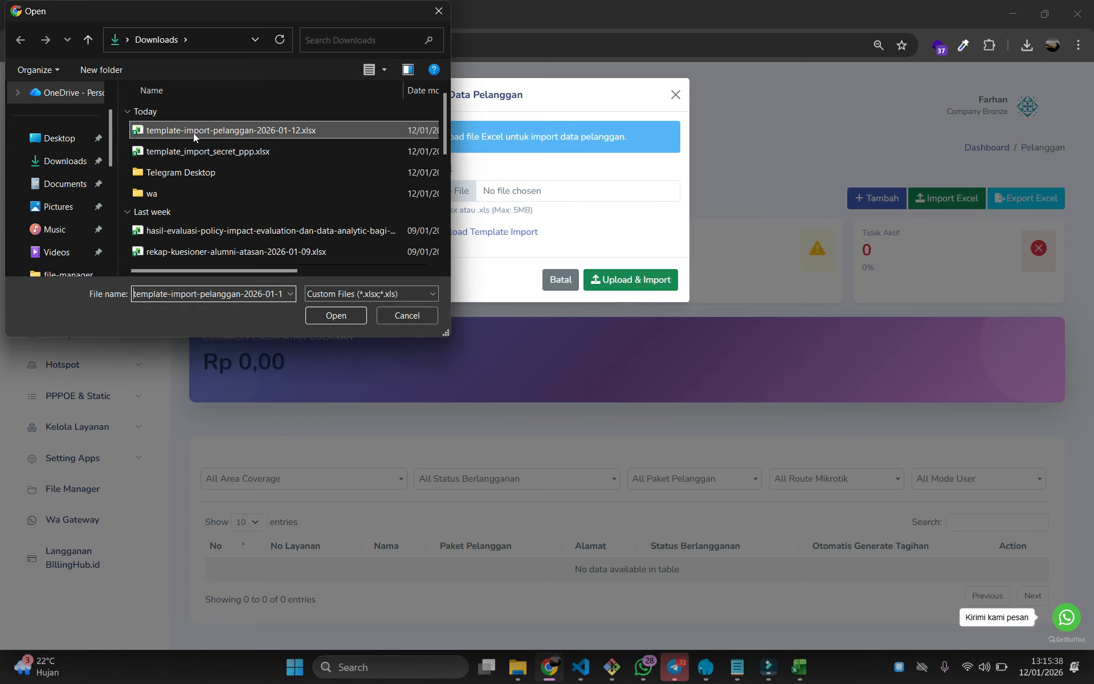
left_click(335, 315)
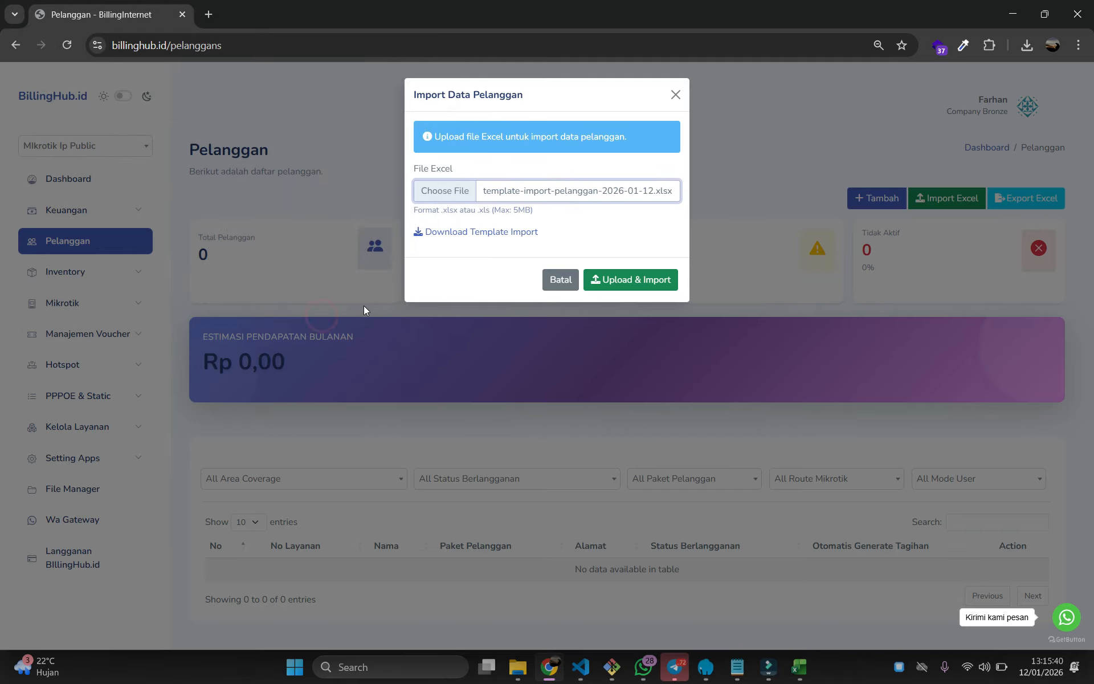
left_click(658, 276)
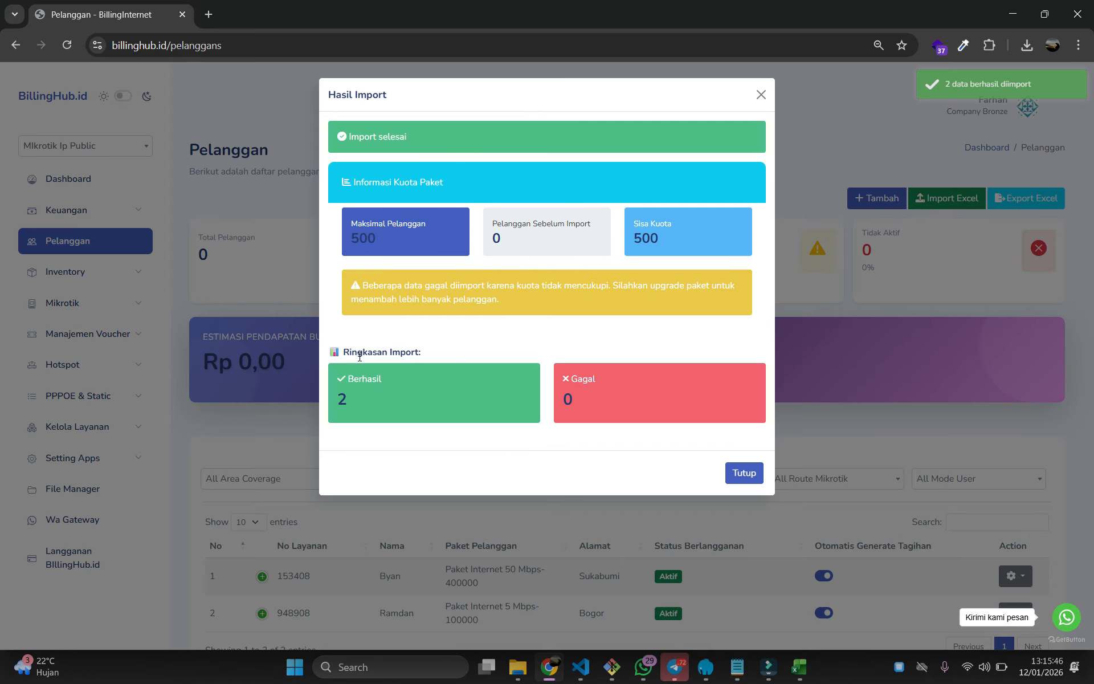
Check the Hasil Import summary shows Berhasil 2 and Gagal 0, then close it
left_click_drag(343, 354, 484, 354)
left_click(442, 388)
double_click(352, 379)
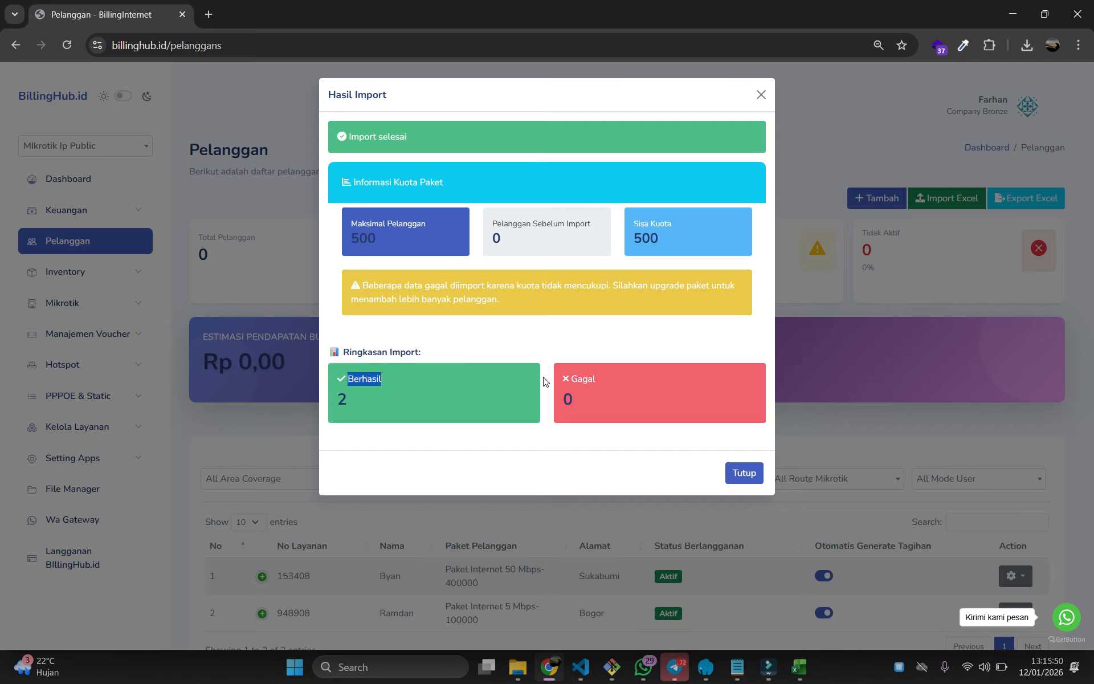
left_click(597, 389)
left_click(754, 476)
scroll(741, 473, "down", 2)
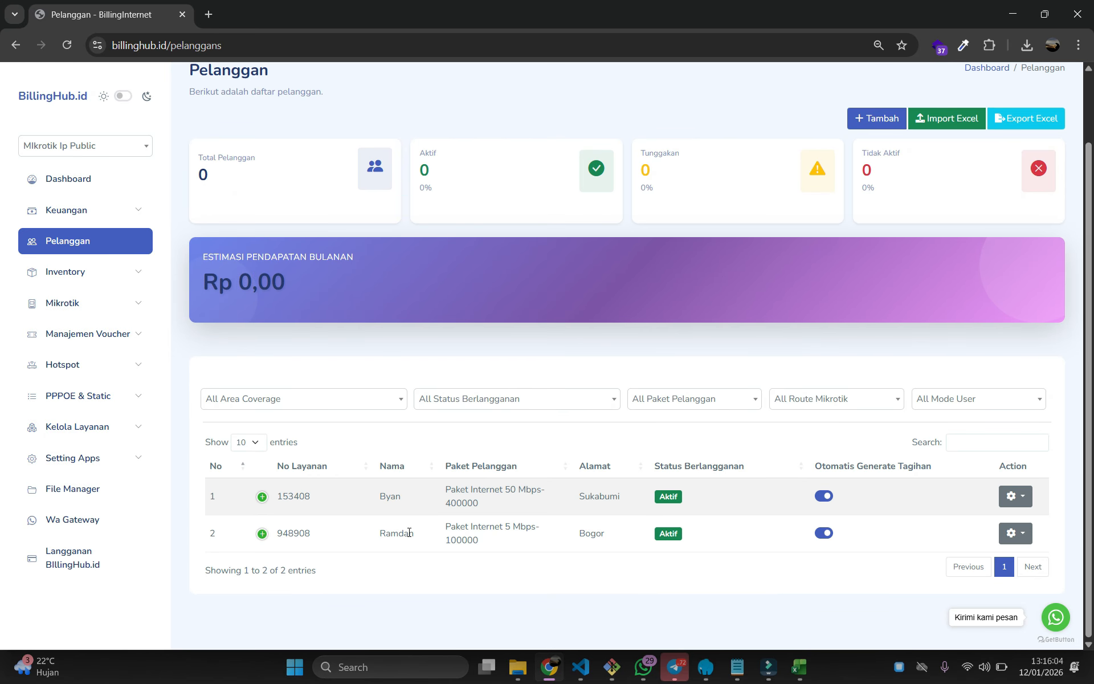
left_click(262, 496)
scroll(285, 518, "down", 4)
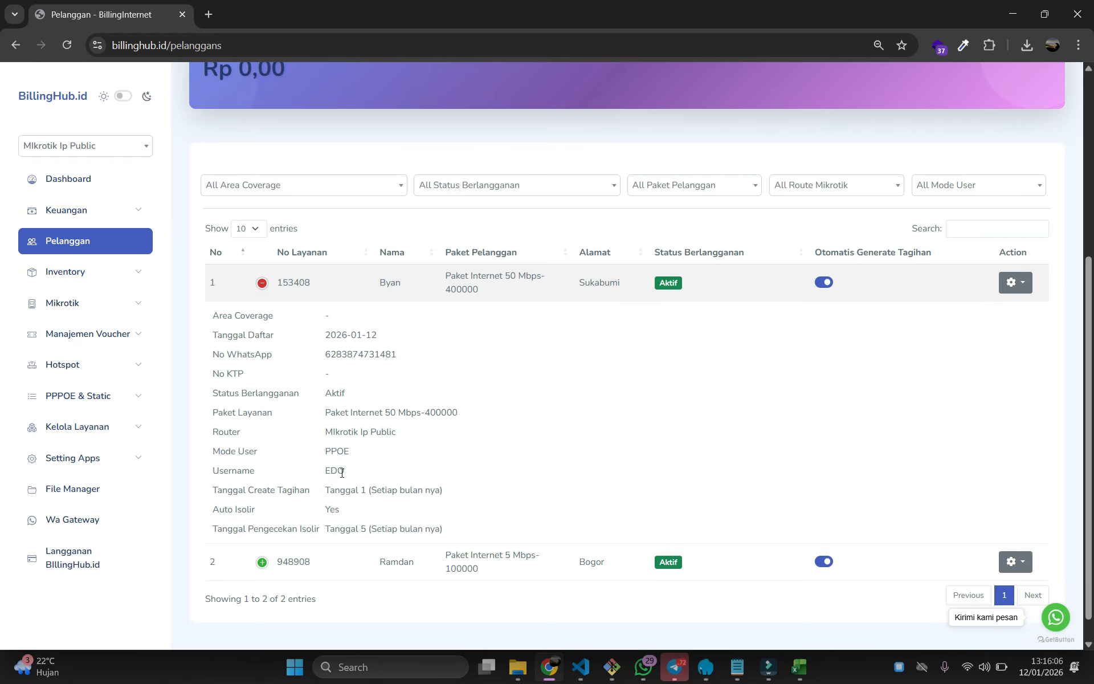
left_click_drag(370, 282, 395, 283)
left_click(262, 282)
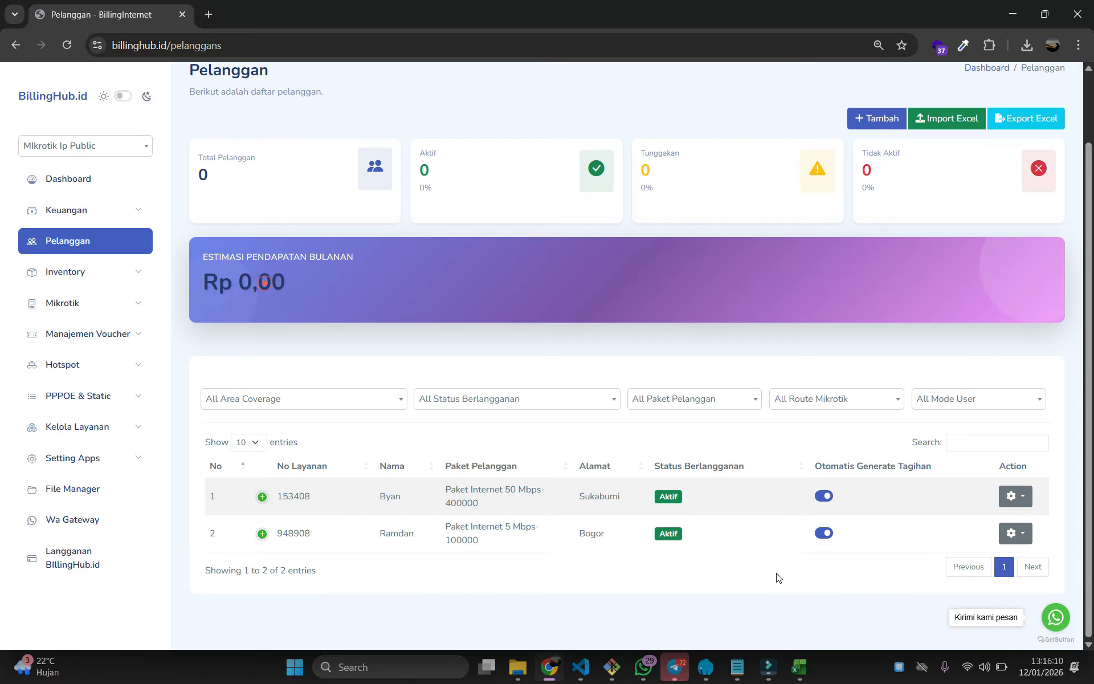
left_click(801, 667)
left_click(864, 598)
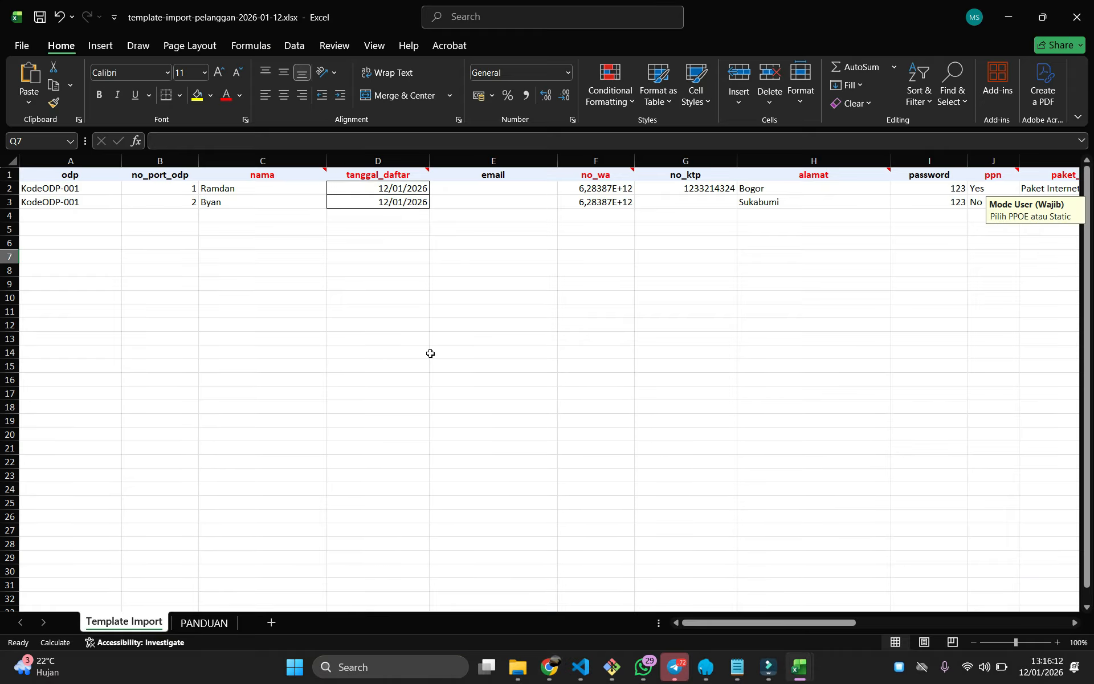
scroll(717, 627, "right", 6)
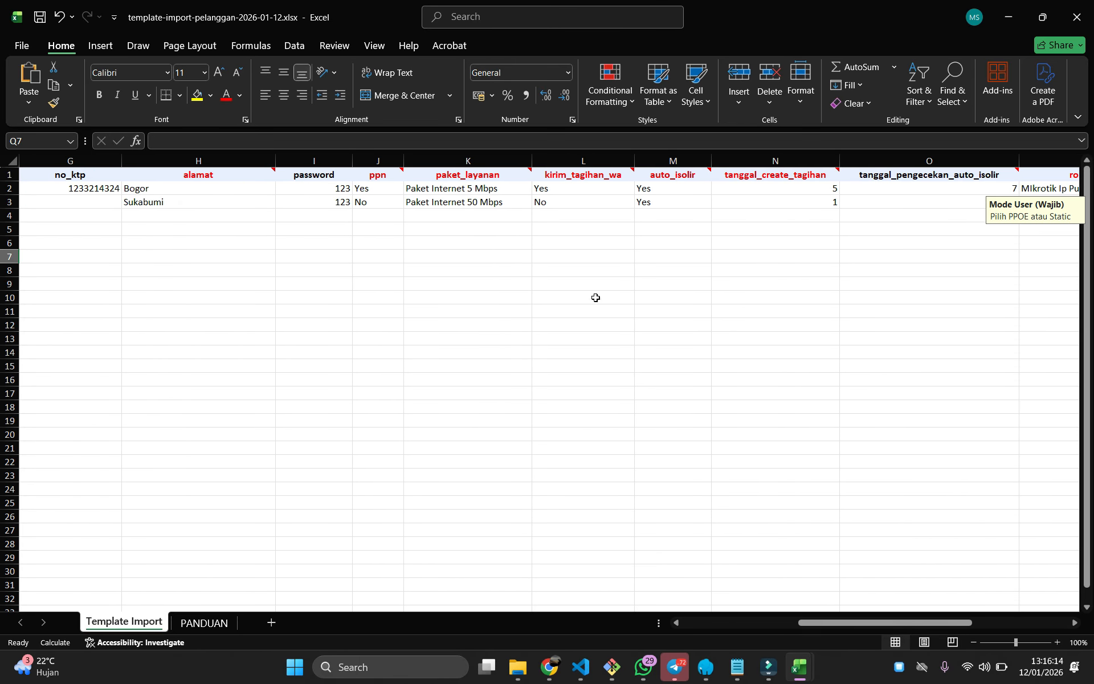
left_click(507, 203)
left_click(506, 188)
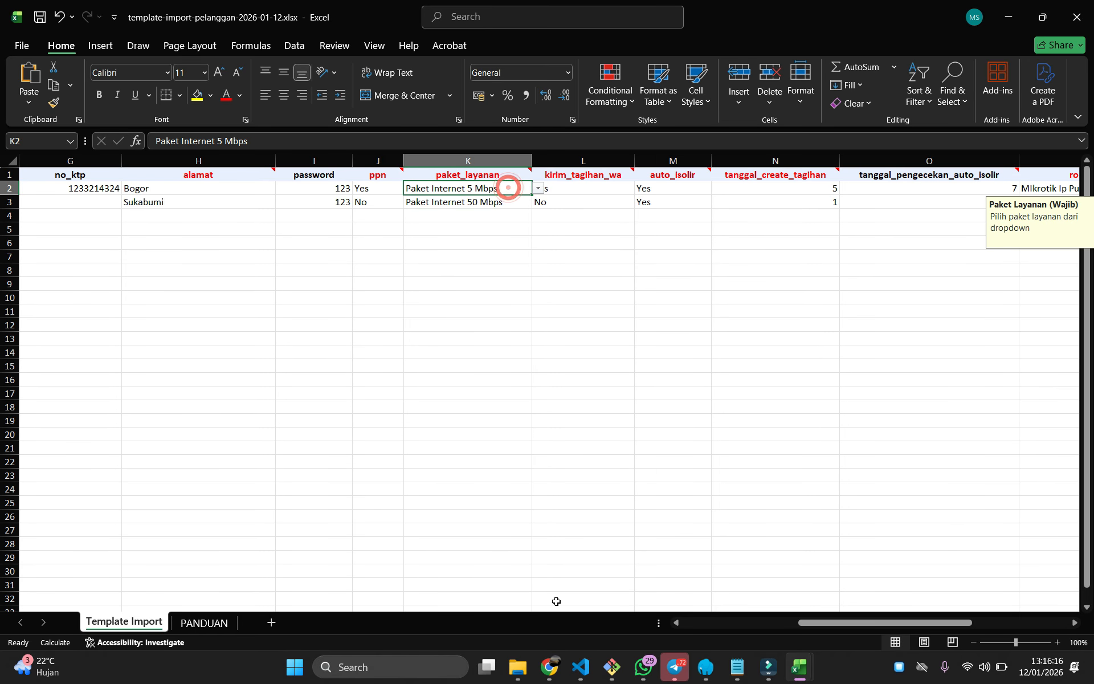
left_click(549, 667)
left_click(502, 523)
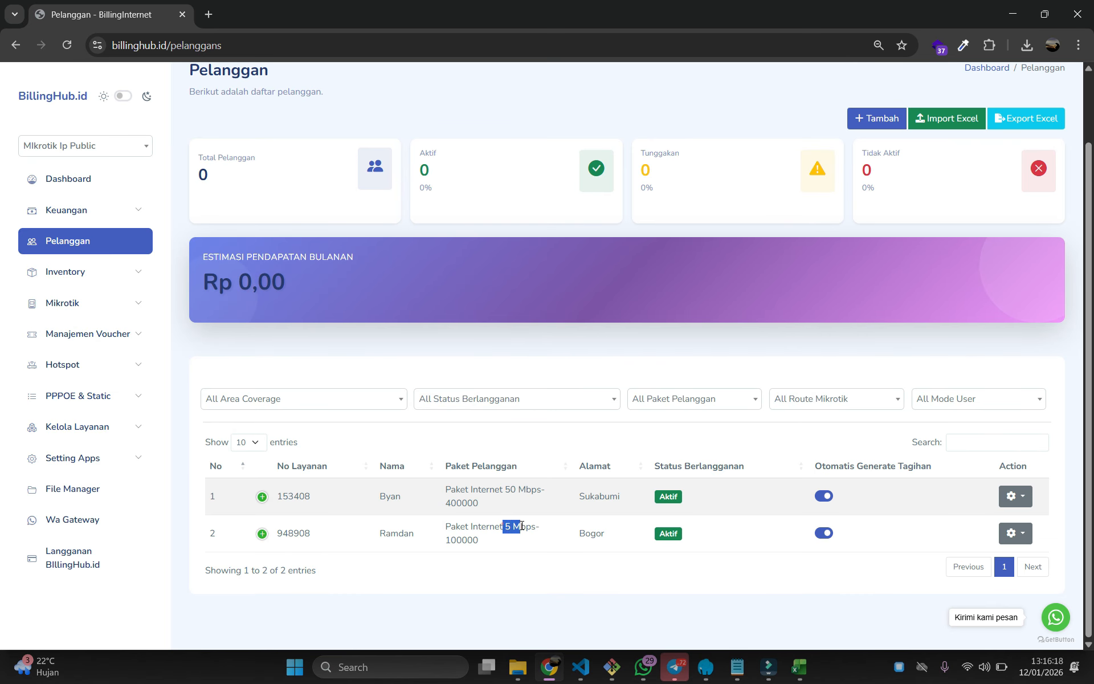
left_click_drag(577, 499, 622, 500)
left_click_drag(577, 534, 615, 535)
left_click(615, 539)
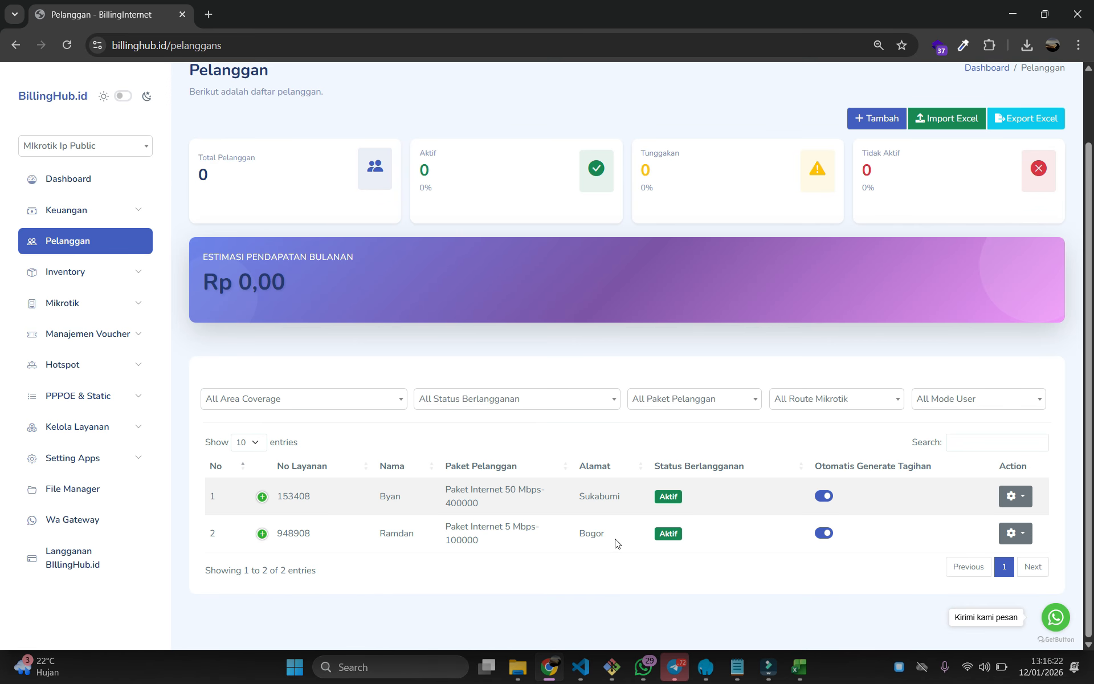